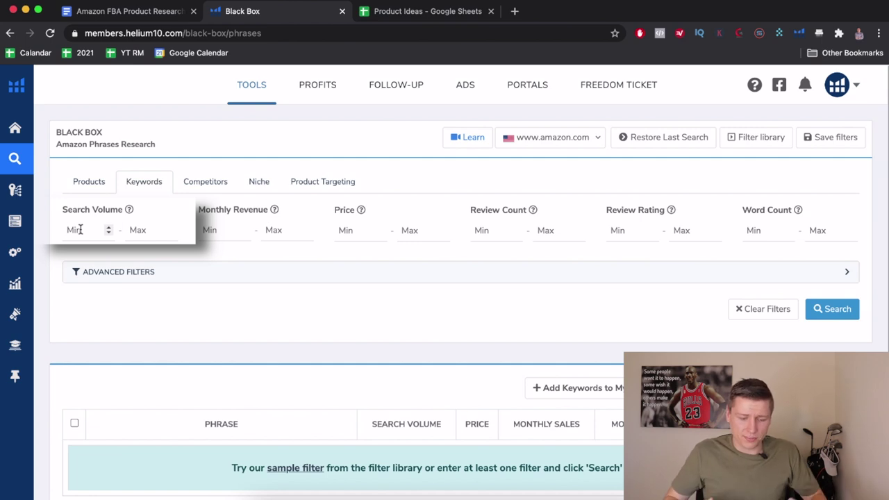
Set the search volume range to 2000–8000 and the monthly revenue range to 3000–15000
type("2000")
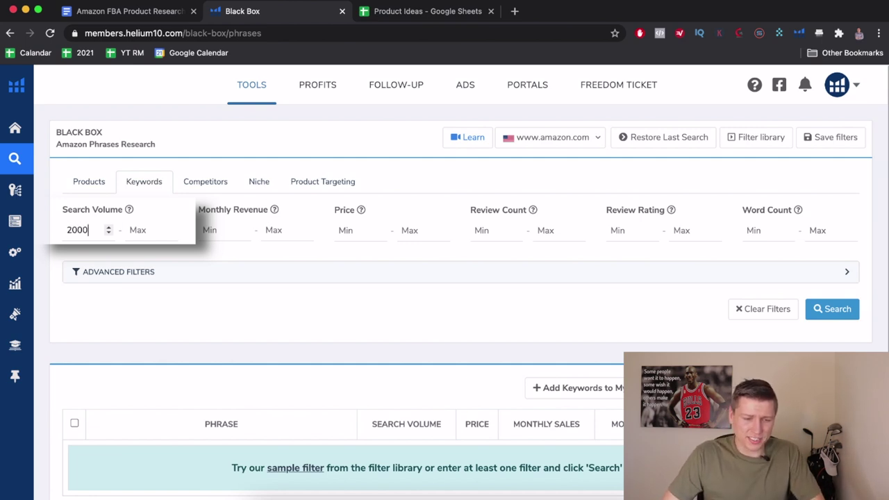
left_click(136, 234)
type("8000")
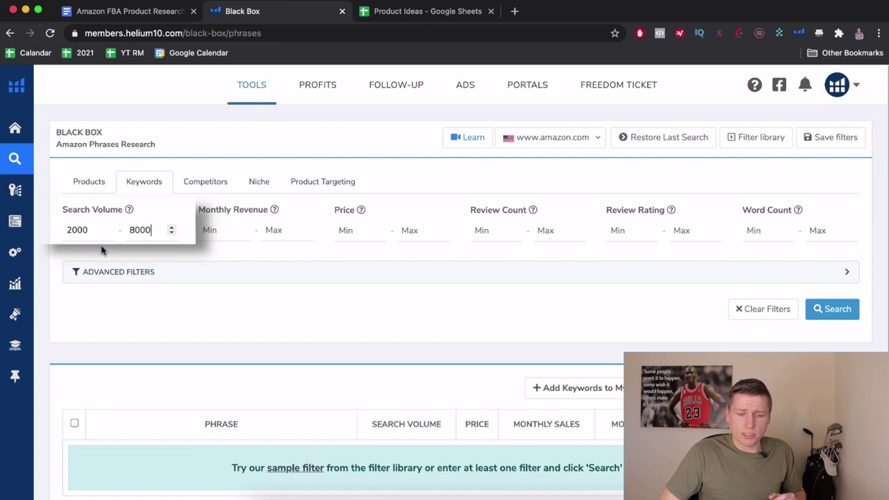
left_click(224, 232)
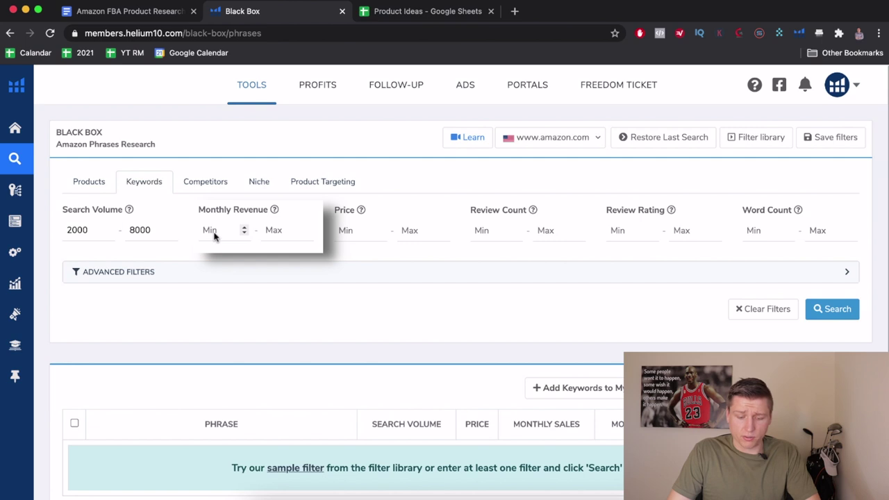
type("3000")
left_click(272, 232)
type("15000")
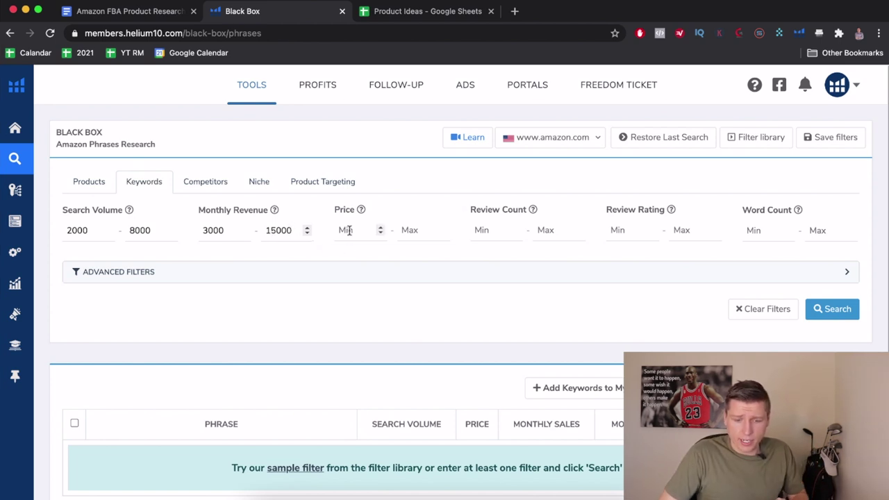
Set the price range to 13–50 and the maximum review count to 250
left_click(379, 230)
type("13")
left_click(413, 227)
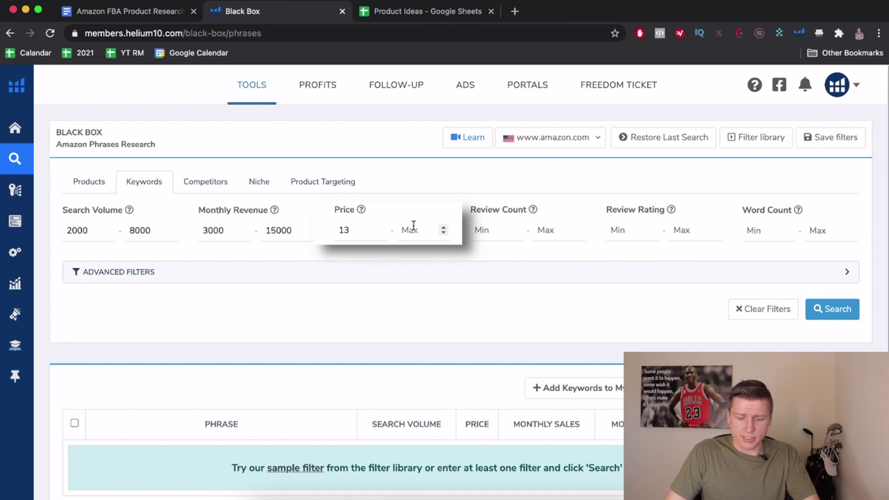
type("50")
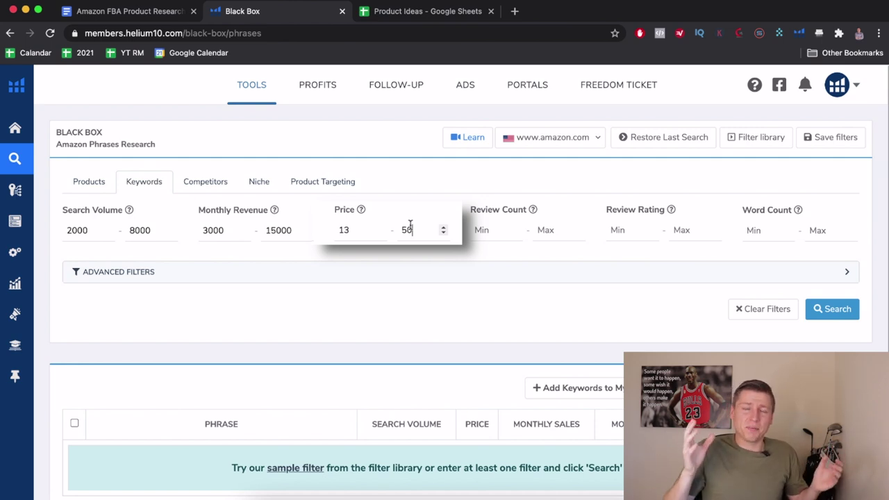
left_click(483, 228)
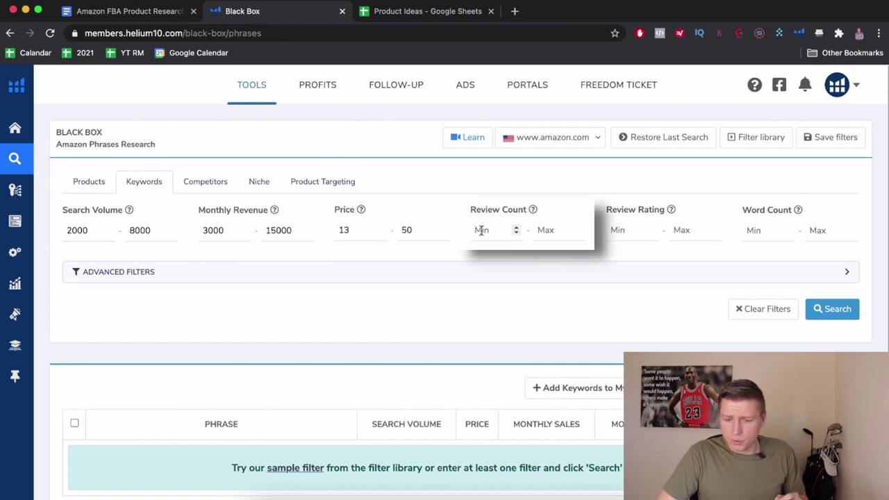
left_click(547, 233)
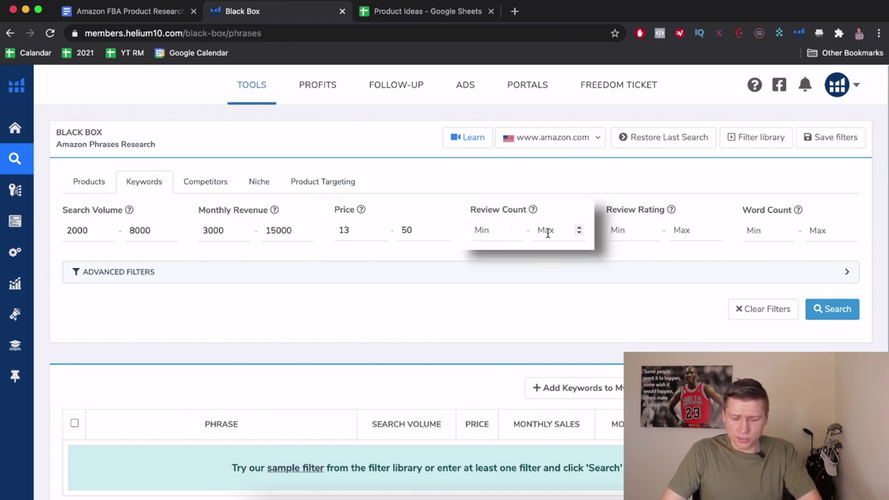
type("250")
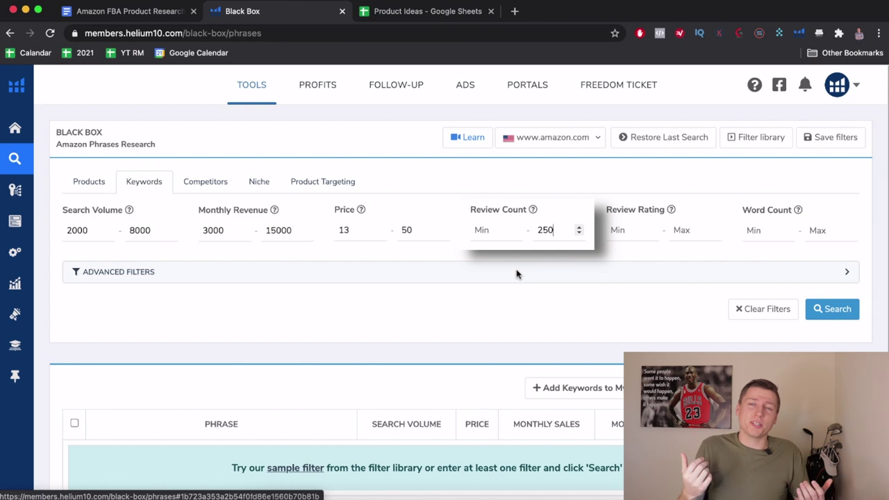
left_click(618, 230)
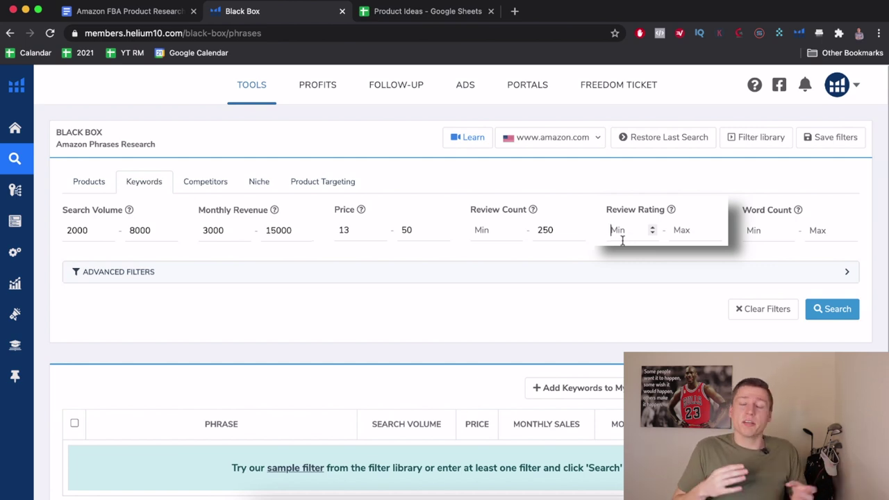
left_click(676, 233)
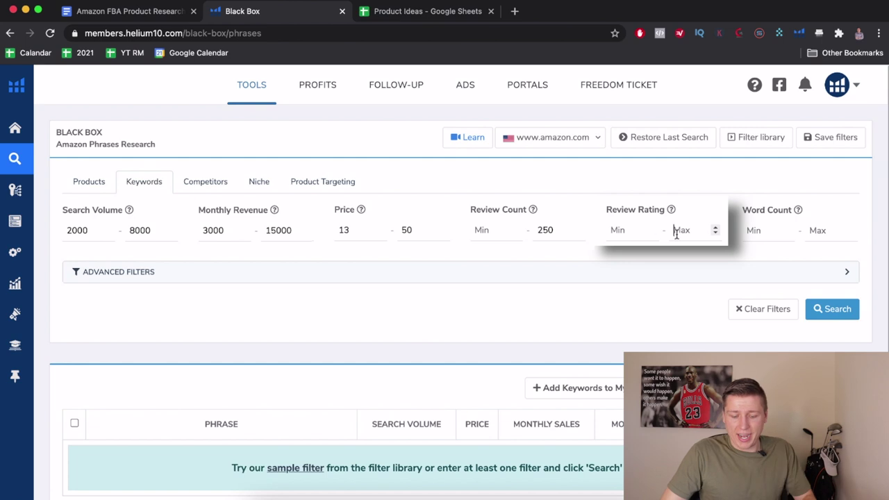
type("3.7")
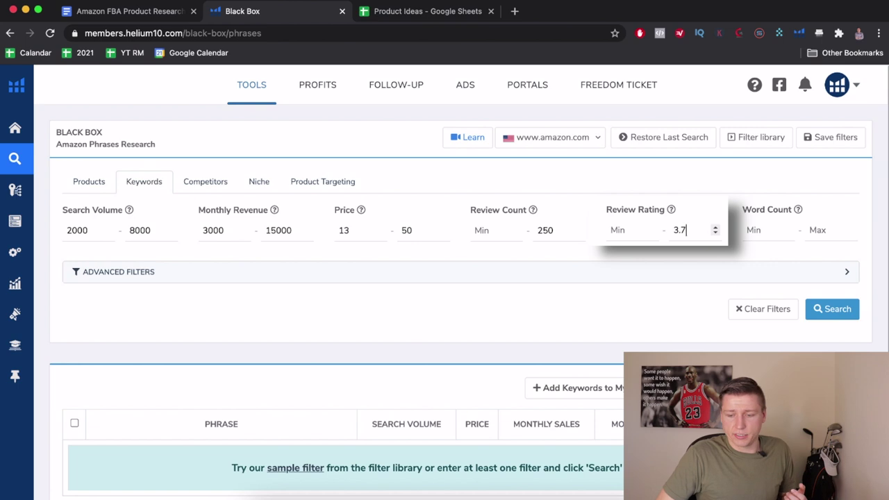
double_click(678, 230)
key("BackSpace")
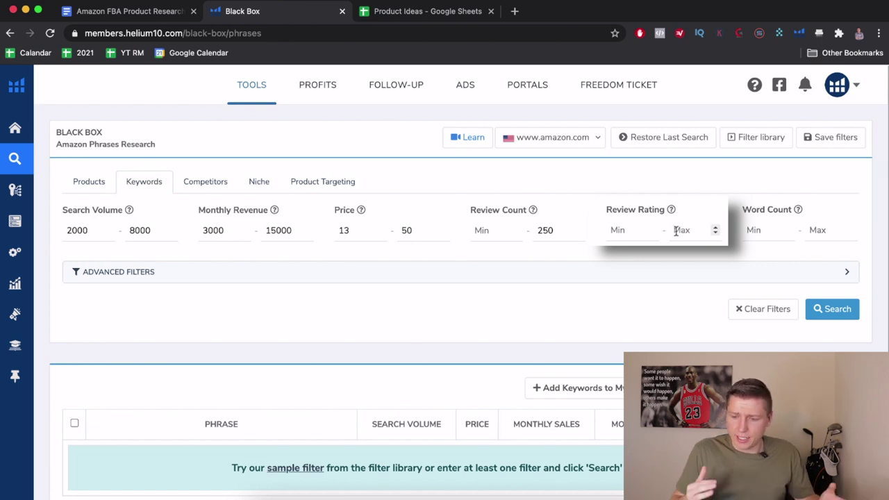
Set the word count range to a minimum of 2 and a maximum of 5
left_click(754, 230)
type("2")
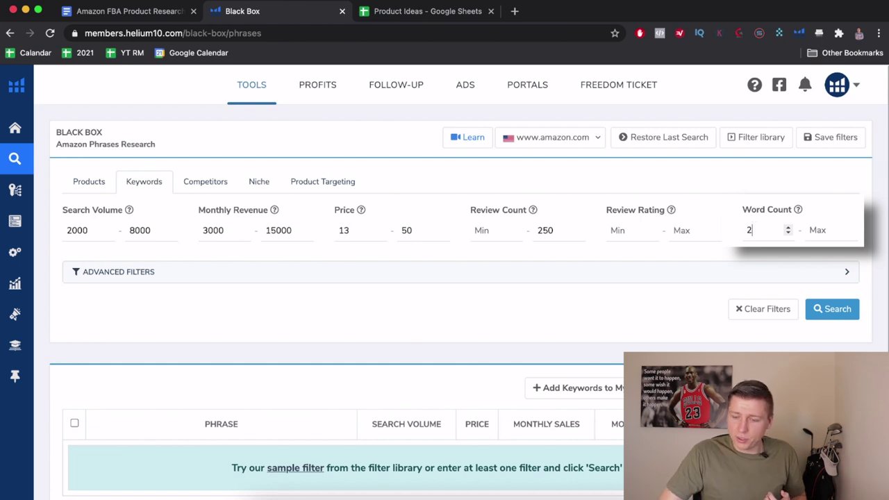
left_click(824, 233)
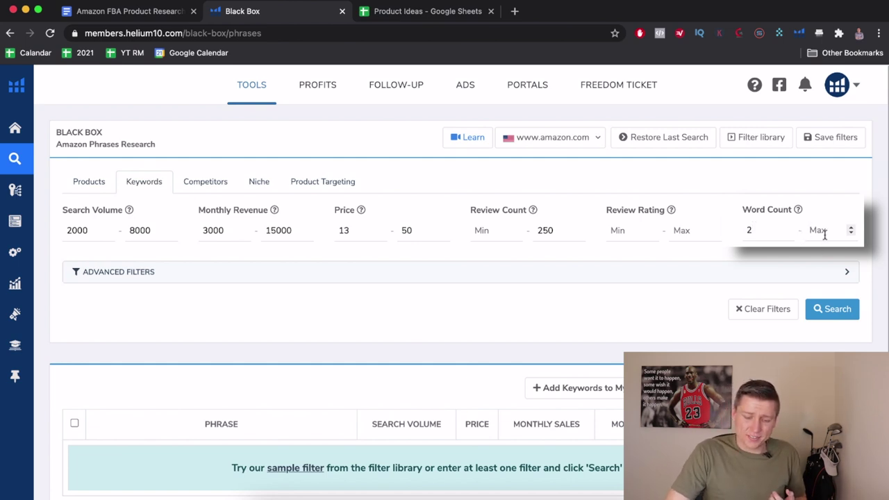
type("5")
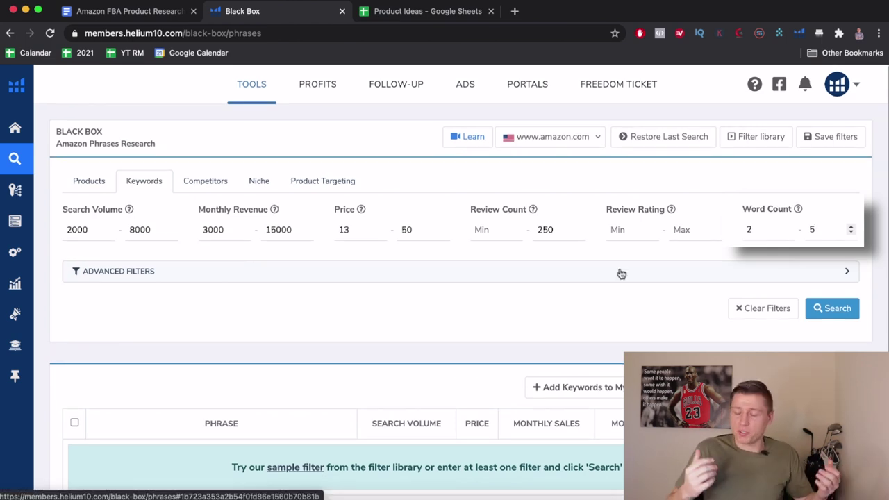
Expand the advanced filters and include the categories Arts, Crafts & Sewing, Baby, and Beauty & Personal Care
scroll(622, 273, "down", 1)
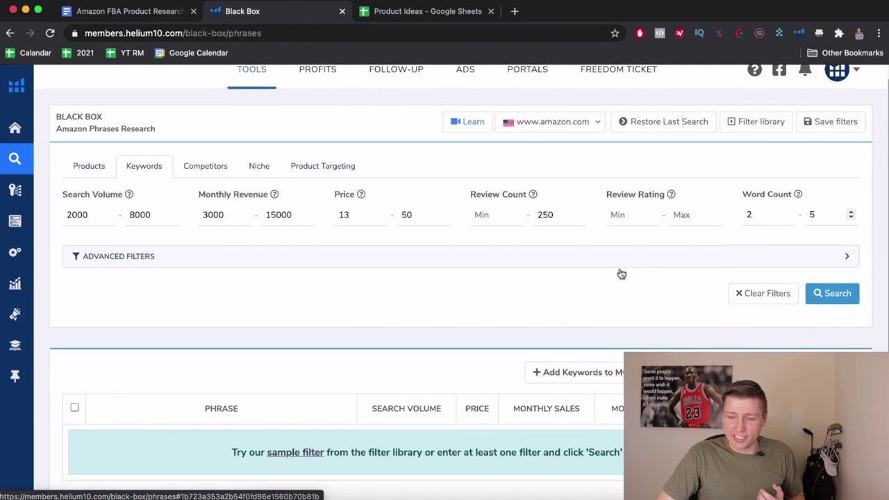
left_click(242, 234)
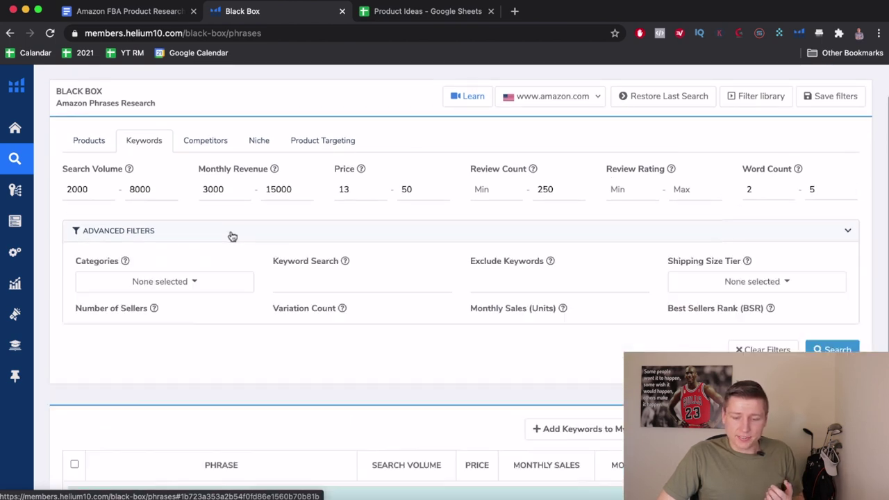
scroll(312, 344, "down", 1)
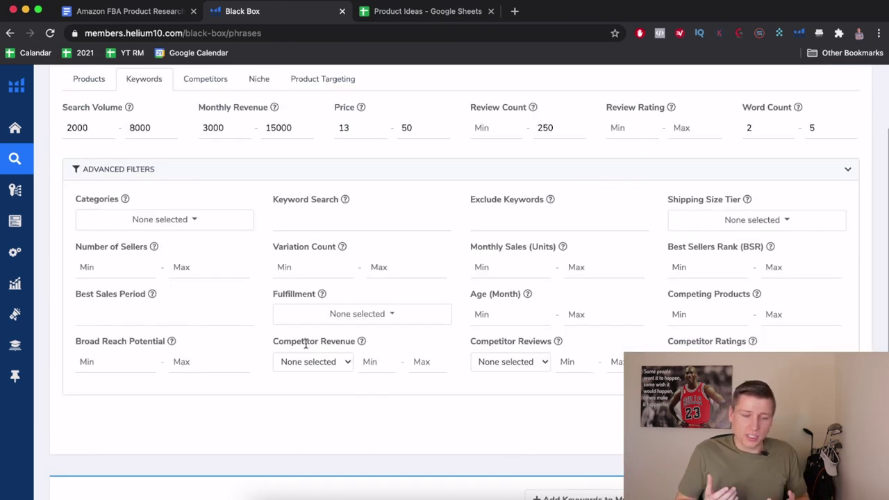
left_click(182, 223)
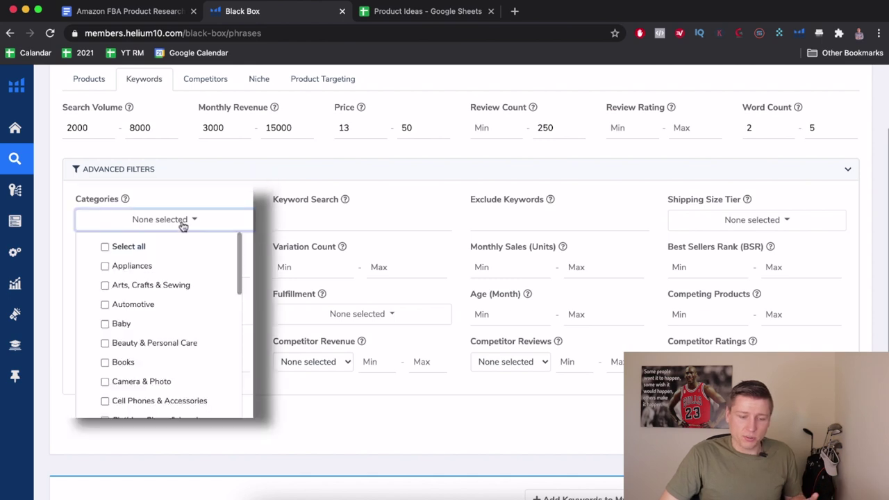
left_click(105, 288)
scroll(105, 310, "down", 1)
left_click(105, 279)
scroll(105, 306, "down", 1)
left_click(104, 255)
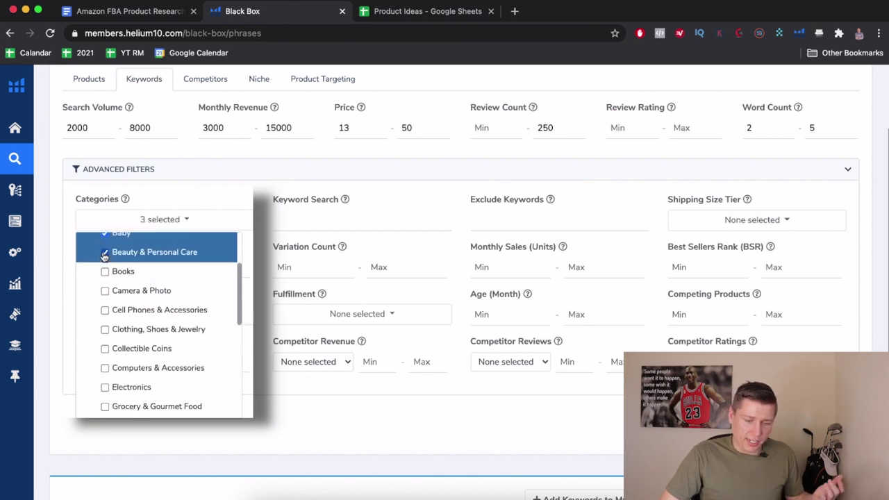
Add Health & Household, Home & Kitchen, Industrial & Scientific, and Kitchen & Dining to the category filter
scroll(118, 320, "down", 1)
scroll(118, 326, "down", 1)
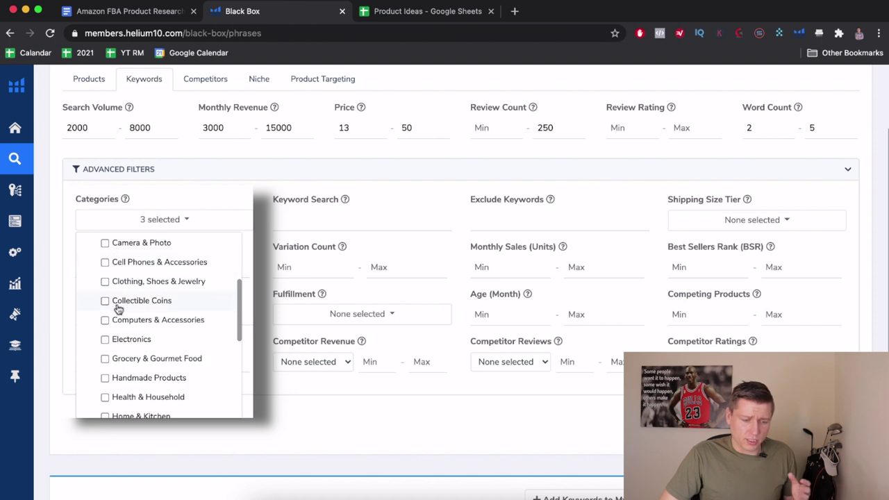
scroll(117, 315, "down", 2)
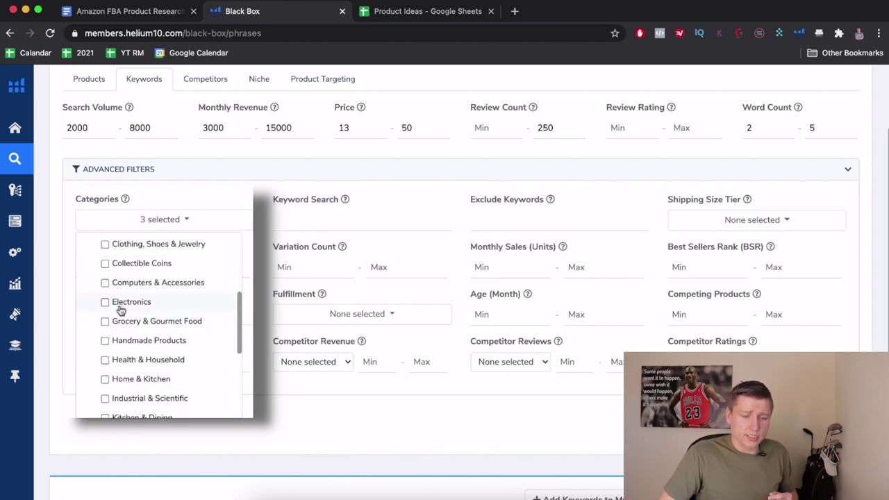
scroll(125, 290, "down", 1)
scroll(117, 288, "down", 2)
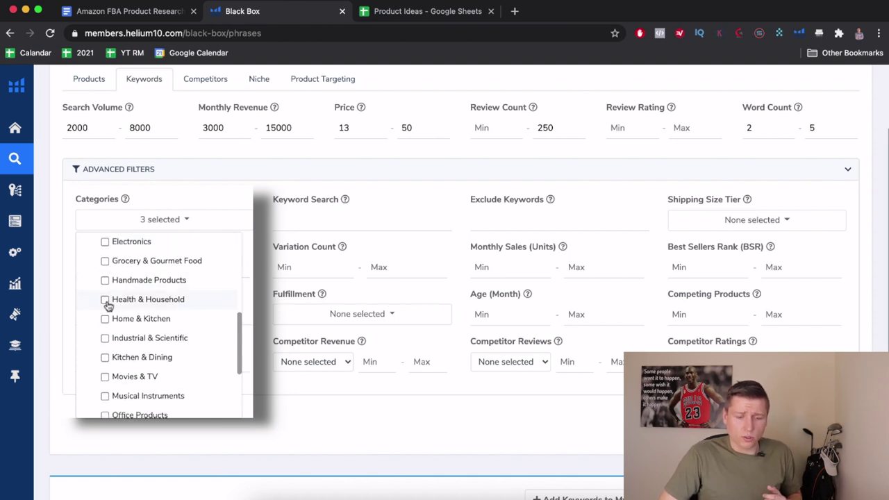
left_click(105, 302)
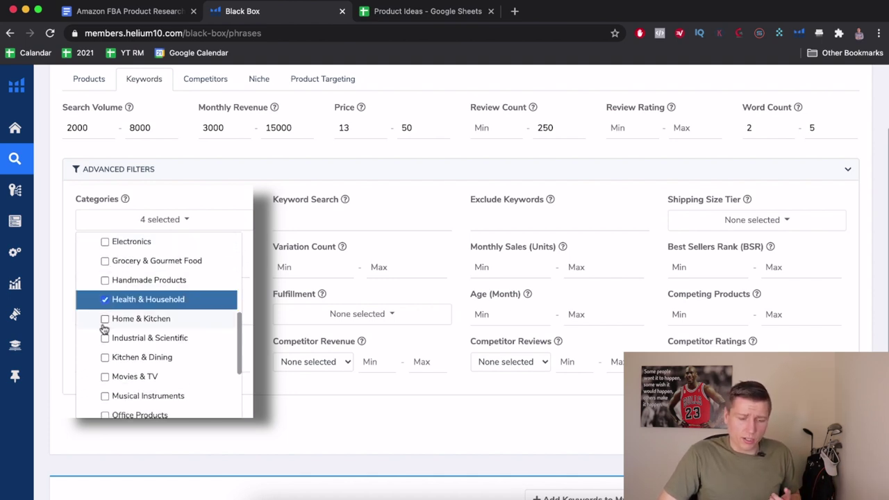
left_click(105, 318)
scroll(111, 354, "down", 1)
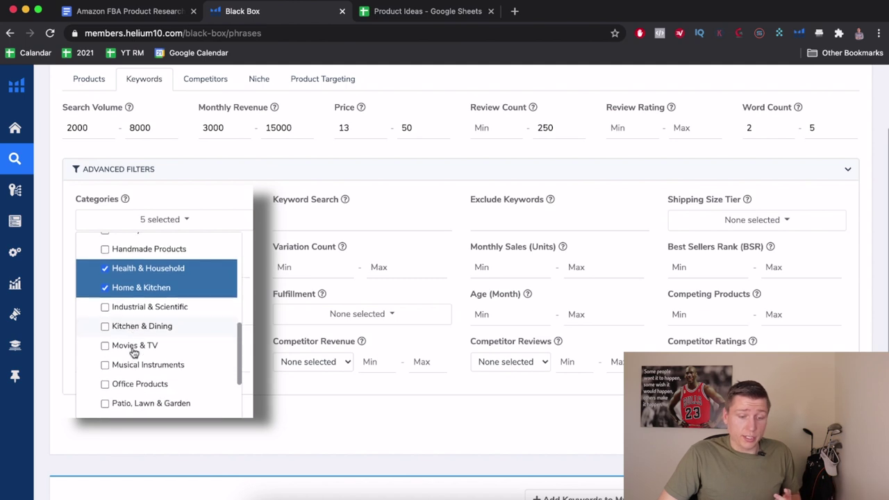
left_click(102, 308)
left_click(106, 327)
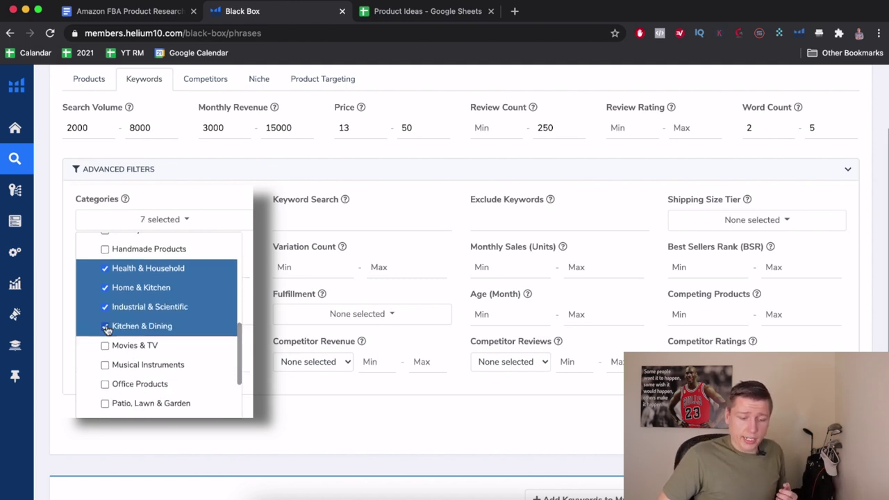
Add Office Products, Patio, Lawn & Garden, Pet Supplies, Sports & Outdoors, and Tools & Home Improvement to the category filter and close the category list
scroll(107, 332, "down", 2)
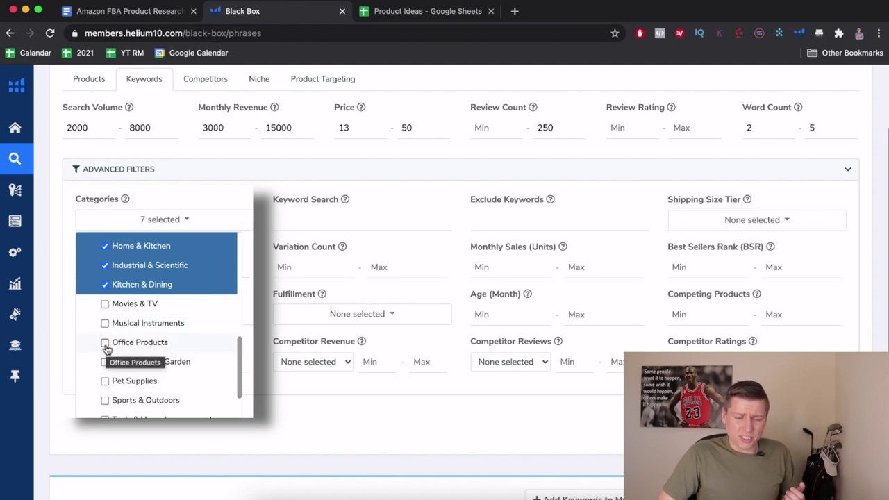
scroll(106, 349, "down", 1)
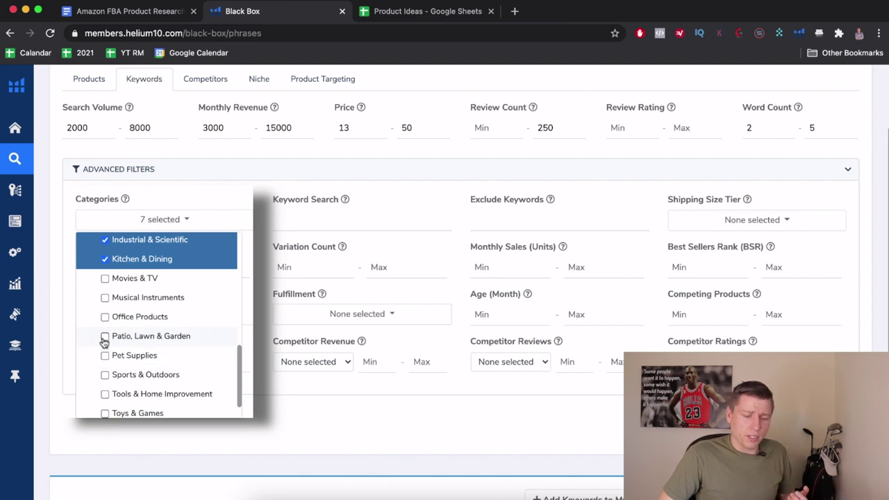
left_click(105, 317)
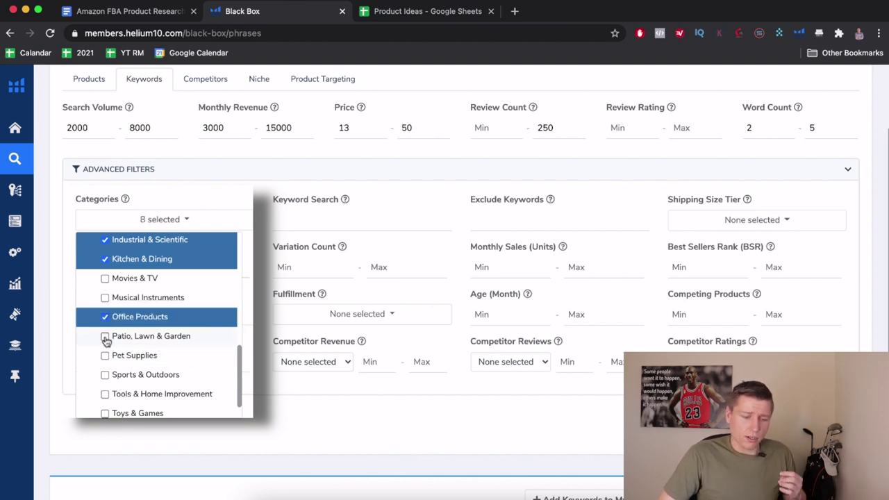
left_click(106, 338)
left_click(105, 356)
scroll(107, 357, "down", 1)
scroll(106, 357, "down", 1)
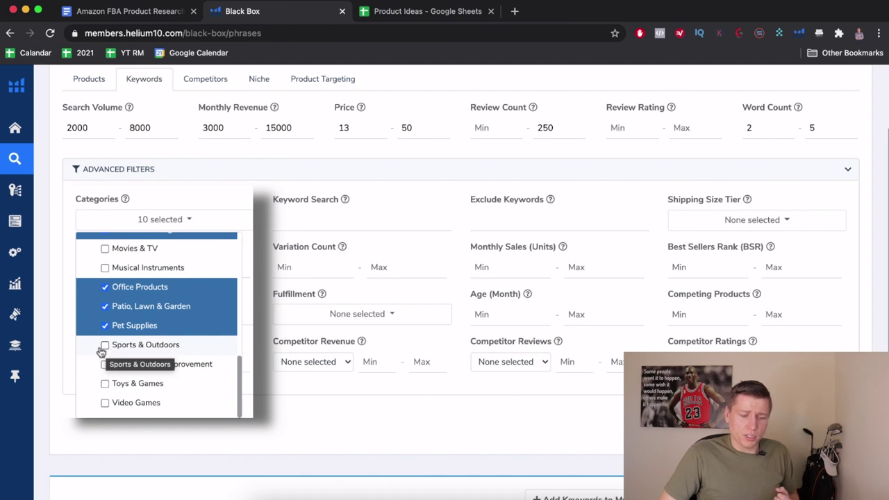
left_click(106, 347)
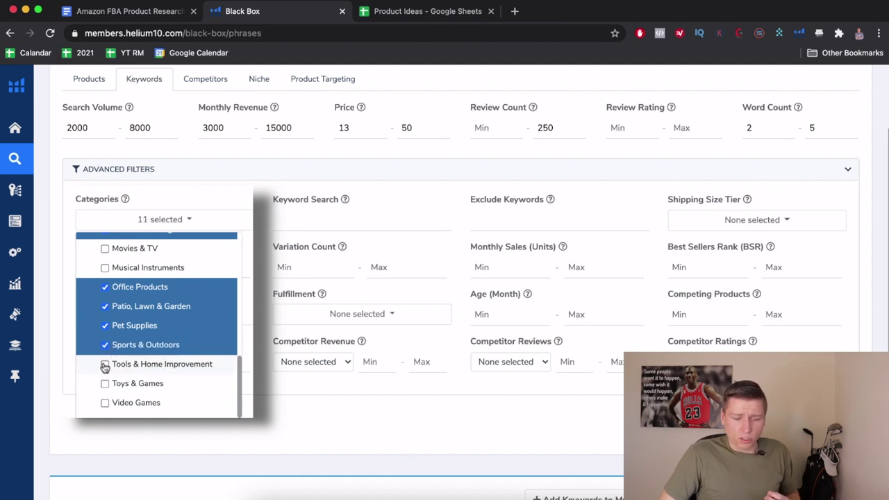
left_click(105, 366)
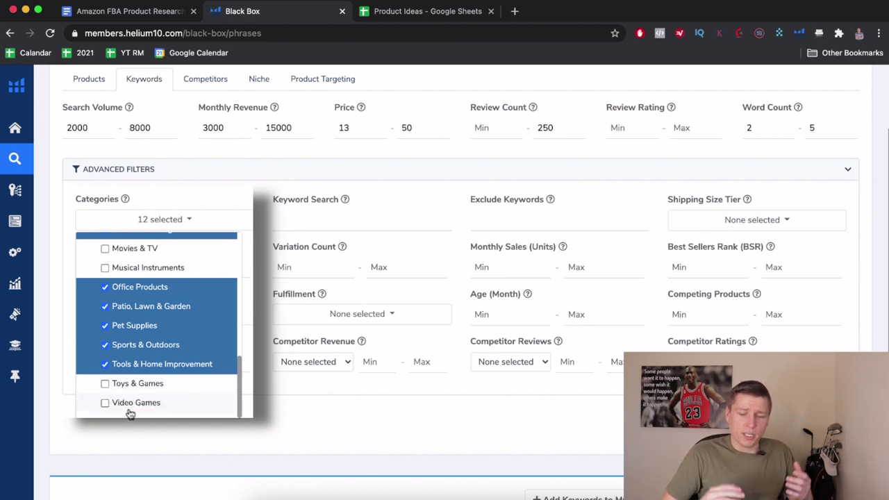
left_click(298, 401)
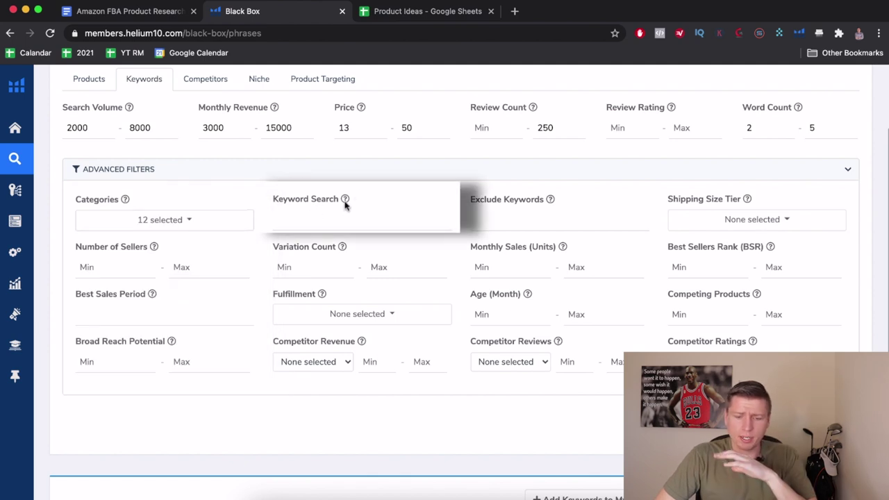
mouse_move(346, 203)
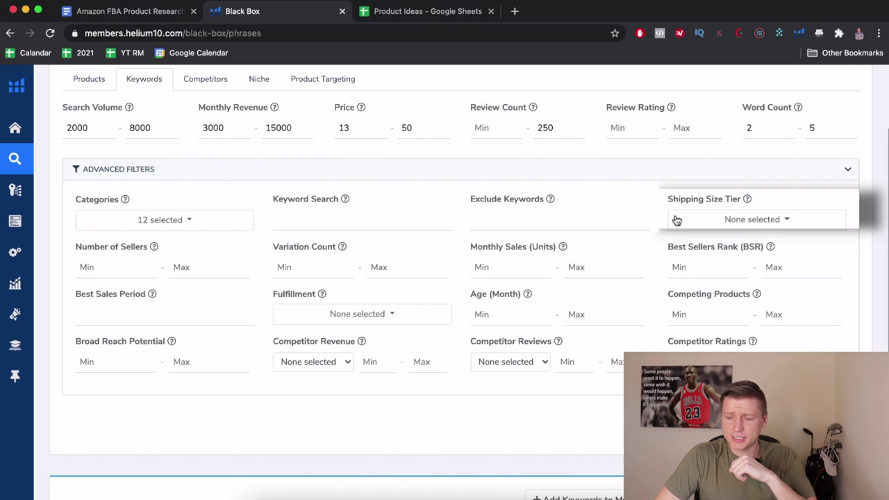
Limit the shipping size tier to Small Standard-Size, Large Standard-Size and Small Oversize, and close the tier list
left_click(706, 226)
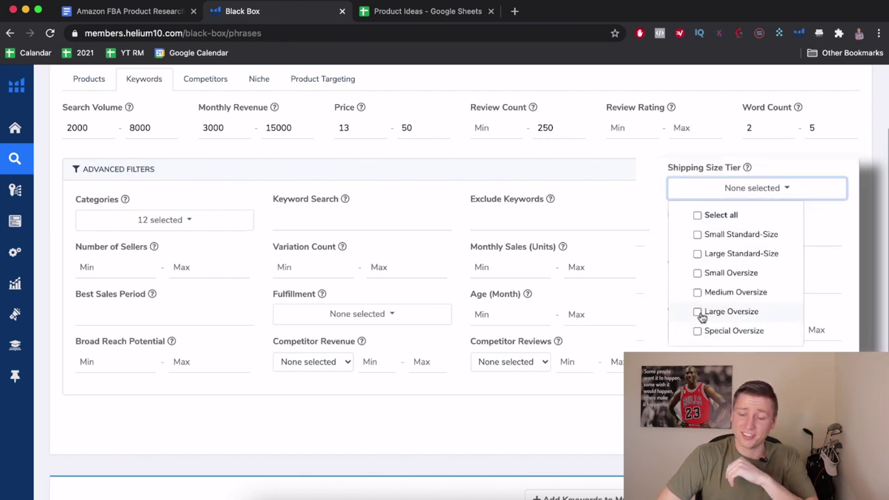
left_click(697, 236)
left_click(698, 255)
left_click(698, 273)
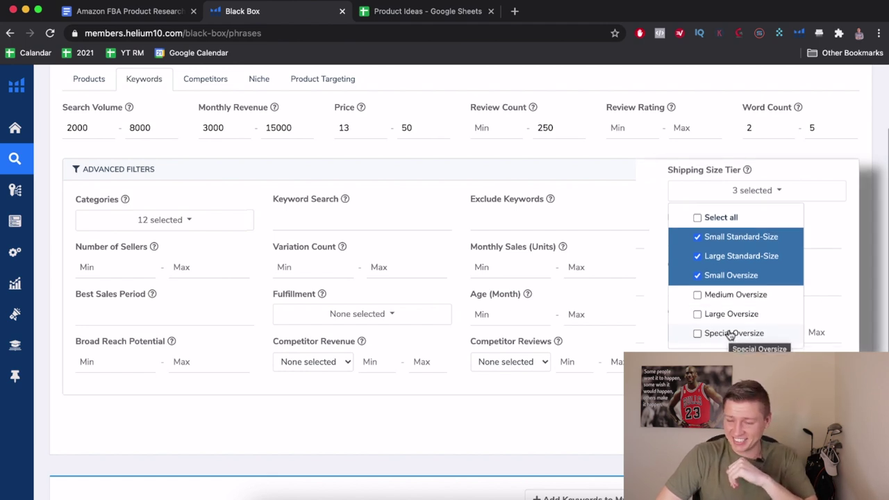
left_click(658, 243)
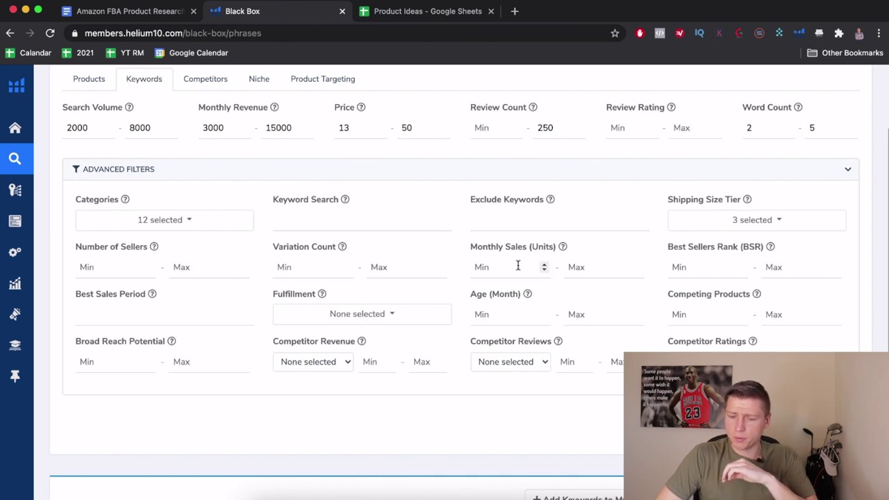
Run the keyword search with the configured filters
scroll(412, 309, "down", 1)
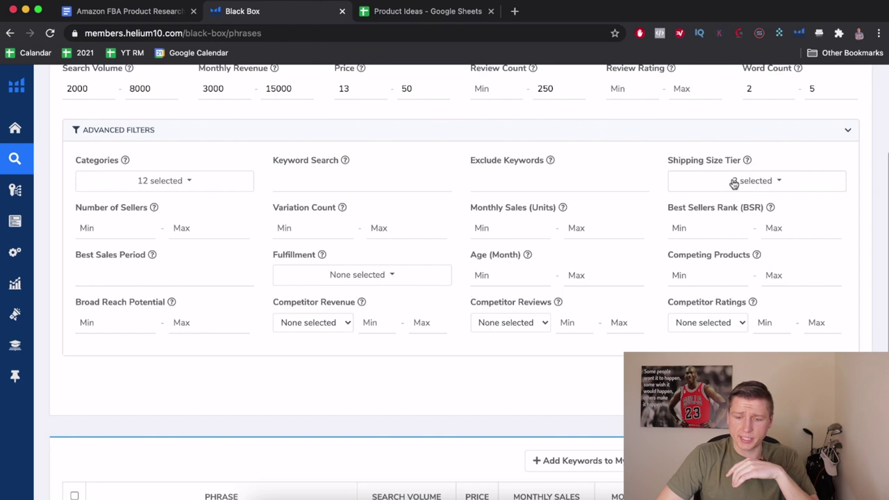
scroll(459, 303, "down", 2)
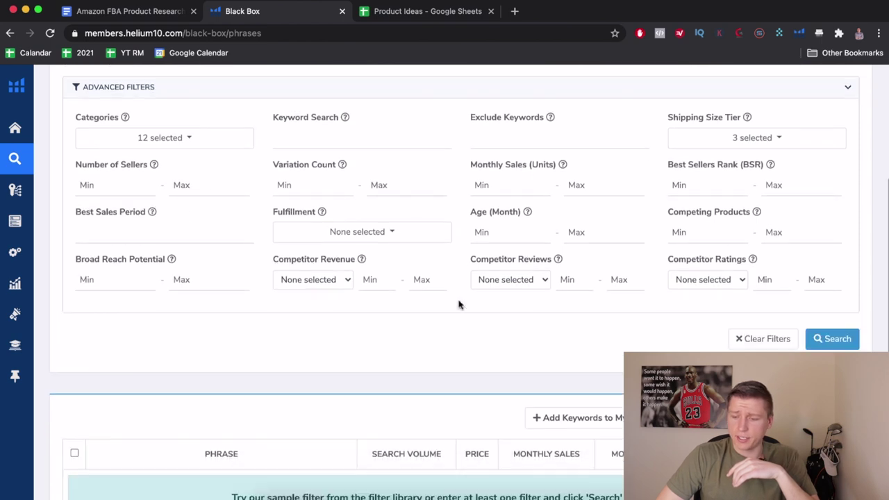
left_click(825, 337)
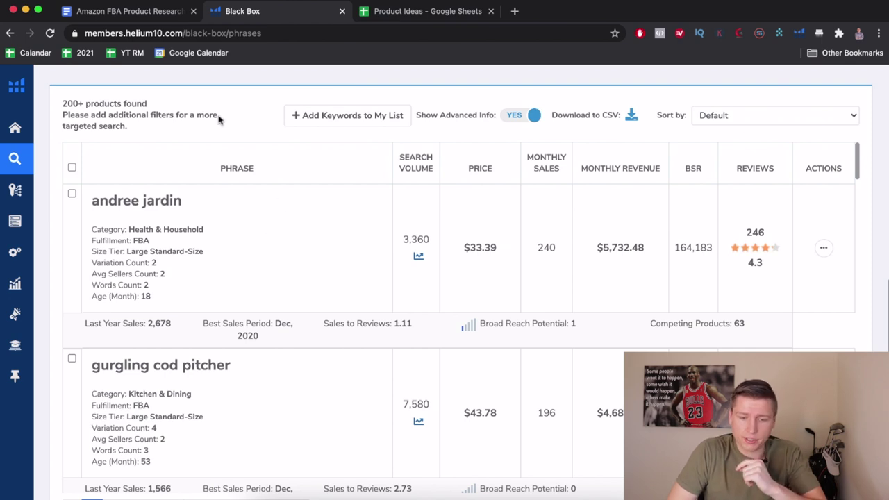
Look over the first phrases in the search results, including andree jardin and gurgling cod pitcher
scroll(218, 119, "down", 5)
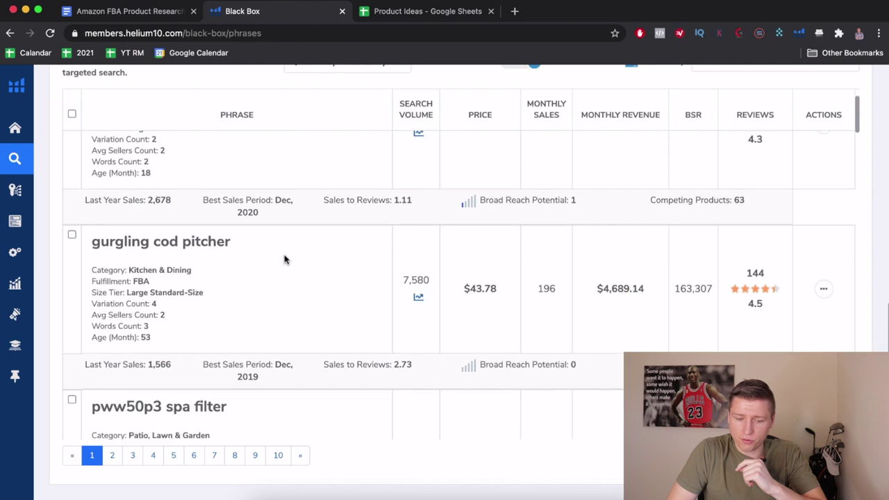
scroll(284, 259, "down", 1)
scroll(226, 183, "up", 5)
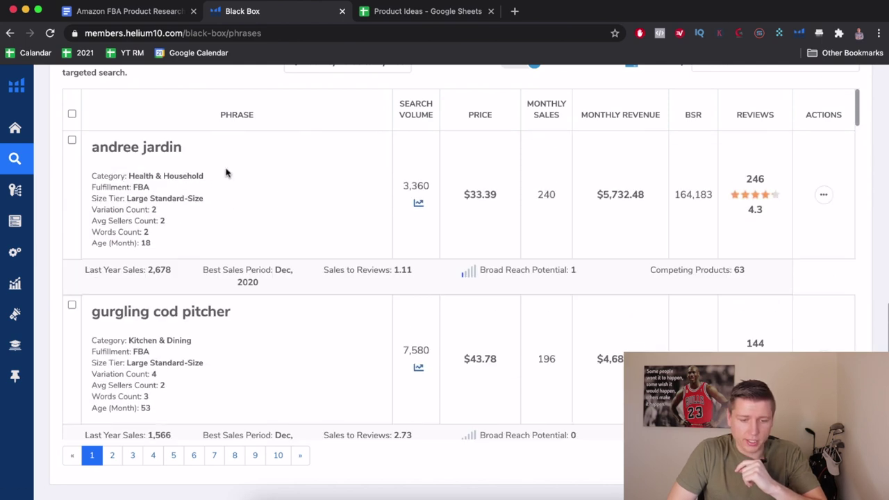
scroll(226, 172, "down", 2)
scroll(225, 173, "down", 1)
scroll(226, 173, "up", 1)
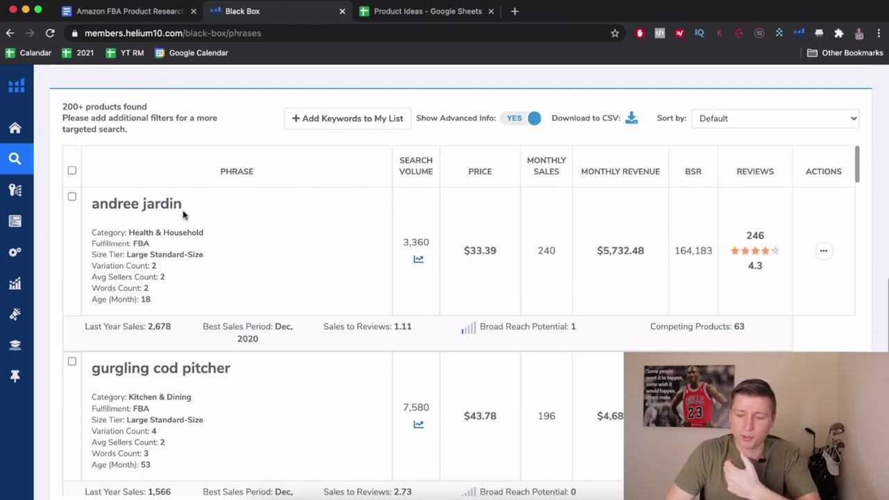
Check the price of the gurgling cod pitcher phrase and view its search results on Amazon
scroll(259, 274, "down", 3)
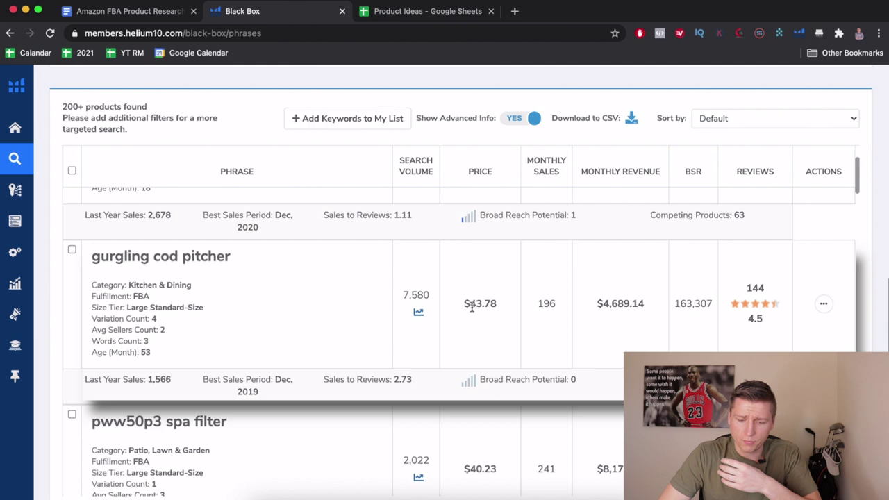
left_click_drag(464, 306, 500, 307)
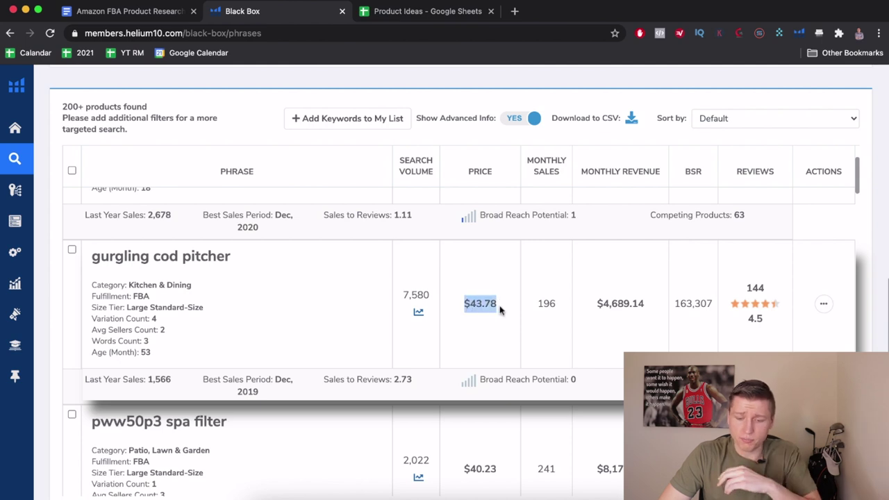
left_click(497, 306)
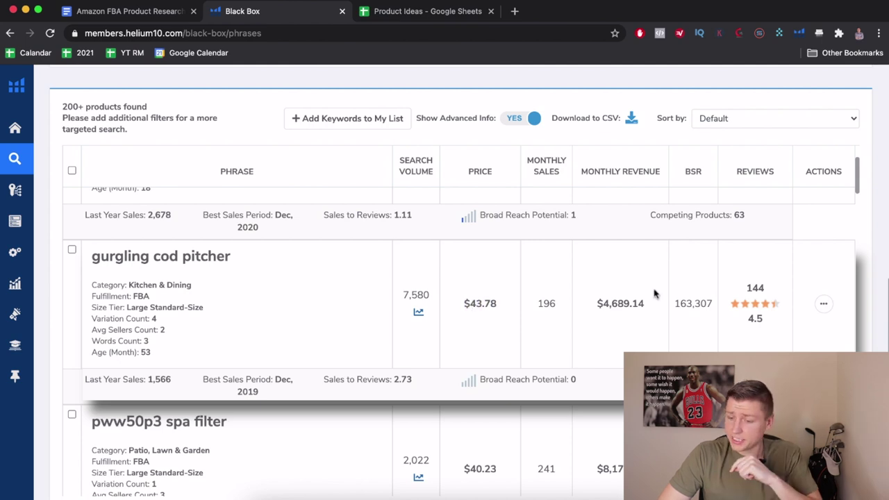
left_click(824, 307)
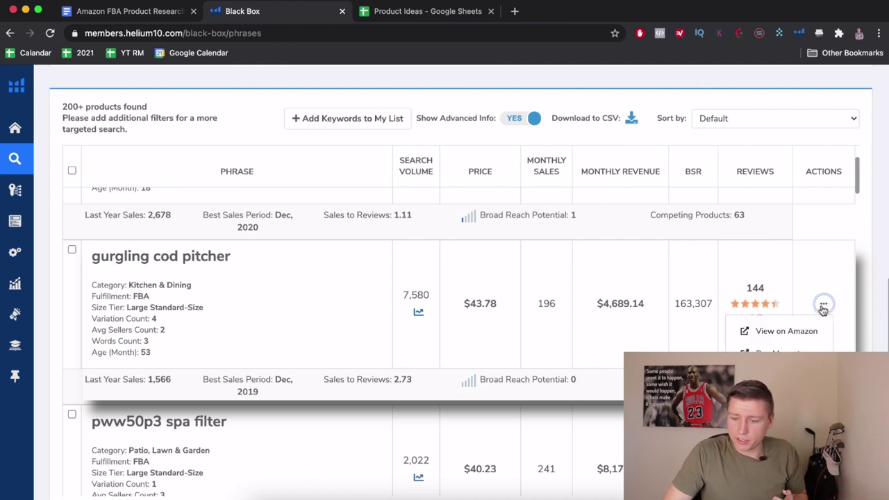
left_click(783, 334)
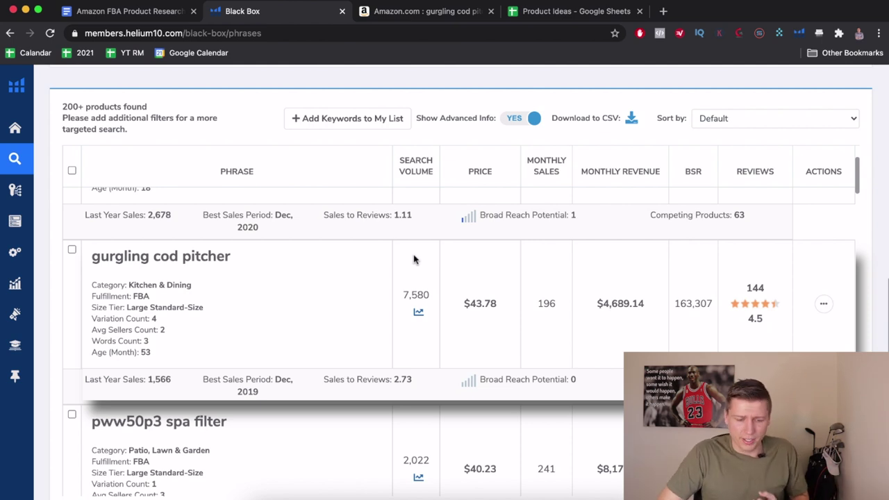
Find the lawyer mug phrase further down the results and view it on Amazon
scroll(380, 320, "down", 3)
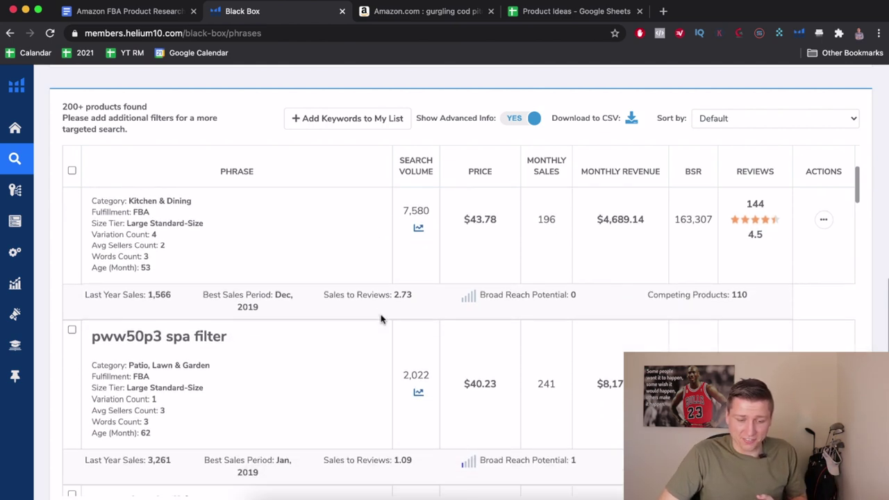
scroll(381, 320, "down", 10)
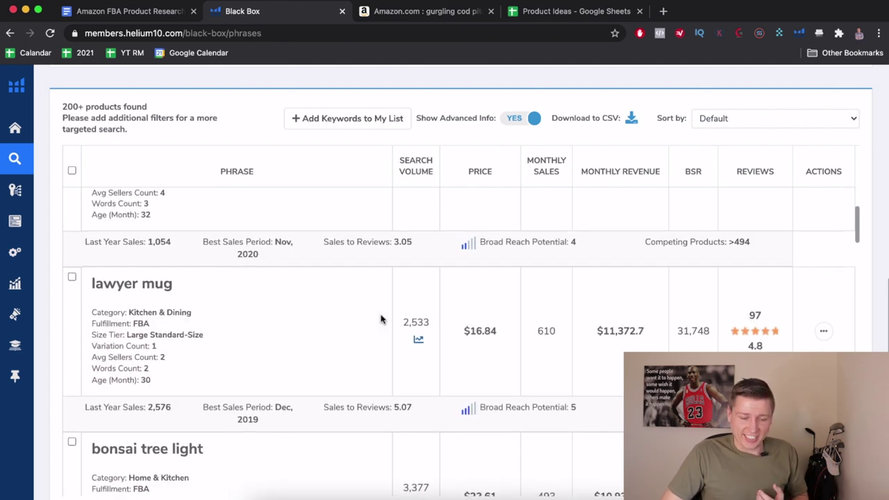
scroll(382, 319, "down", 2)
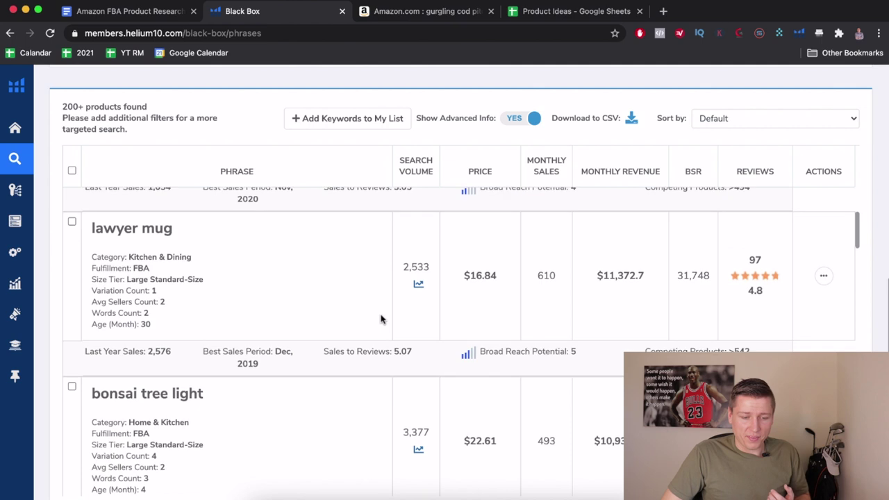
left_click(824, 275)
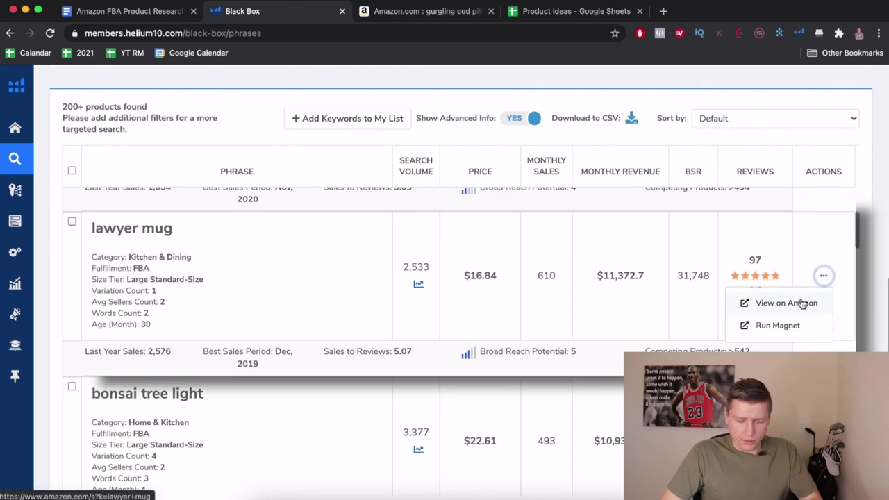
left_click(802, 303)
View the bonsai tree light and minimalist nativity phrases on Amazon
scroll(463, 298, "down", 3)
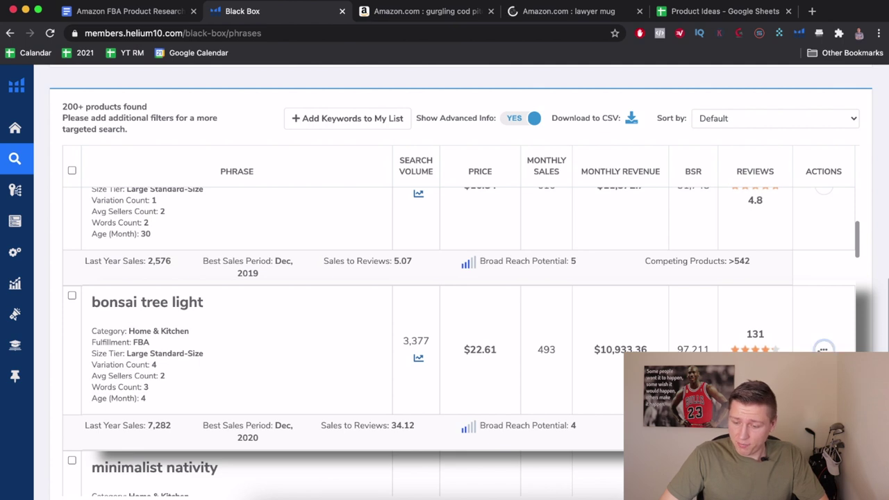
left_click(803, 378)
scroll(562, 383, "down", 5)
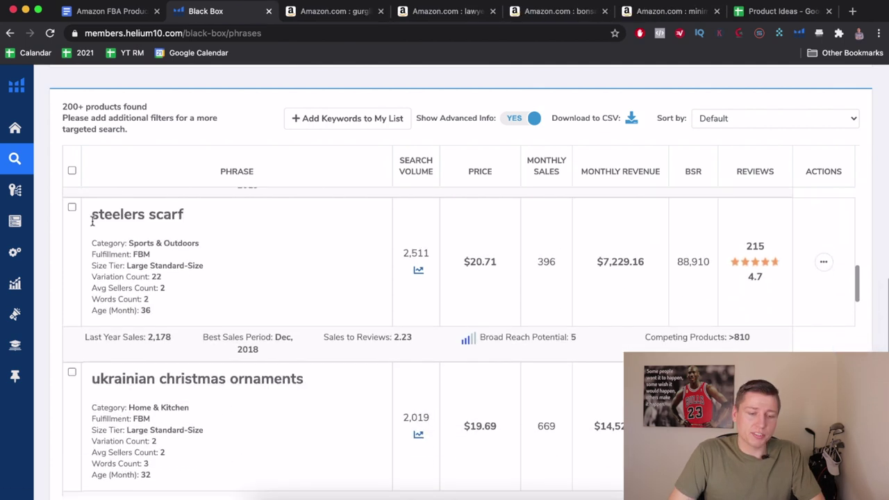
Examine the steelers scarf, ukrainian christmas ornaments and hairdresser ornament phrases as possible product ideas
left_click_drag(91, 217, 146, 216)
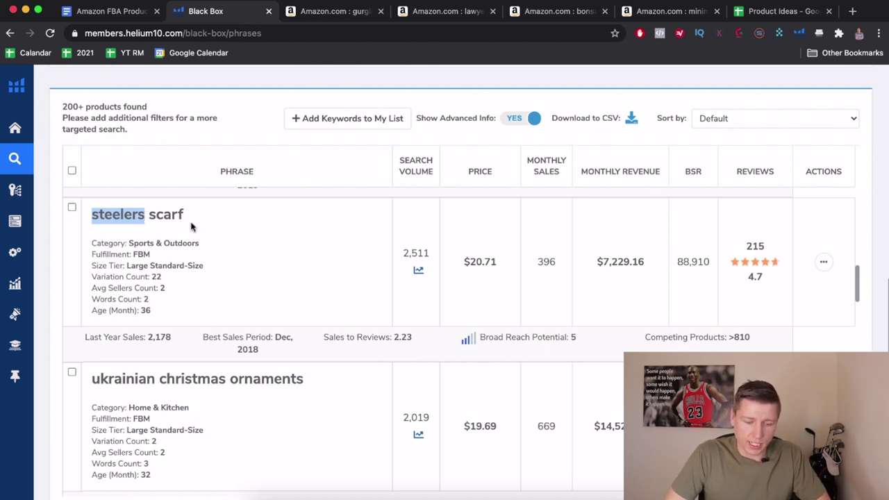
scroll(229, 248, "down", 3)
scroll(116, 311, "down", 1)
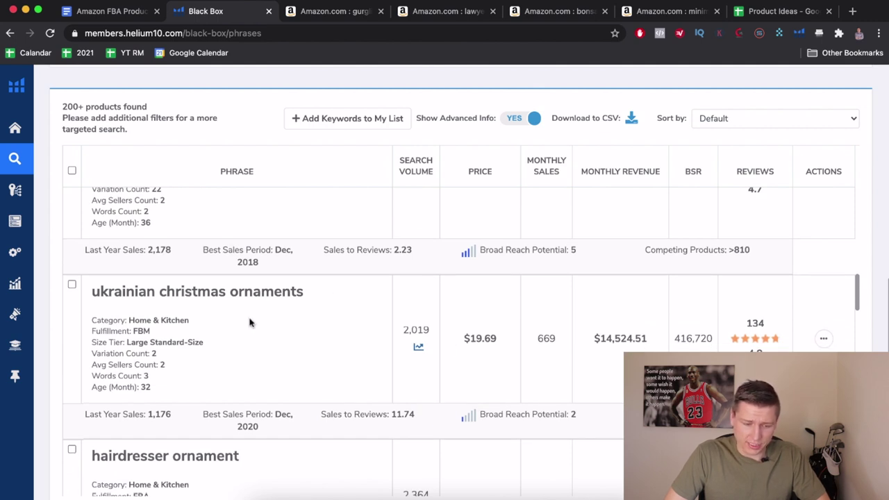
left_click_drag(93, 292, 308, 301)
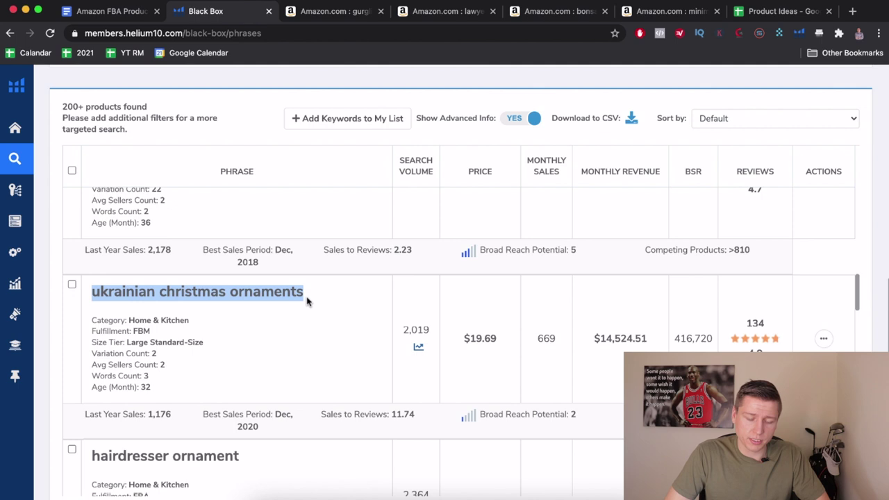
scroll(216, 362, "down", 3)
scroll(212, 359, "down", 1)
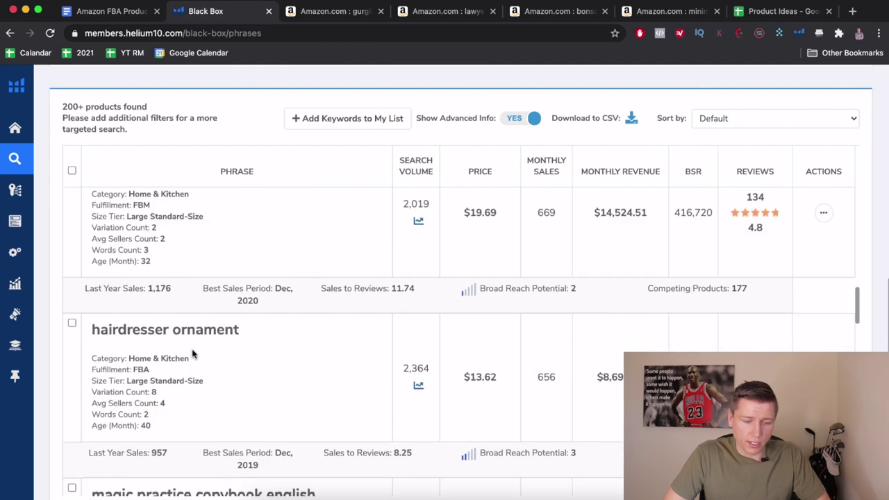
Check the metrics of the magic practice copybook english phrase and view it on Amazon
scroll(222, 348, "down", 4)
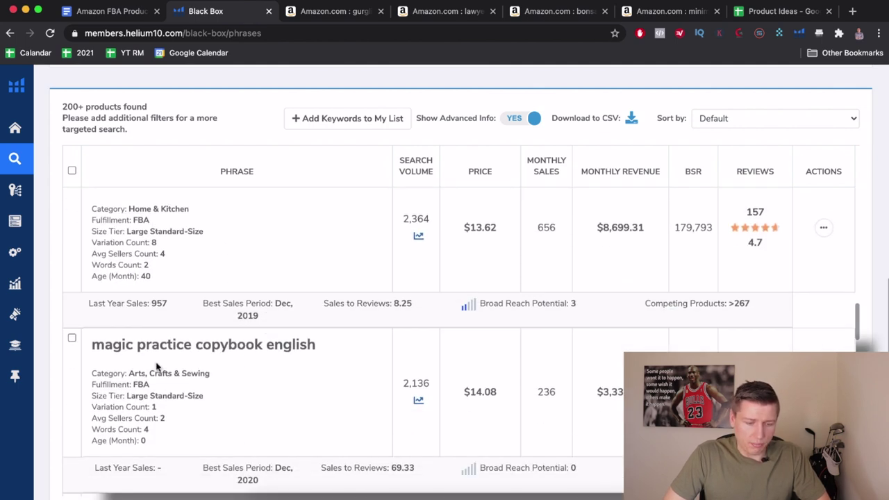
scroll(308, 358, "down", 2)
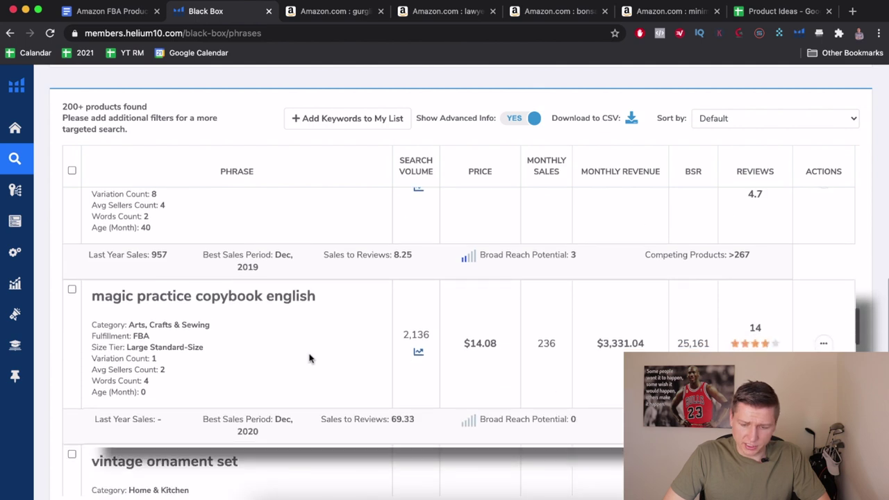
scroll(310, 359, "down", 1)
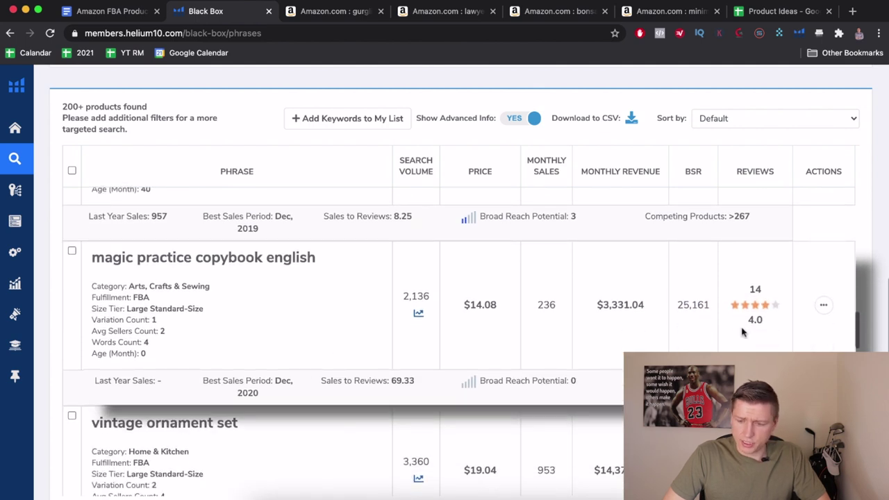
left_click(824, 306)
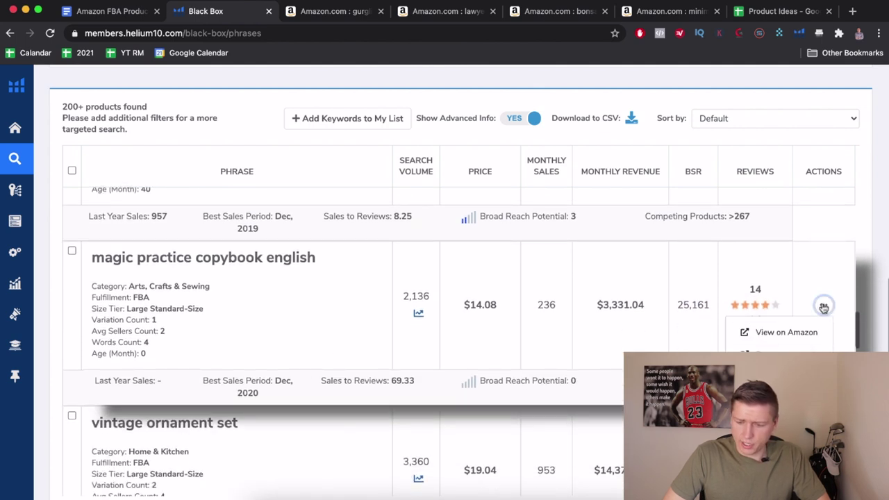
left_click(792, 339)
Examine the vintage ornament set, cow calendar and grandparents mugs phrases for sales, reviews and seasonality
scroll(521, 337, "down", 4)
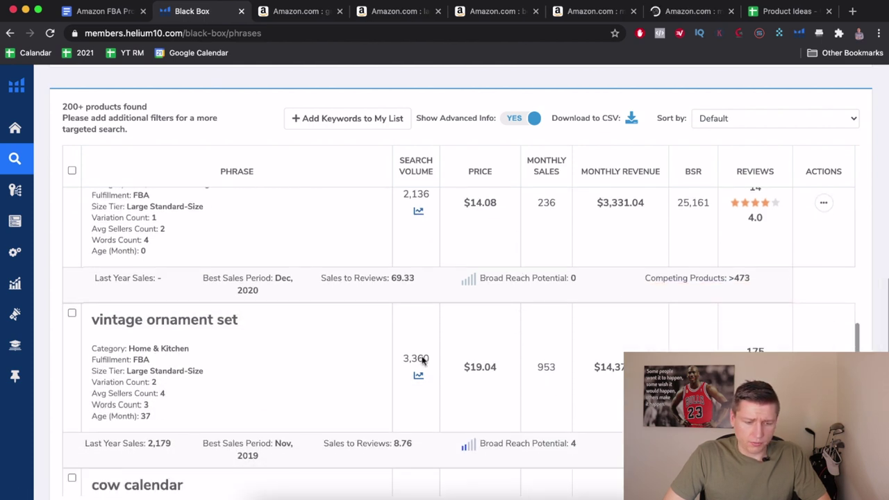
scroll(175, 341, "down", 1)
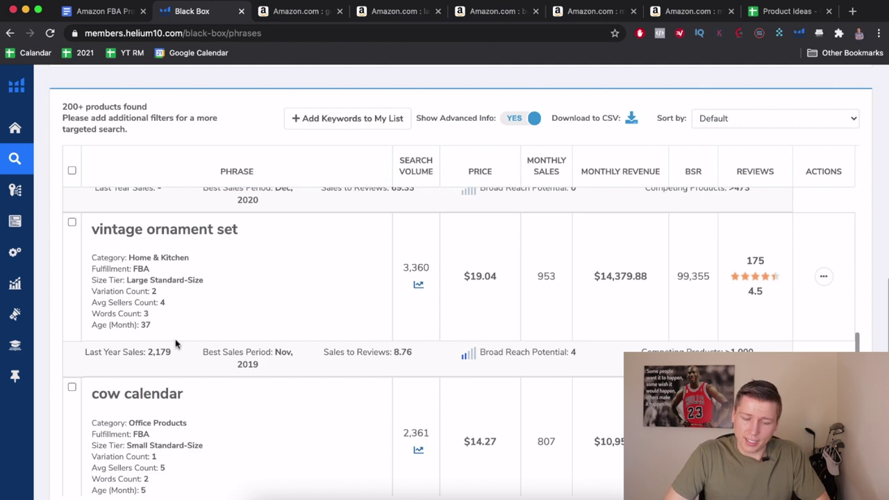
scroll(175, 344, "down", 1)
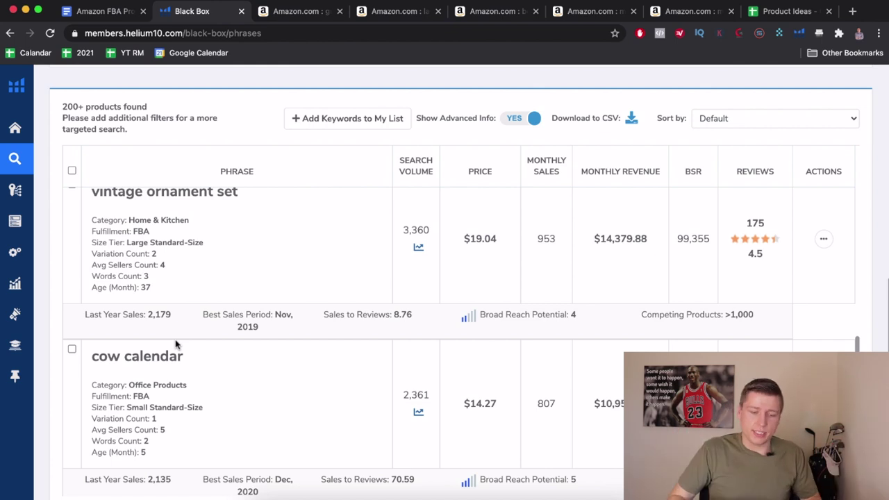
scroll(175, 344, "down", 3)
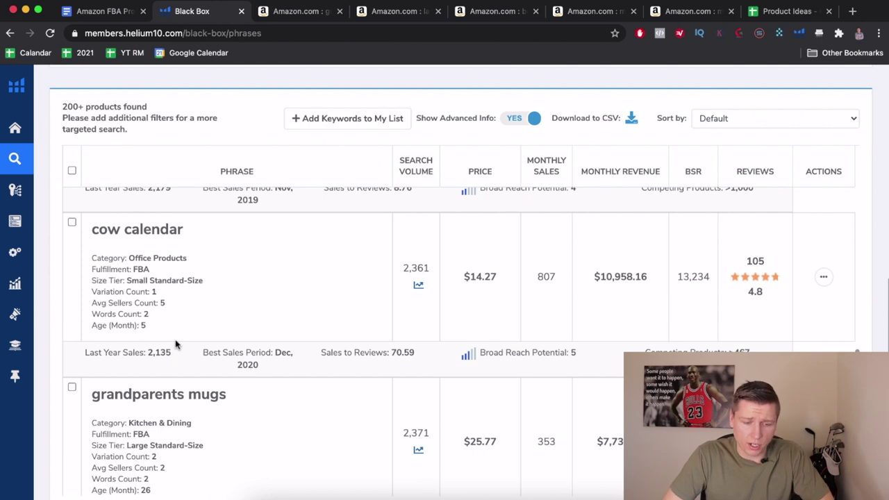
scroll(176, 344, "down", 1)
scroll(176, 344, "down", 2)
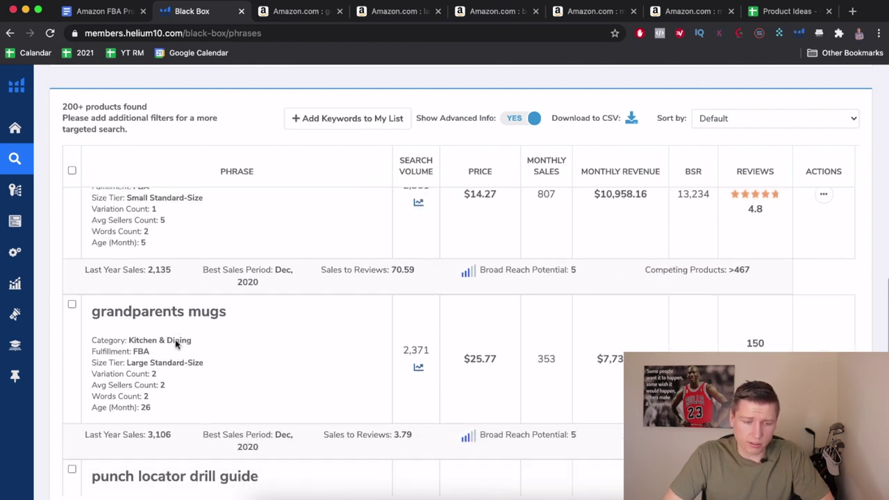
scroll(153, 312, "up", 4)
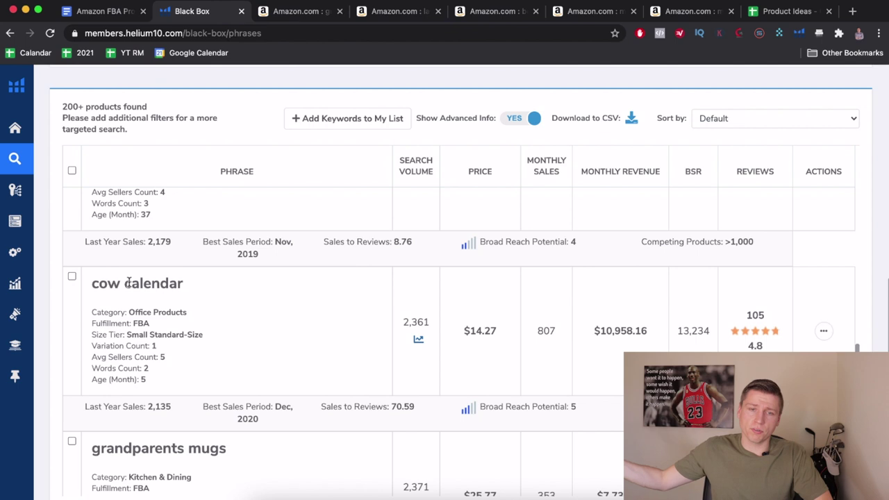
scroll(128, 282, "down", 2)
scroll(128, 282, "down", 2)
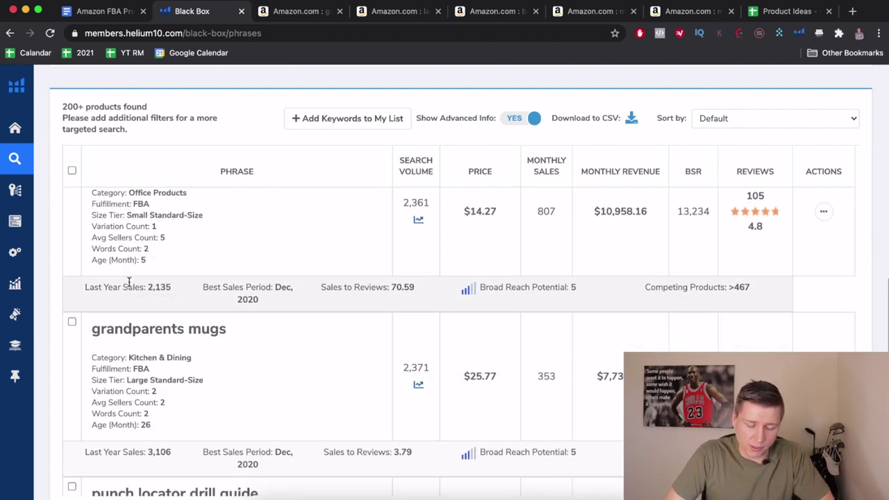
Check the metrics of the grandparents mugs phrase and view it on Amazon
scroll(131, 345, "down", 2)
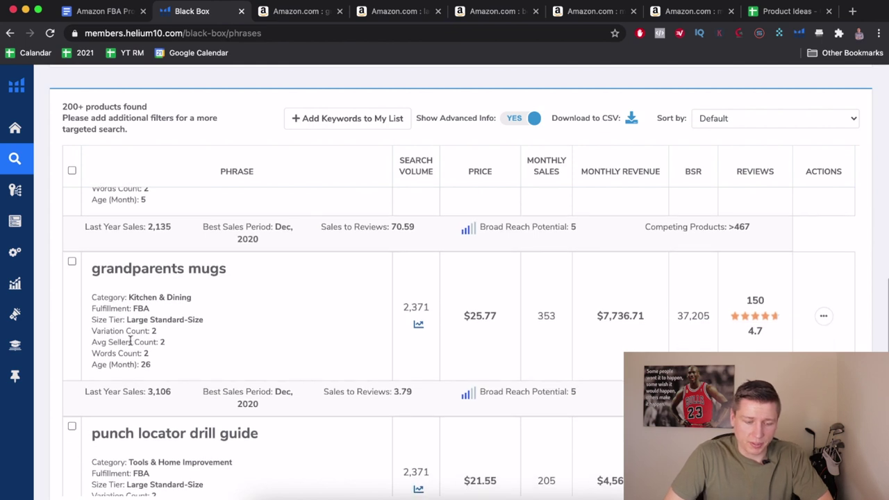
scroll(130, 343, "down", 1)
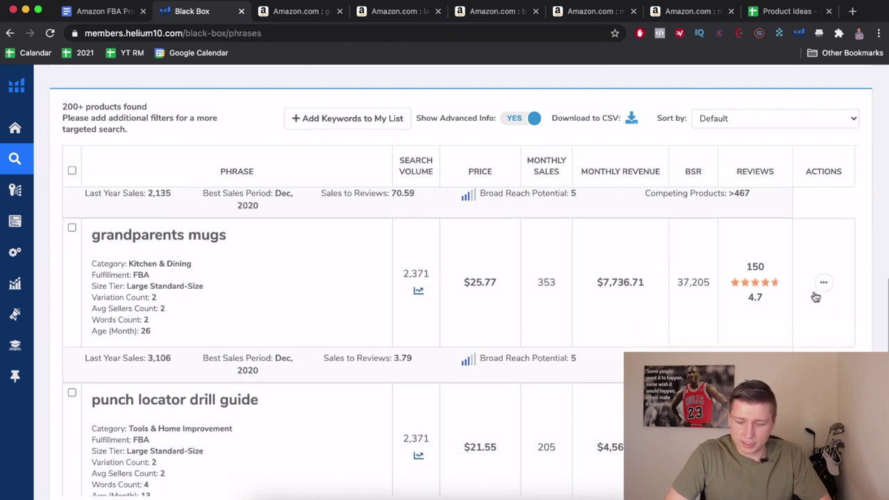
left_click(823, 286)
left_click(788, 315)
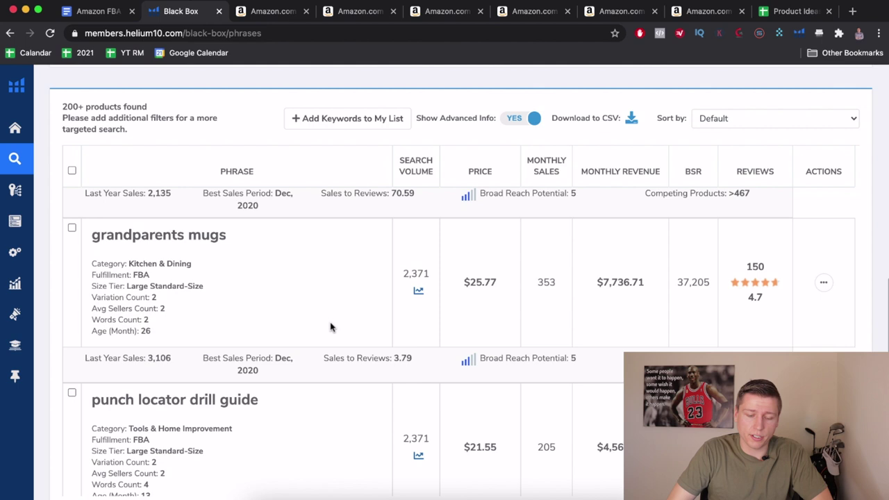
Examine the punch locator drill guide and grammy ornament phrases as possible product ideas
scroll(337, 358, "down", 1)
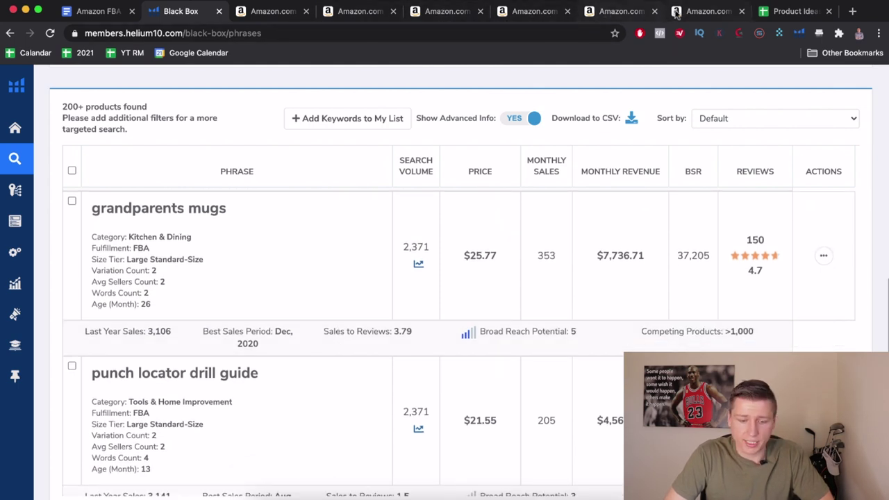
scroll(367, 302, "down", 4)
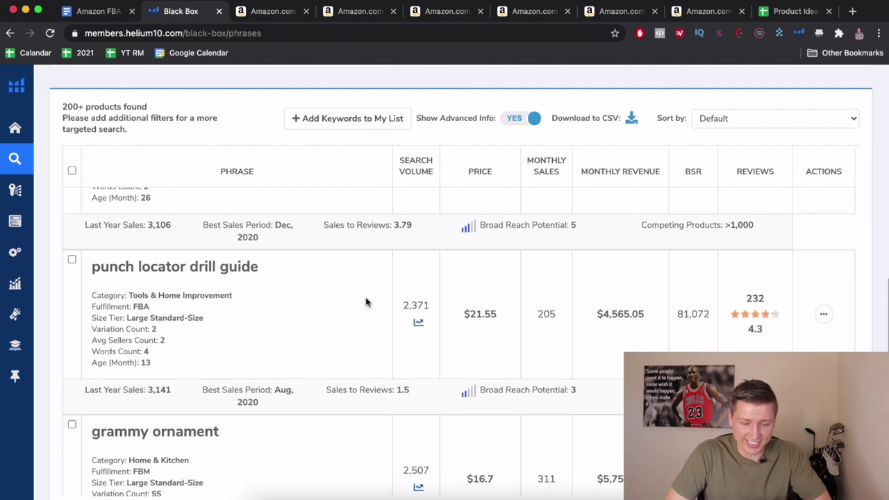
scroll(367, 301, "down", 8)
scroll(367, 301, "up", 10)
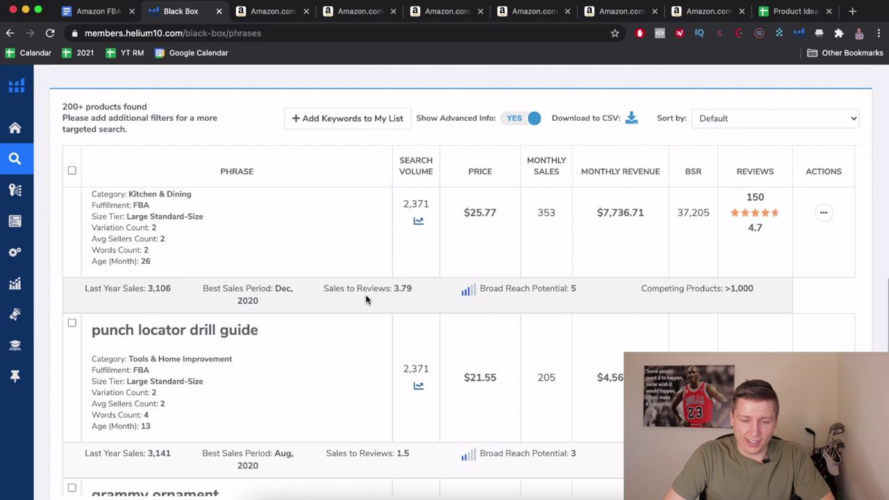
Look over the Amazon search results for gurgling cod pitcher, checking the product designs, prices and review counts
left_click(255, 18)
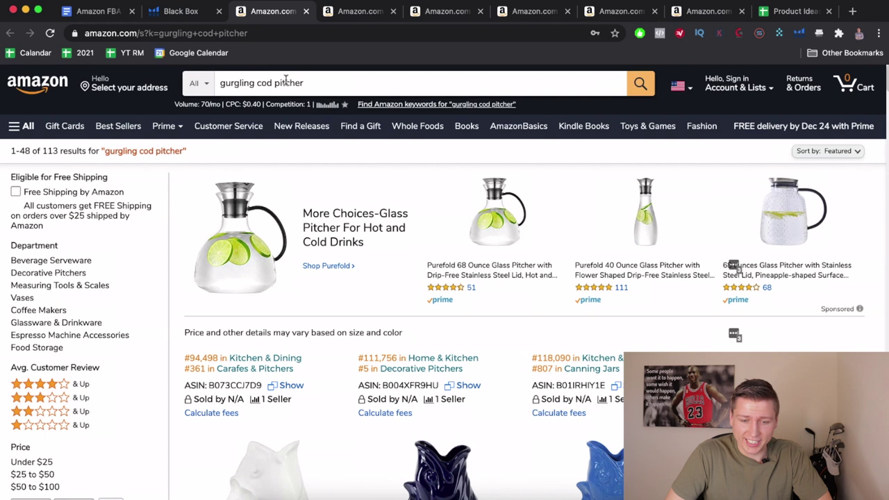
scroll(346, 286, "down", 3)
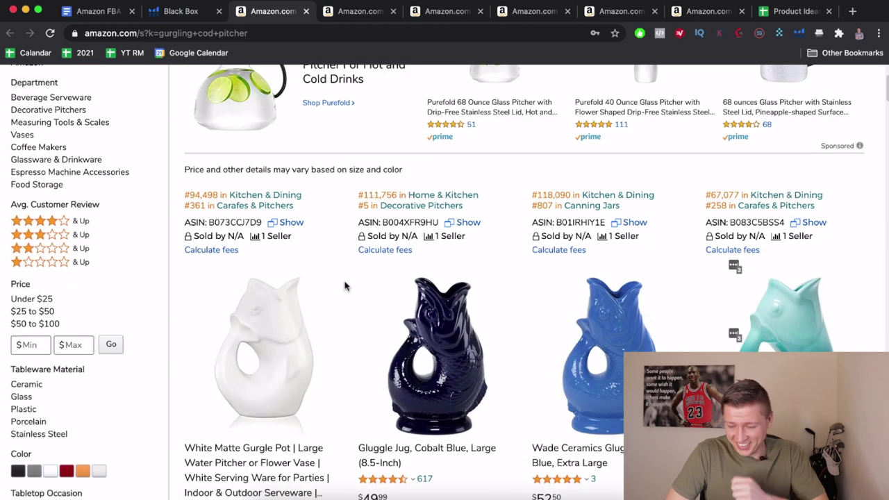
scroll(346, 286, "down", 3)
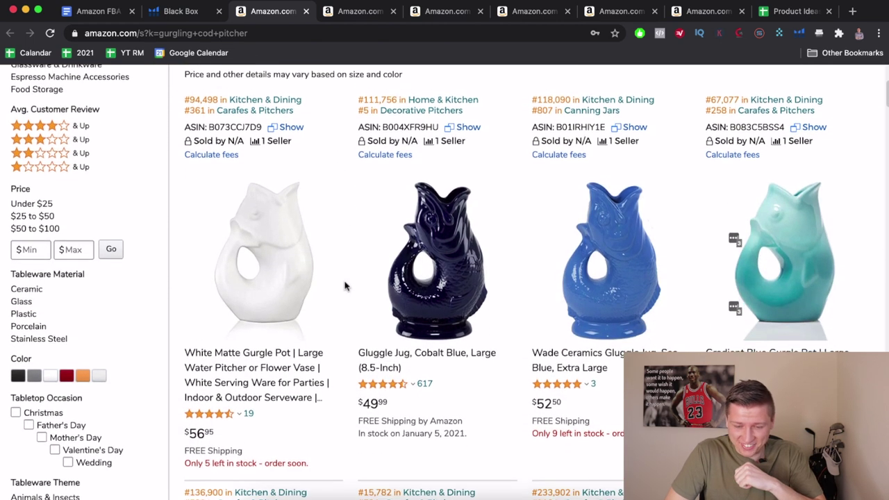
scroll(345, 286, "down", 3)
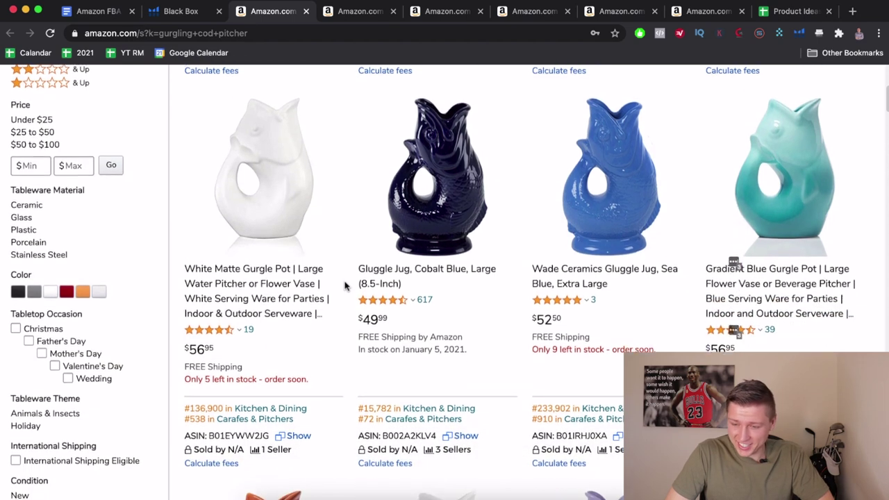
scroll(345, 285, "down", 2)
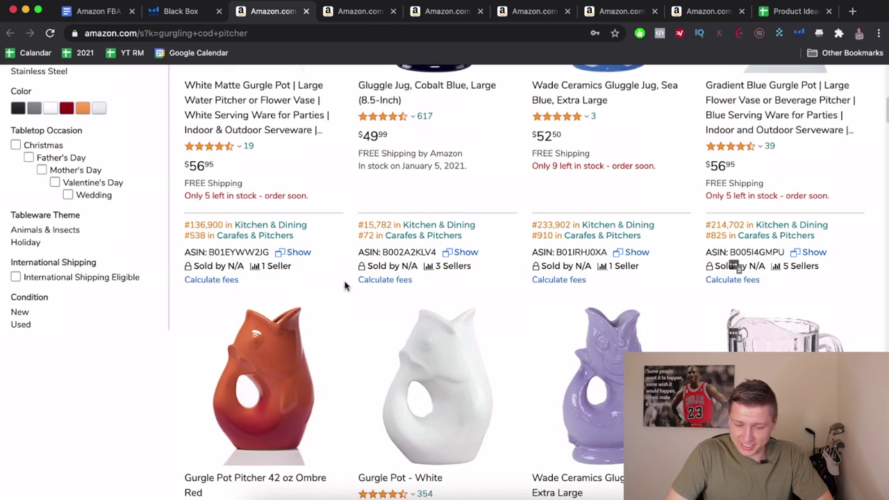
scroll(345, 285, "up", 7)
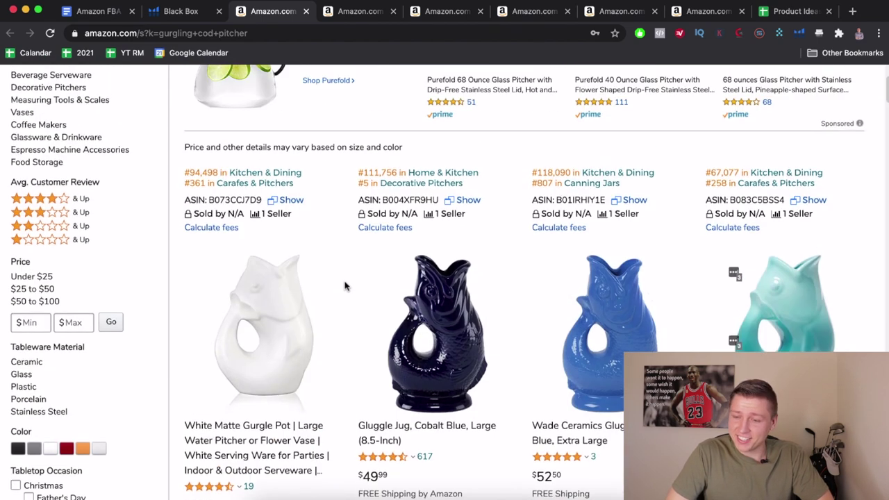
Run Helium 10 Xray on the gurgling cod pitcher results and examine search volume, prices, sales and revenue
left_click(799, 32)
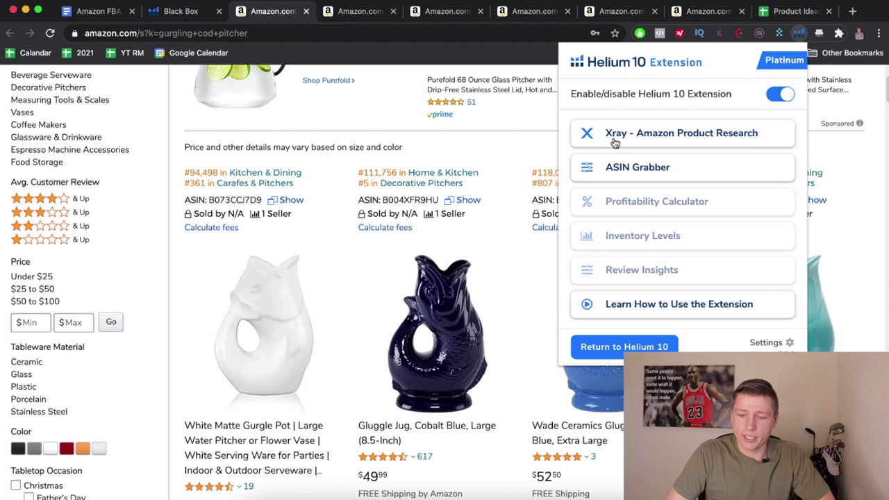
left_click(615, 138)
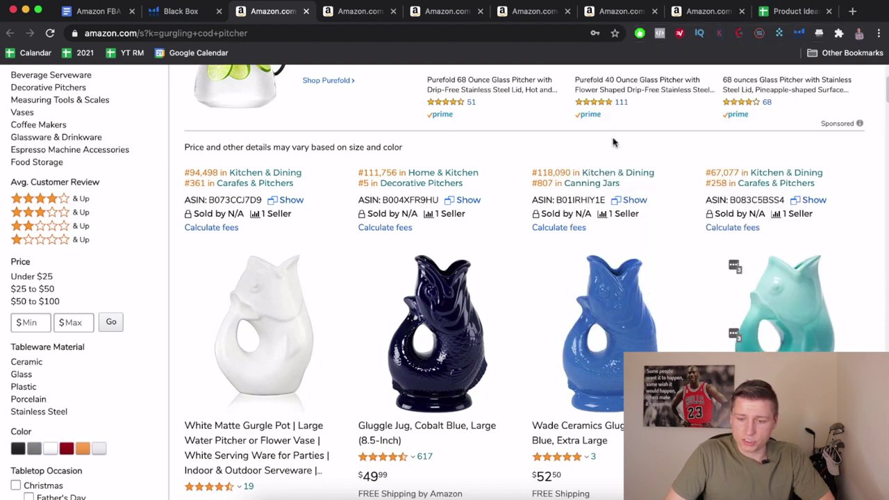
left_click_drag(373, 113, 448, 89)
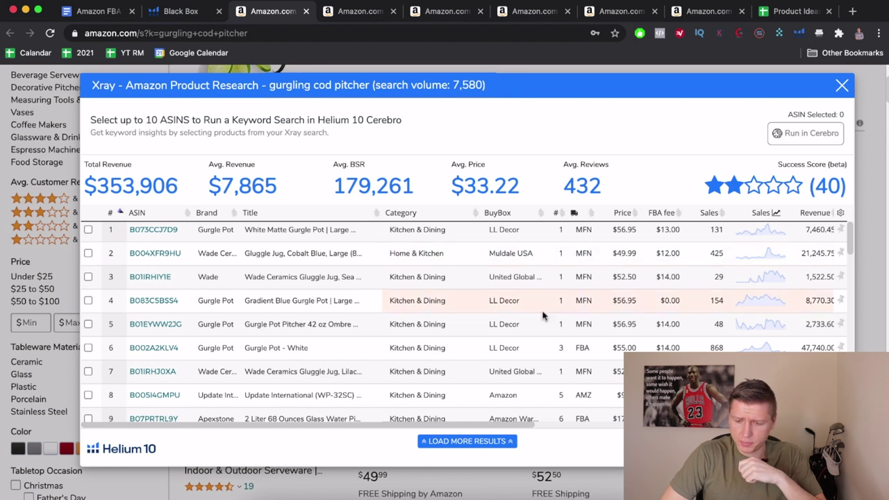
scroll(541, 313, "right", 2)
scroll(543, 316, "left", 2)
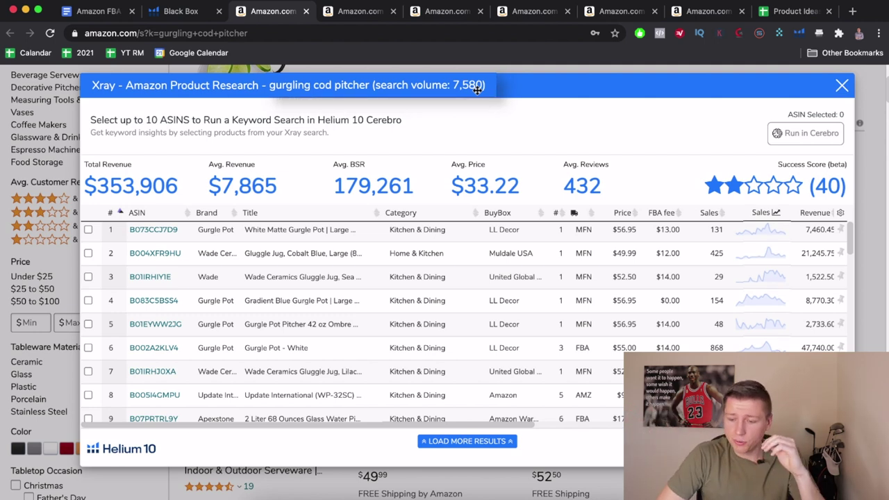
scroll(646, 276, "right", 2)
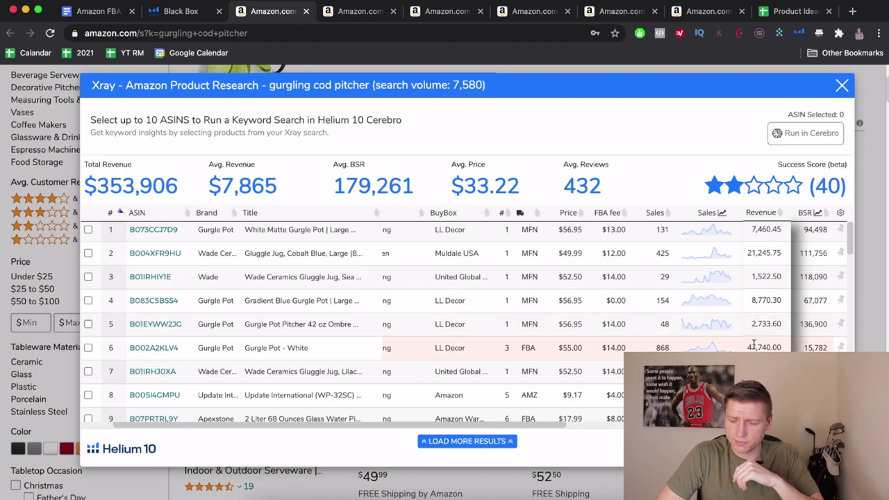
scroll(730, 312, "down", 1)
scroll(711, 292, "up", 1)
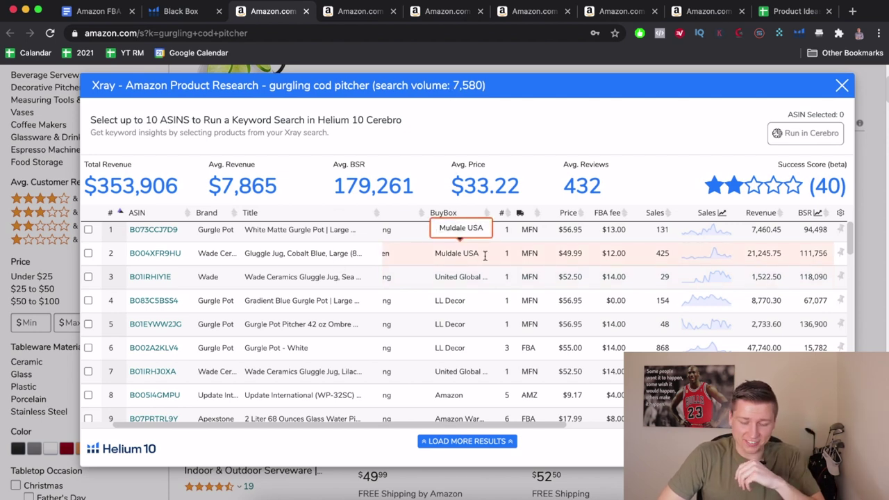
Preview the individual gurgling pitcher products in the Xray list to compare their reviews and prices
mouse_move(162, 235)
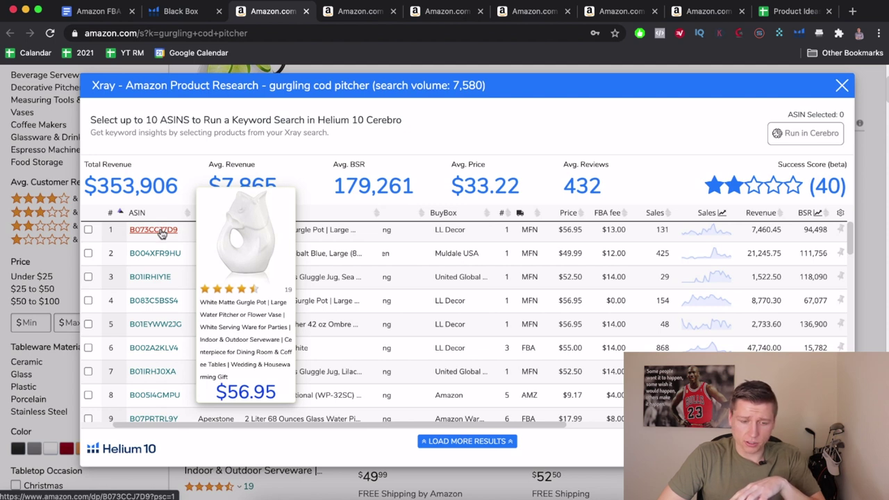
mouse_move(155, 257)
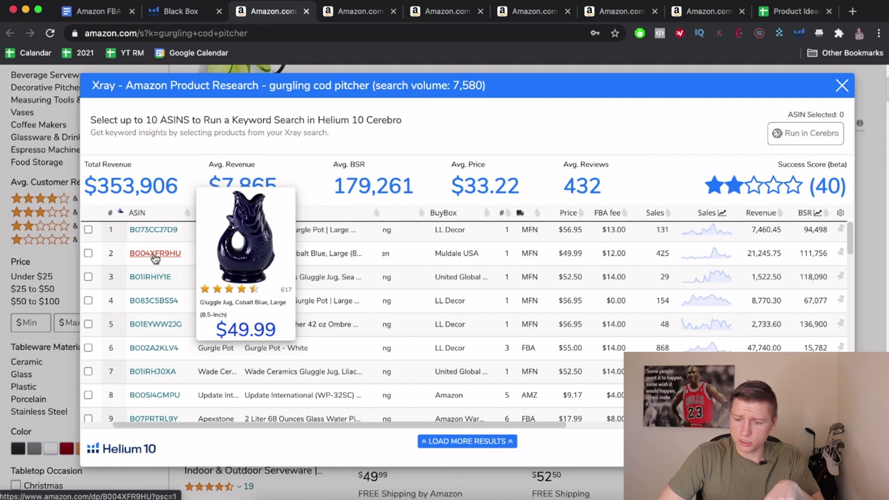
mouse_move(151, 279)
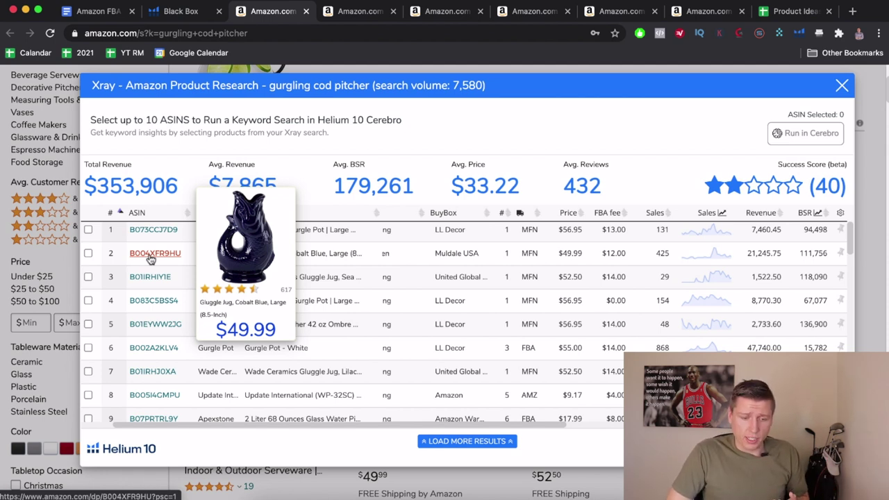
mouse_move(150, 303)
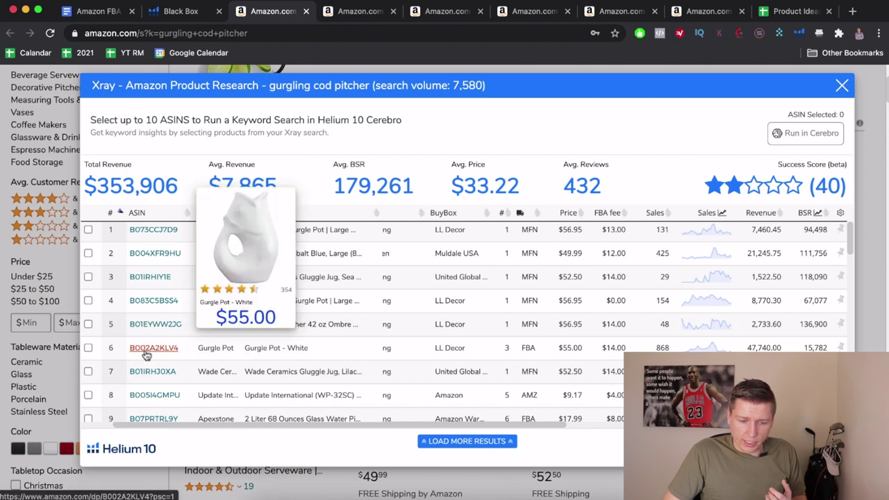
scroll(146, 357, "down", 1)
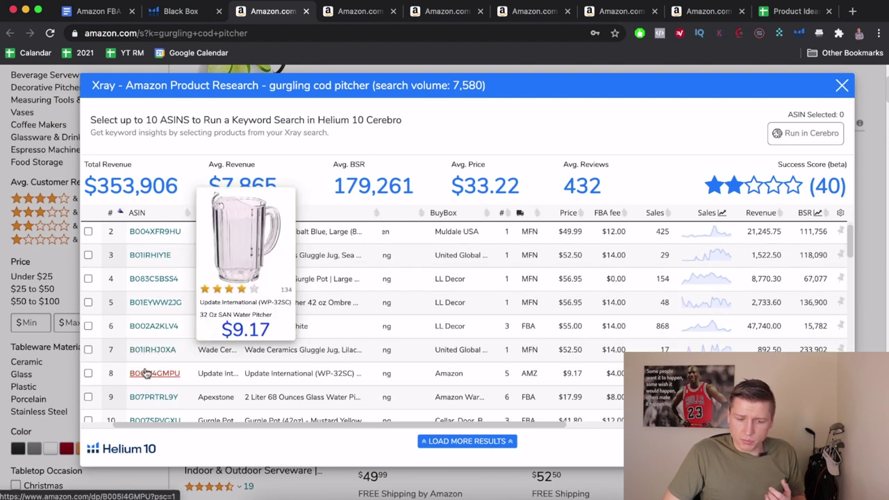
scroll(148, 371, "up", 1)
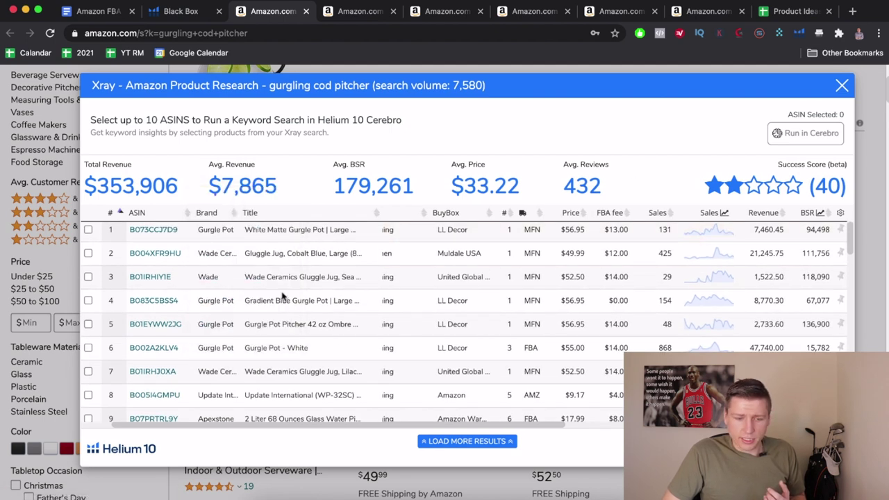
Open the Gluggle Jug, Cobalt Blue, Large listing from Xray and examine its photos, sizes, colors and specifications
left_click(150, 253)
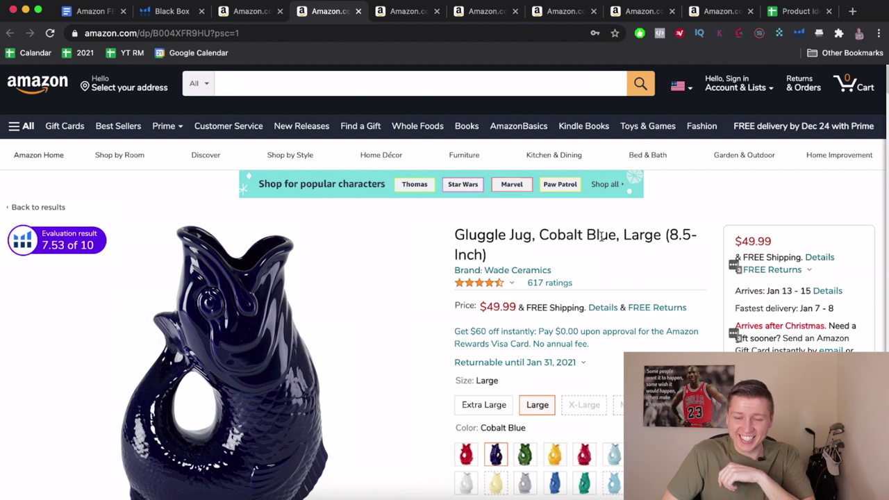
scroll(598, 300, "down", 3)
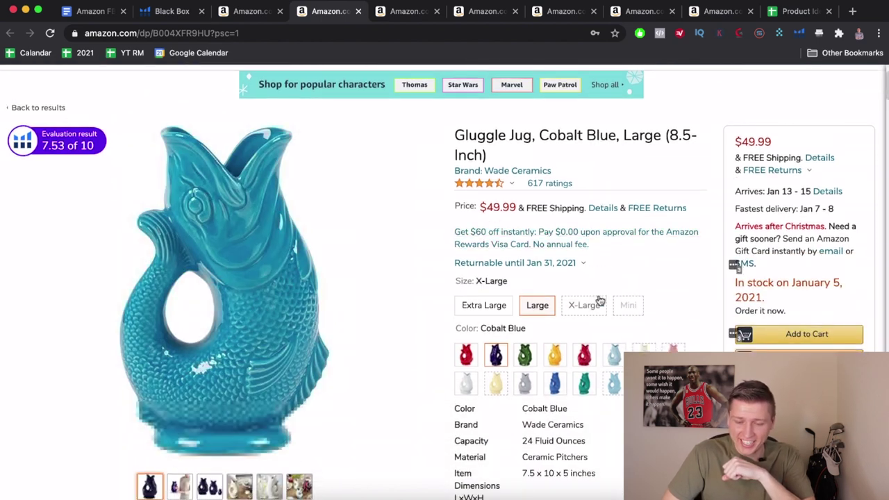
scroll(545, 407, "down", 1)
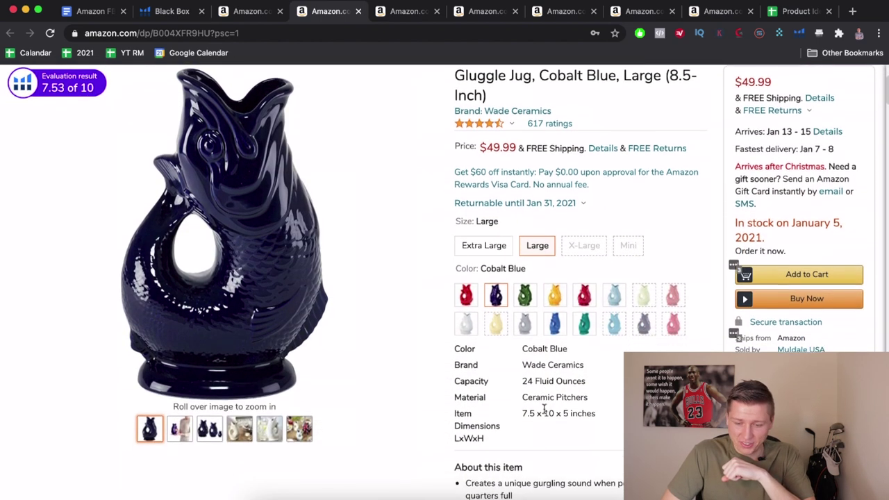
scroll(511, 367, "down", 1)
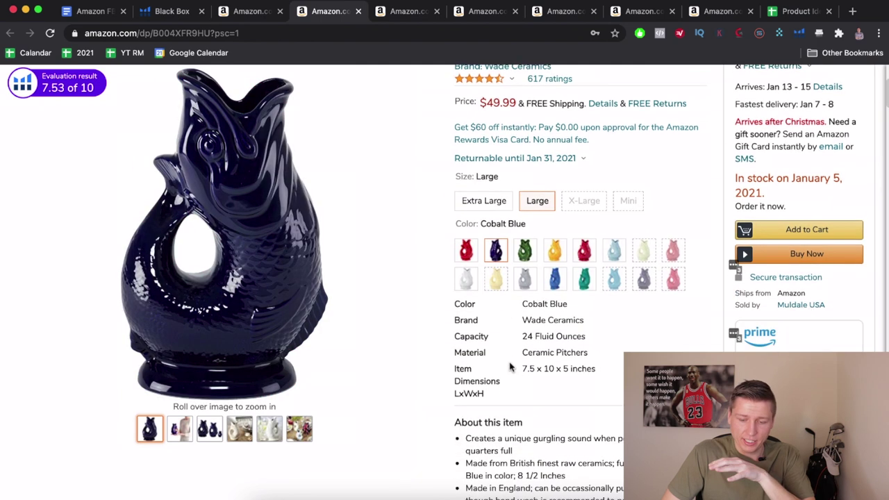
scroll(511, 367, "down", 3)
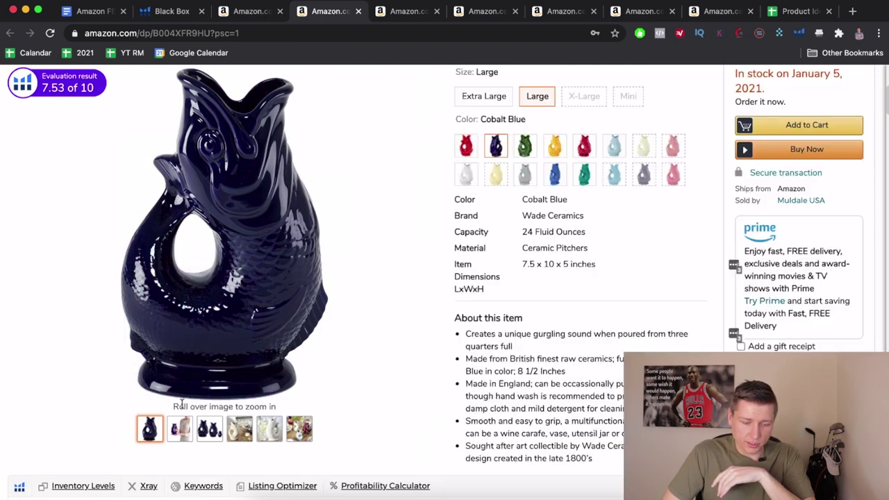
scroll(195, 431, "up", 1)
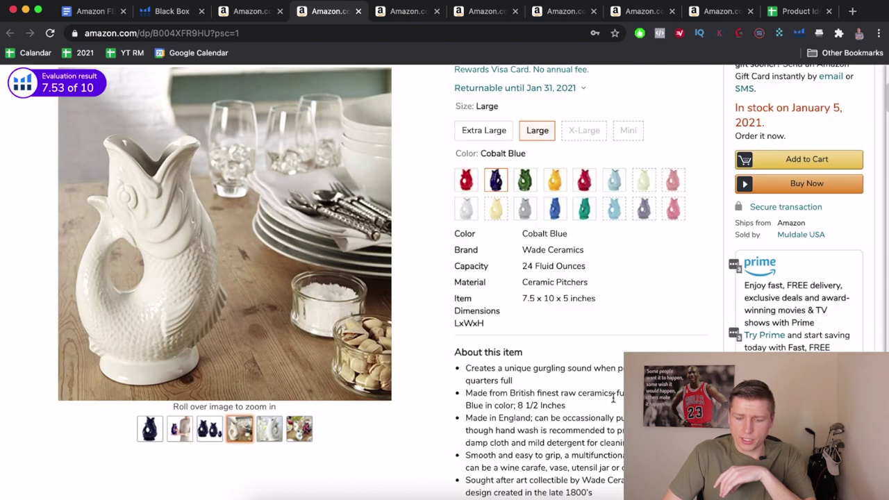
Read the Gluggle Jug's item description, highlighting the bullet about its unique gurgling sound
scroll(606, 369, "down", 1)
scroll(607, 369, "down", 2)
scroll(606, 363, "up", 2)
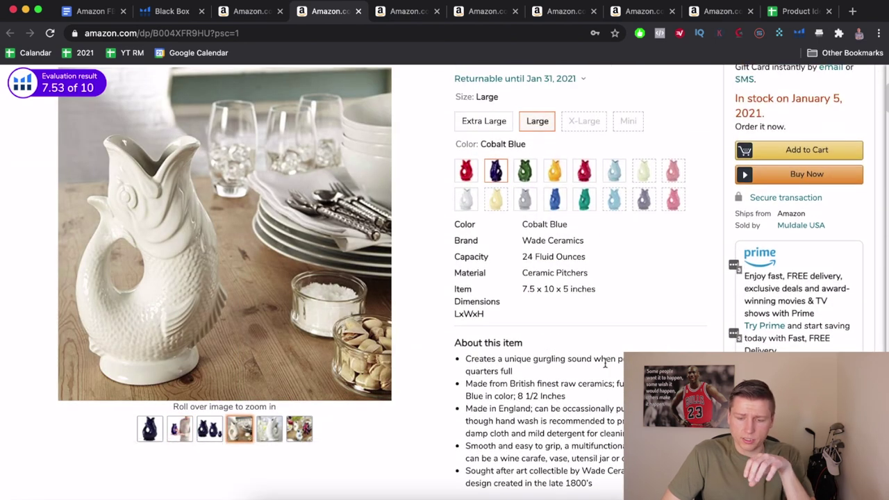
scroll(606, 368, "down", 1)
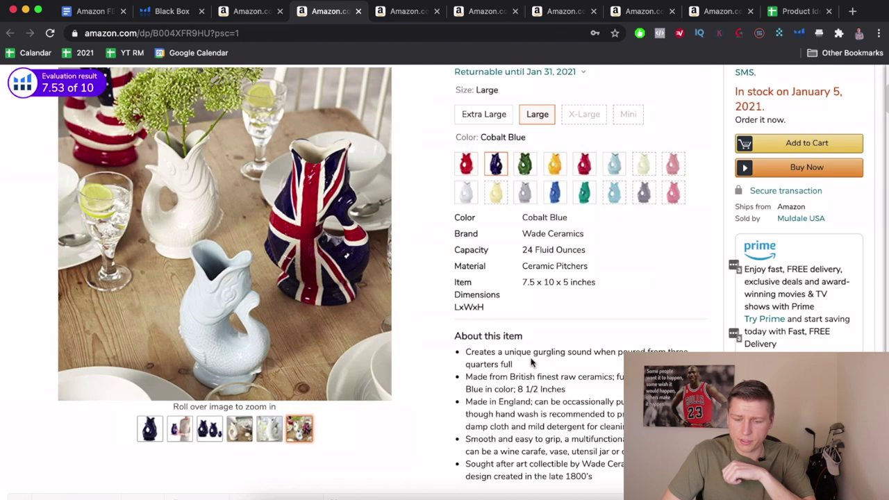
scroll(532, 359, "down", 3)
triple_click(509, 282)
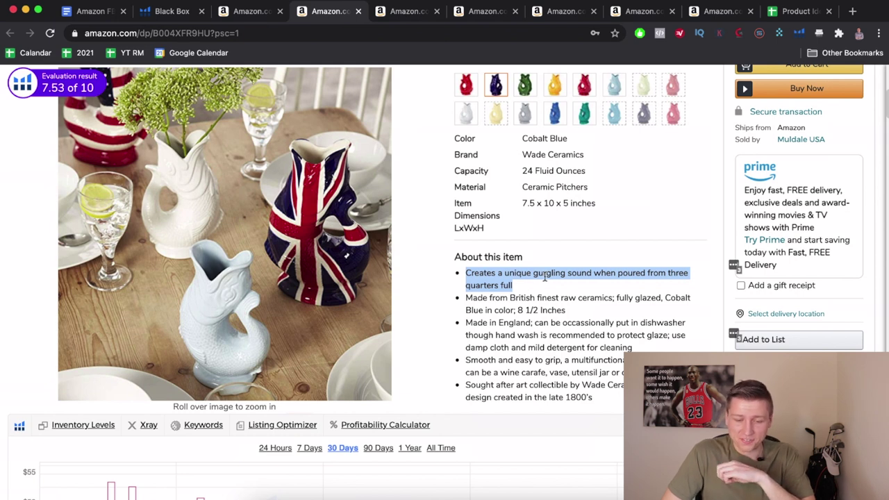
scroll(529, 310, "down", 2)
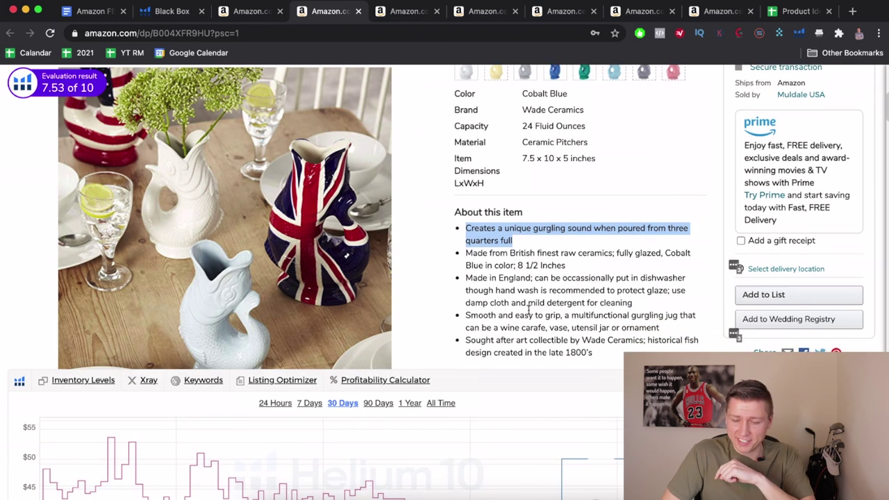
scroll(529, 310, "down", 1)
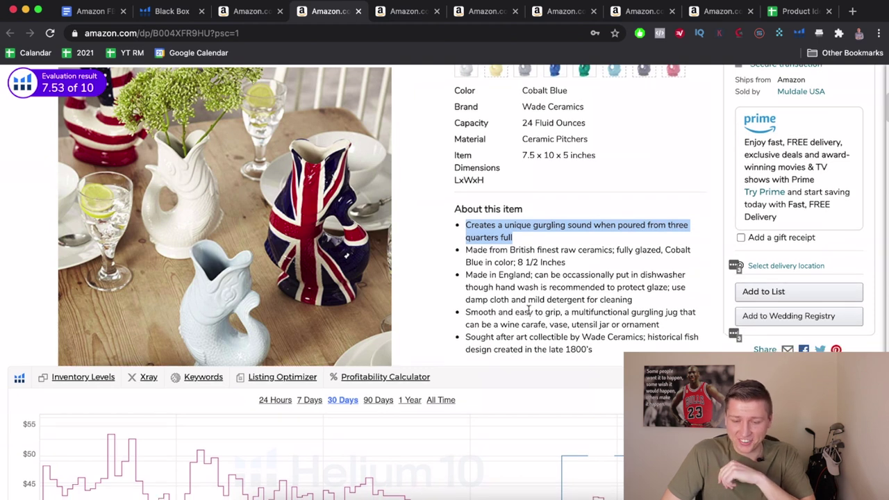
Read all the "About this item" bullets of the Gluggle Jug listing, highlighting the whole list
scroll(529, 312, "down", 1)
scroll(599, 280, "down", 3)
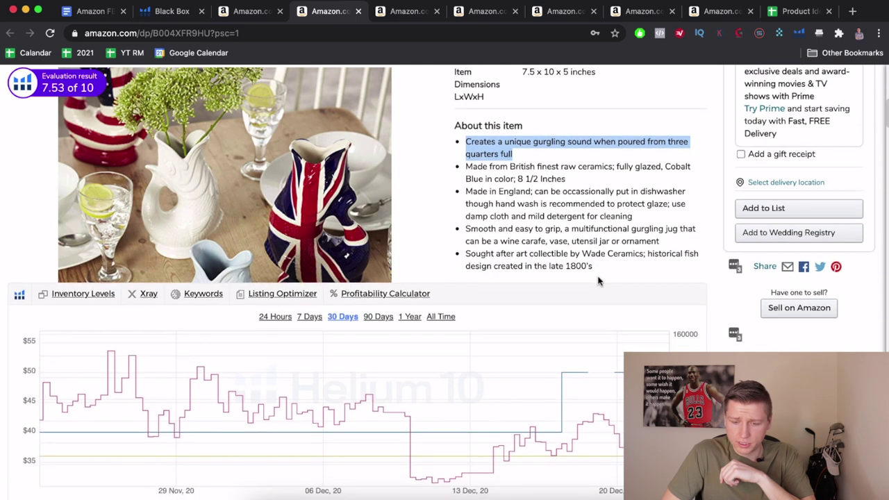
scroll(599, 280, "down", 2)
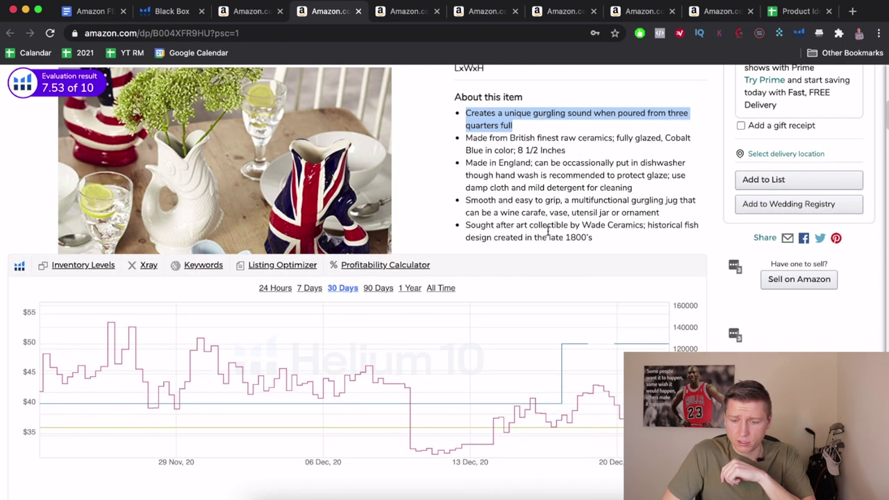
left_click_drag(628, 237, 465, 113)
scroll(486, 179, "down", 1)
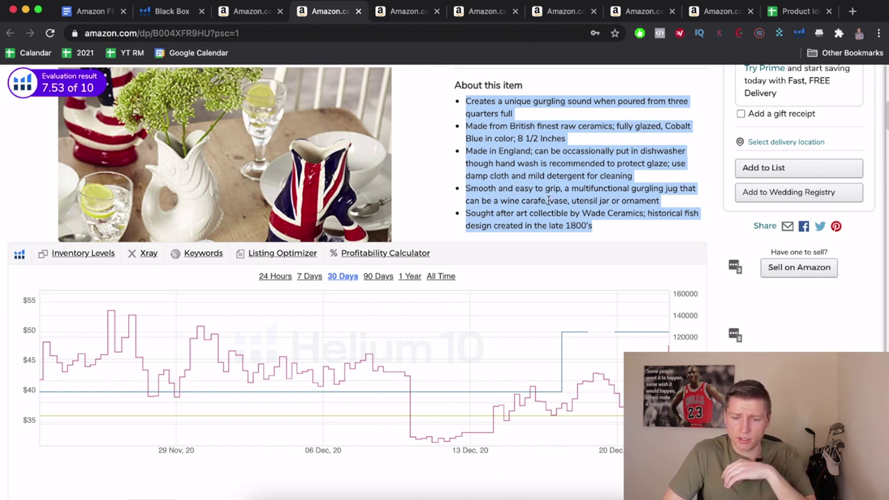
scroll(548, 200, "down", 2)
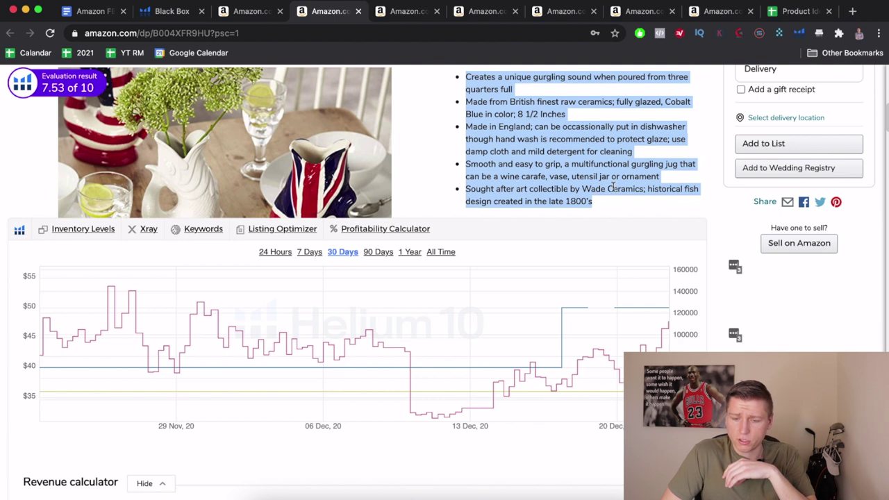
Show the Gluggle Jug's Helium 10 price and sales rank chart for All Time and examine it with the revenue calculator
scroll(614, 186, "down", 3)
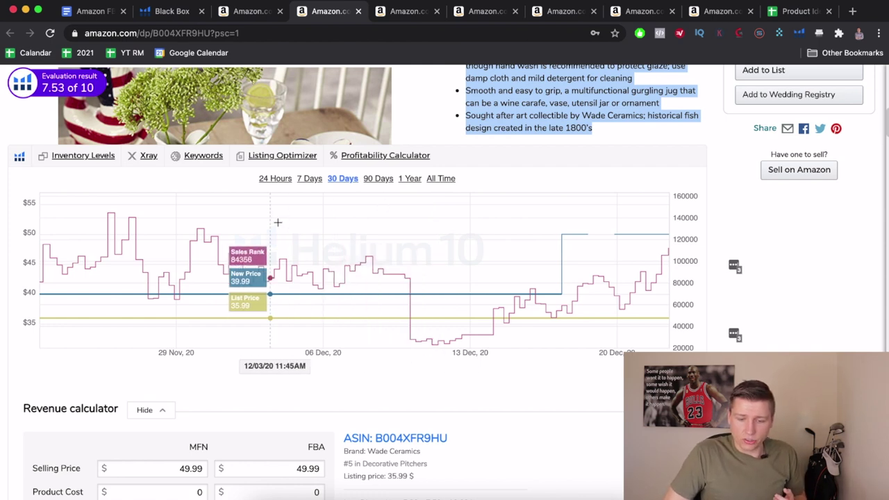
left_click(439, 179)
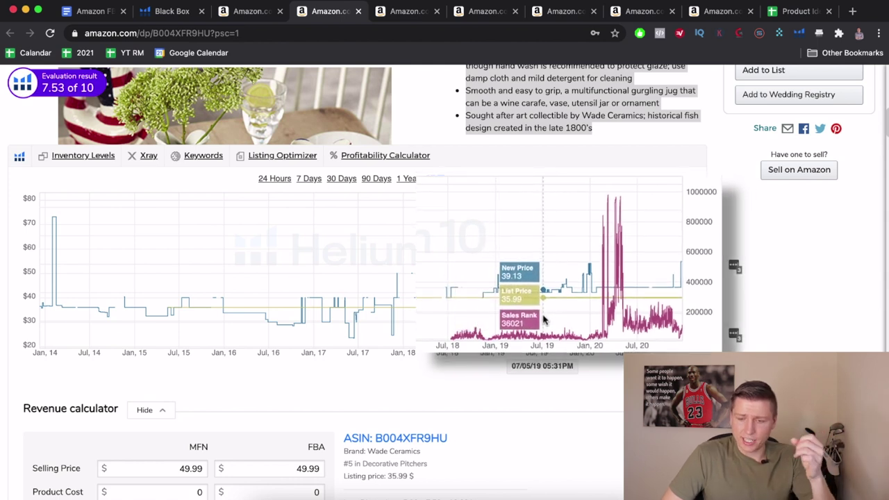
scroll(541, 326, "up", 3)
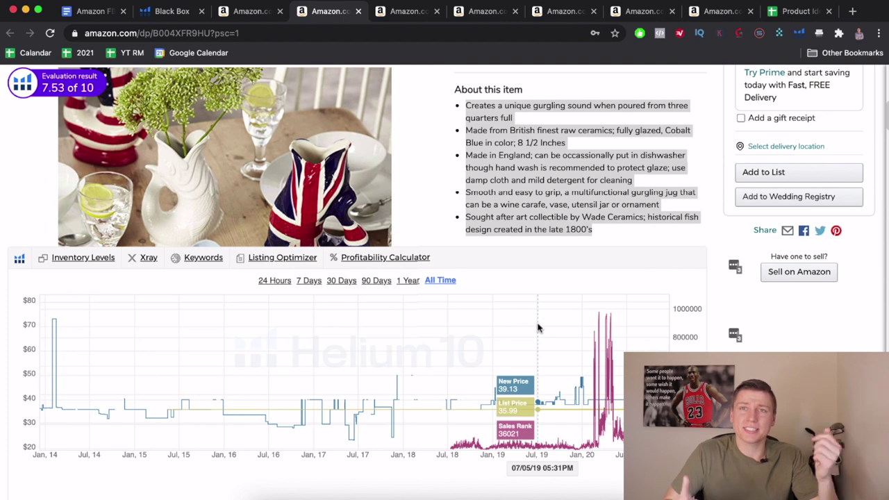
scroll(528, 278, "down", 3)
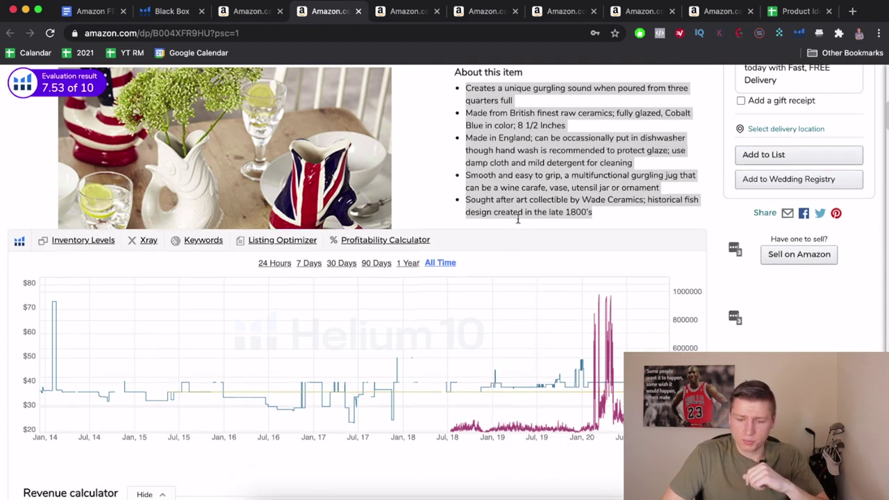
scroll(518, 223, "down", 2)
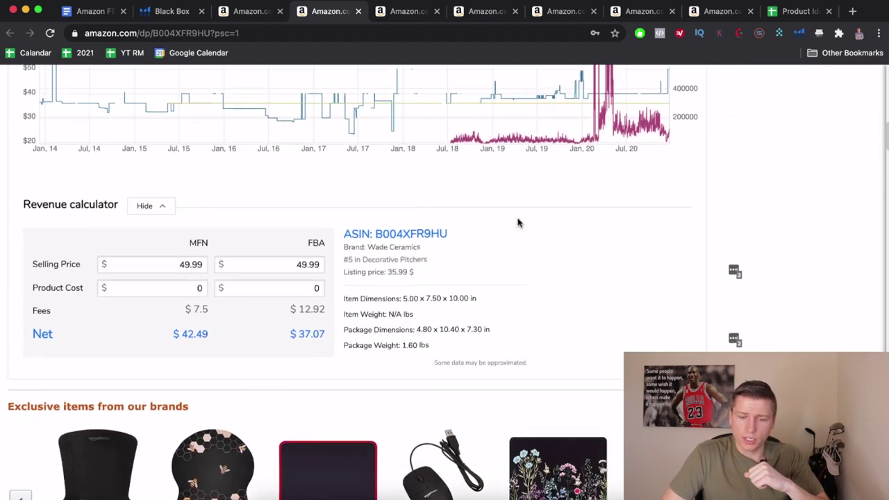
scroll(518, 222, "up", 2)
Read the Gluggle Jug's product description, highlighting its text, and look through the product information table
scroll(517, 222, "down", 10)
scroll(518, 222, "down", 6)
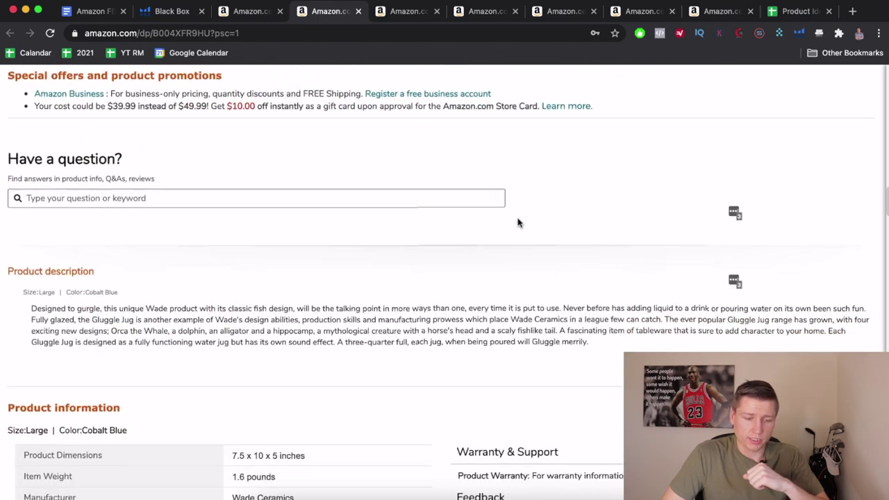
left_click_drag(28, 264, 628, 304)
scroll(629, 303, "down", 3)
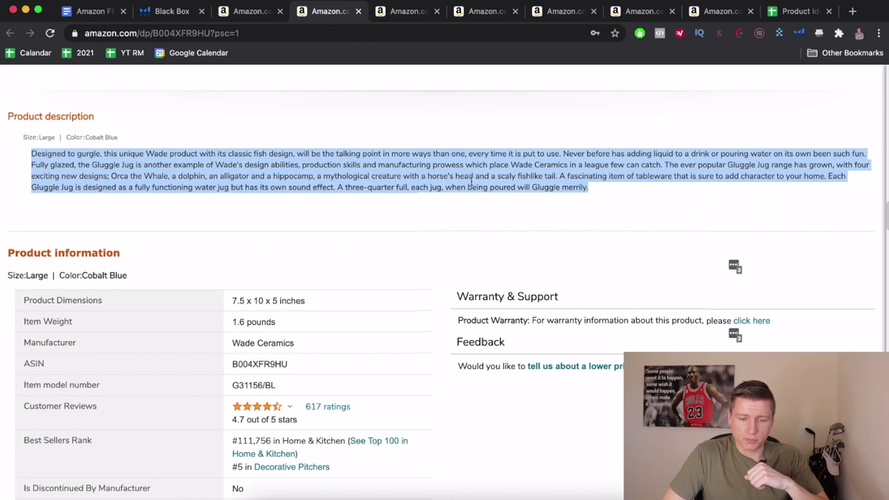
scroll(427, 168, "down", 10)
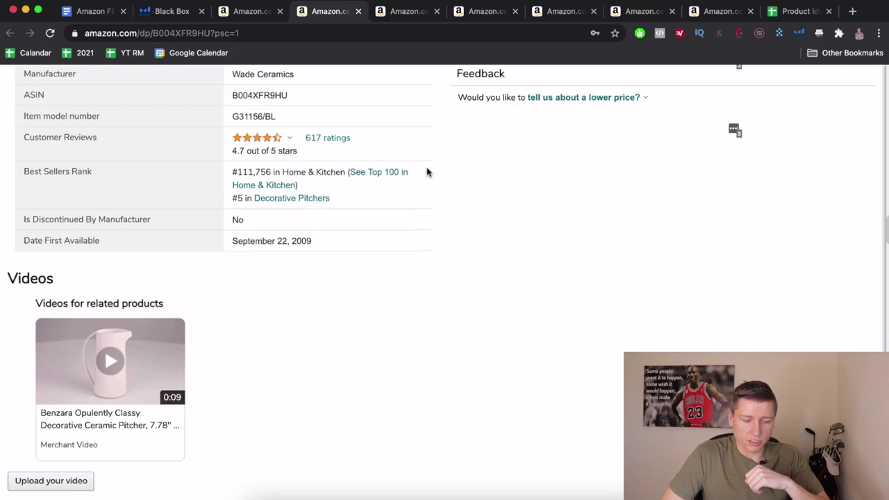
Examine the Gluggle Jug's customer questions and answers and its customer reviews, including the ratings breakdown
scroll(427, 172, "down", 11)
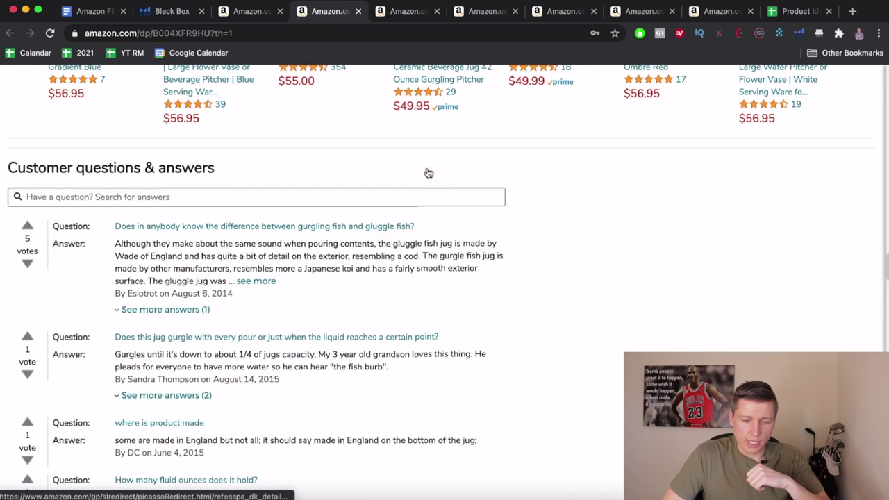
scroll(235, 301, "down", 5)
scroll(353, 195, "up", 4)
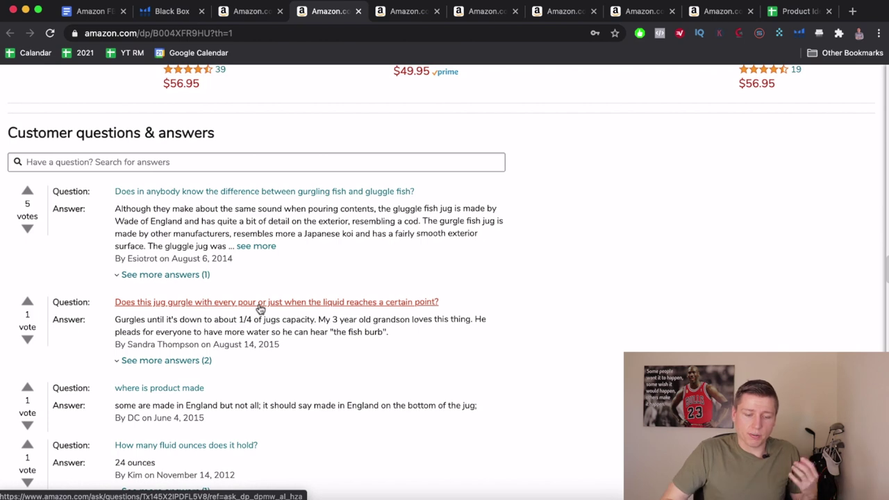
scroll(258, 278, "down", 10)
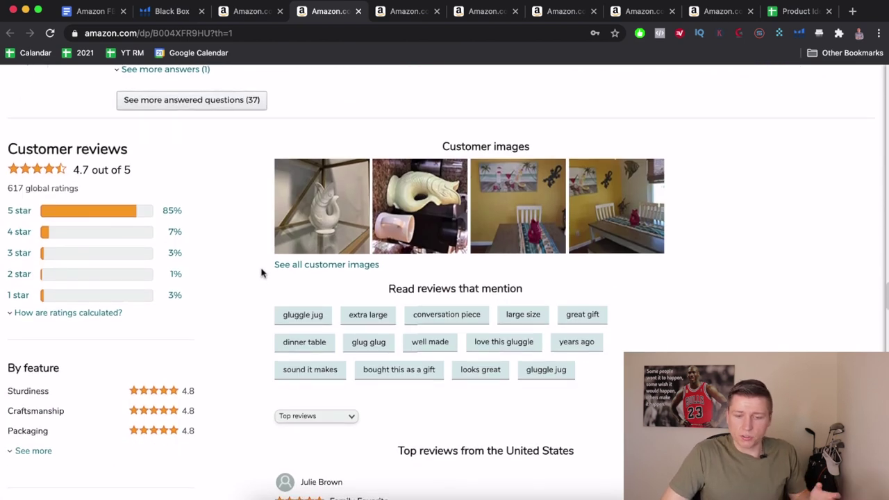
scroll(236, 223, "up", 20)
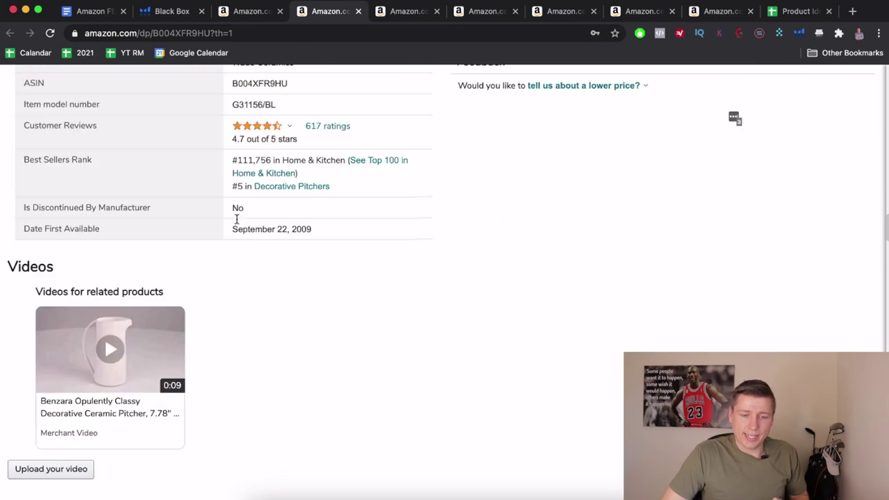
scroll(236, 224, "up", 3)
scroll(236, 218, "down", 3)
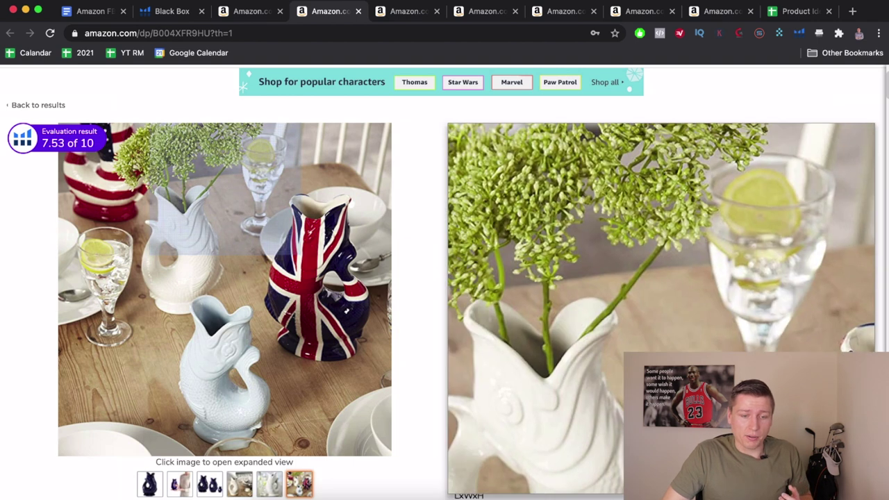
Copy the Gluggle Jug listing's web address into cell A1 of the Product Ideas spreadsheet in Google Sheets
left_click(130, 36)
key("super+c")
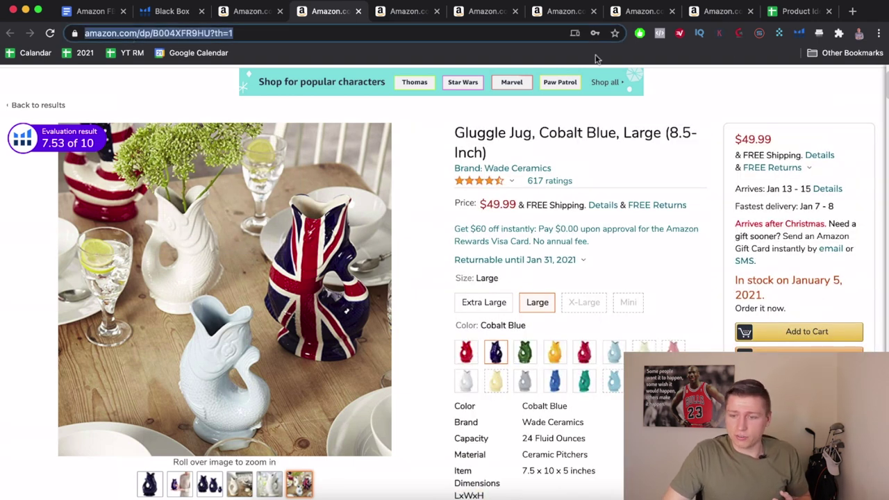
left_click(806, 14)
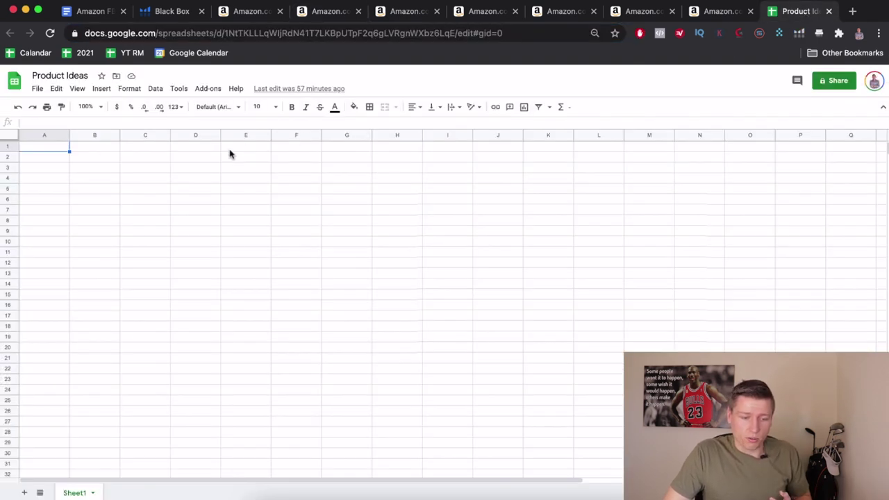
key("super+v")
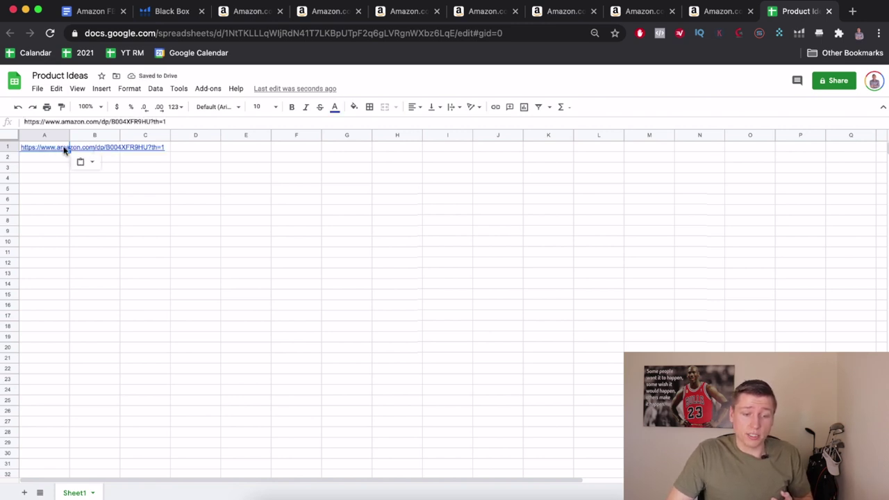
Copy the search term "gurgling cod pitcher" from the Amazon results page into cell B1 of the Product Ideas spreadsheet
left_click(91, 147)
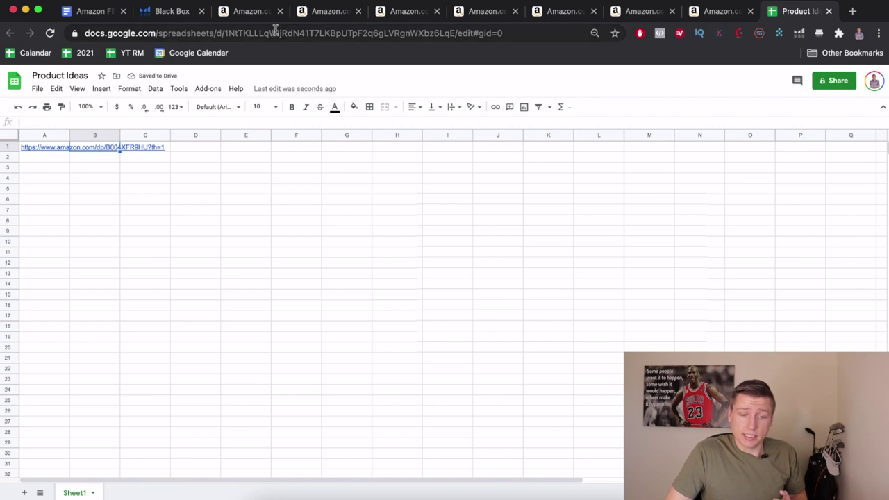
left_click(170, 11)
left_click(250, 11)
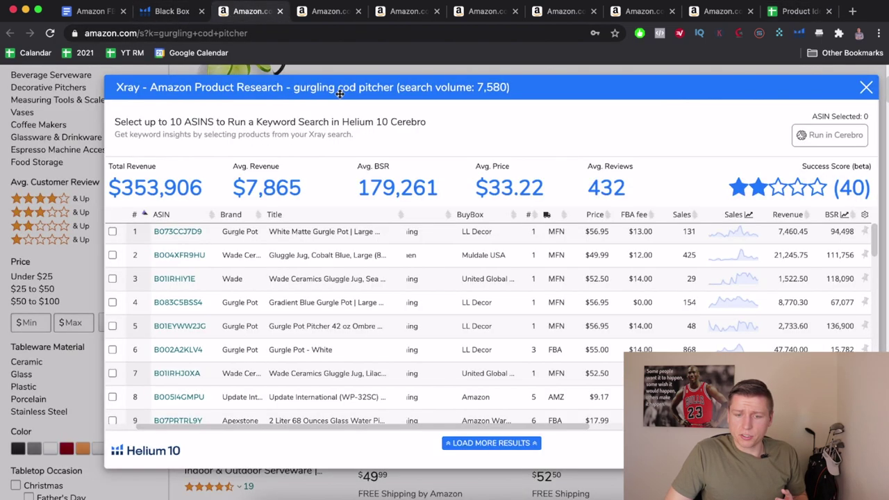
left_click(866, 88)
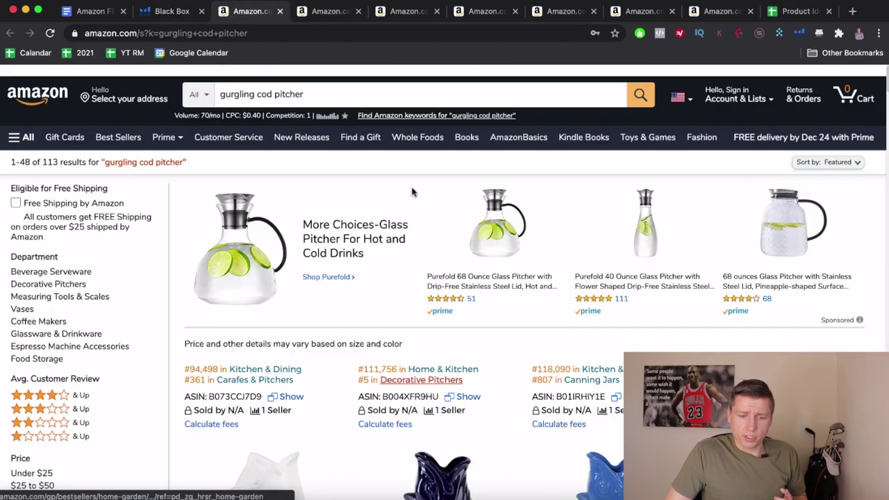
left_click(230, 78)
key("super+c")
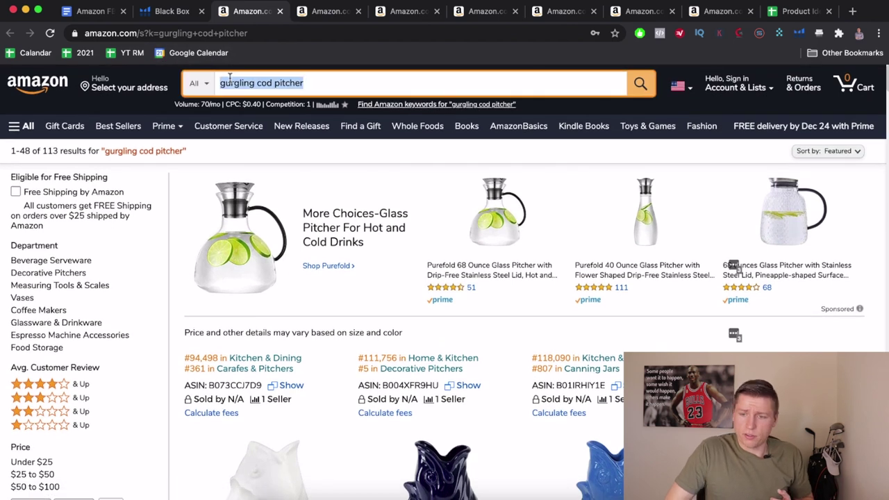
left_click(792, 10)
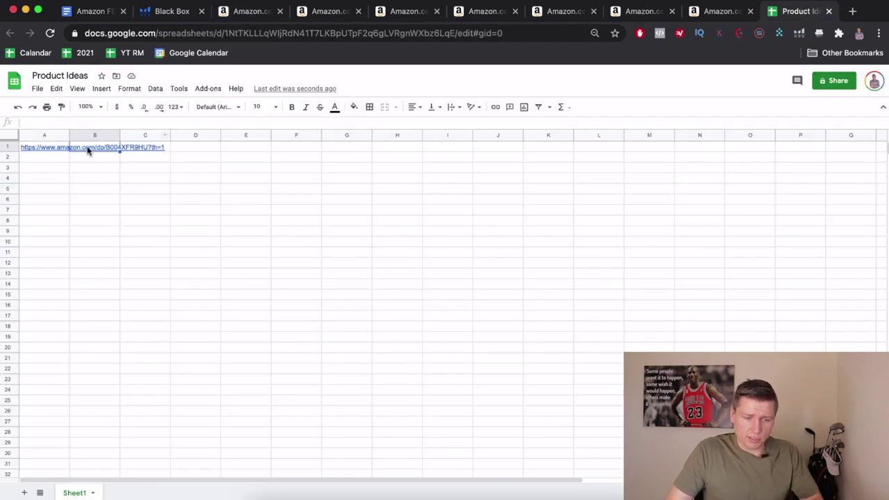
key("super+v")
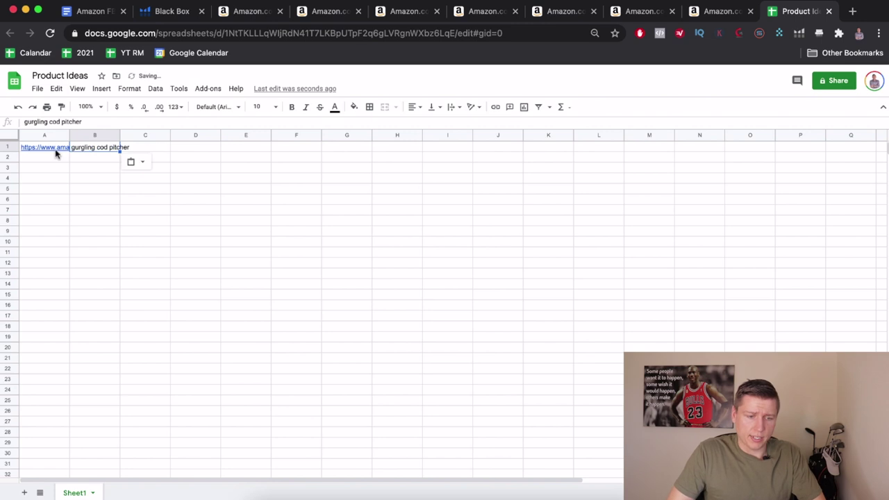
Insert a header row above the data with "Product Link" in A1 and "Product Keyword" in B1, and widen column B to fit
right_click(10, 149)
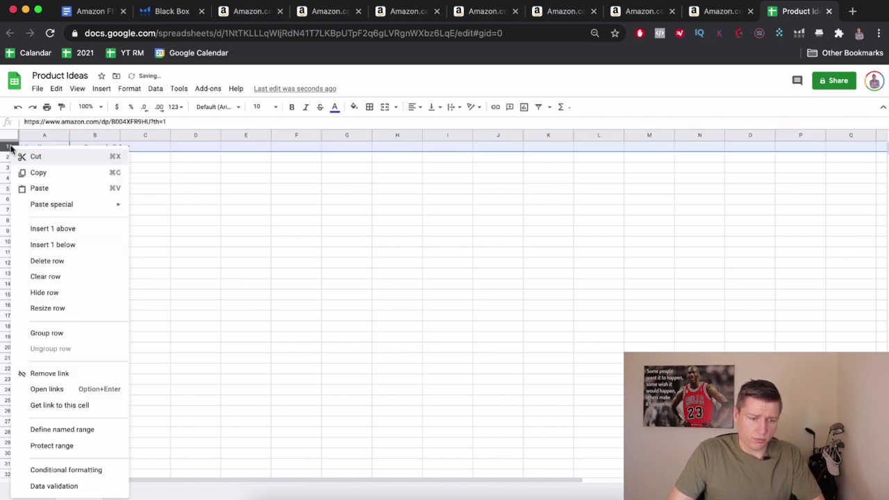
left_click(32, 229)
left_click(37, 148)
type("P")
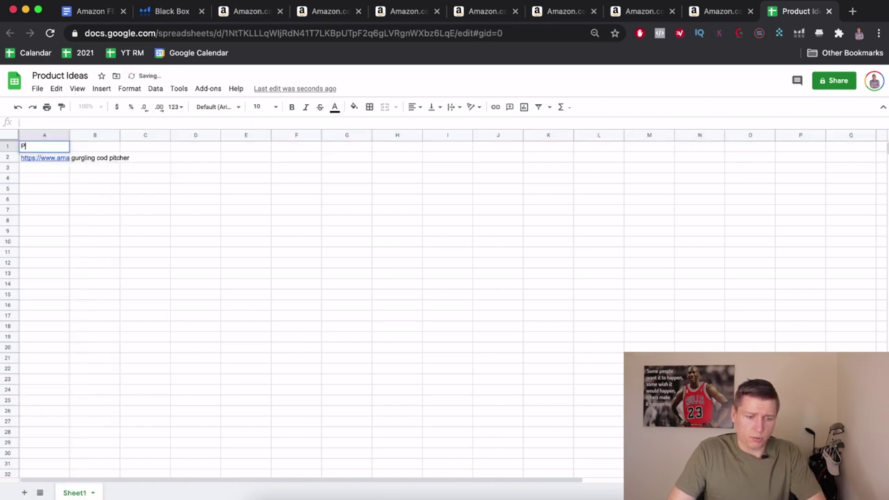
type("roduct Link")
key("Tab")
type("Product Keyword")
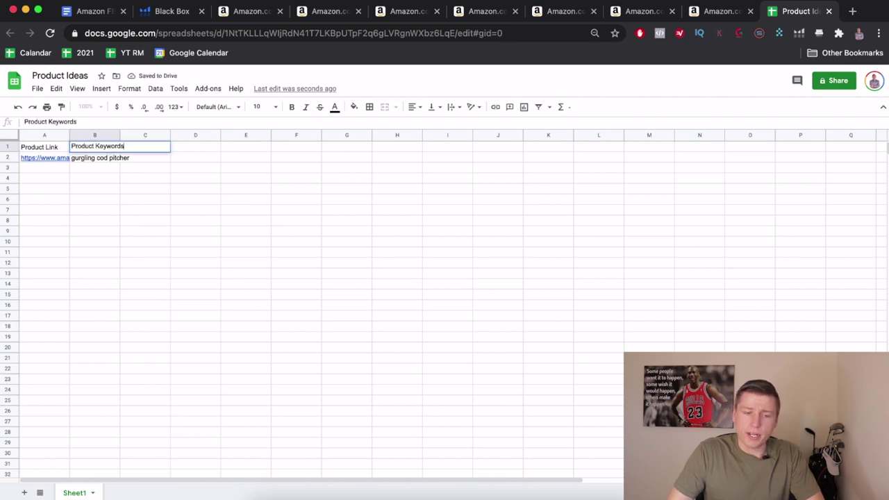
left_click(221, 198)
left_click_drag(119, 135, 149, 135)
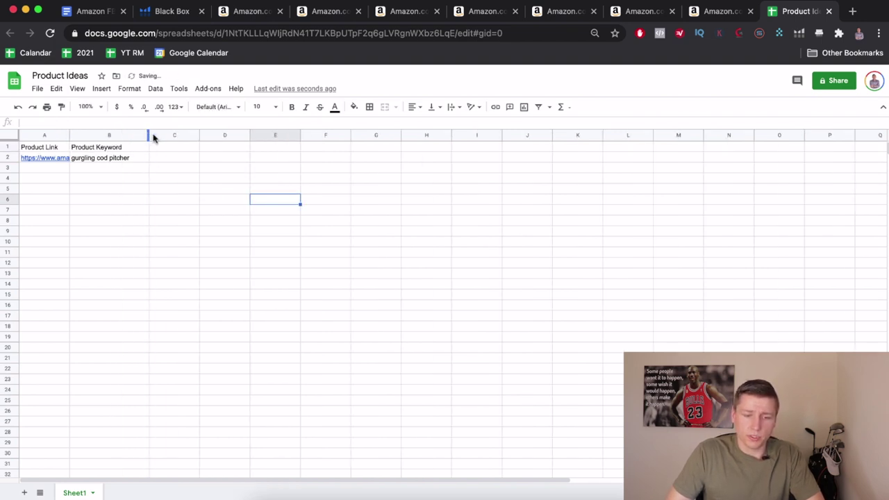
Add the header "Sale Volume" in C1 and enter 1-21k beneath it for the gurgling cod pitcher
left_click(178, 148)
type("Sale Volume")
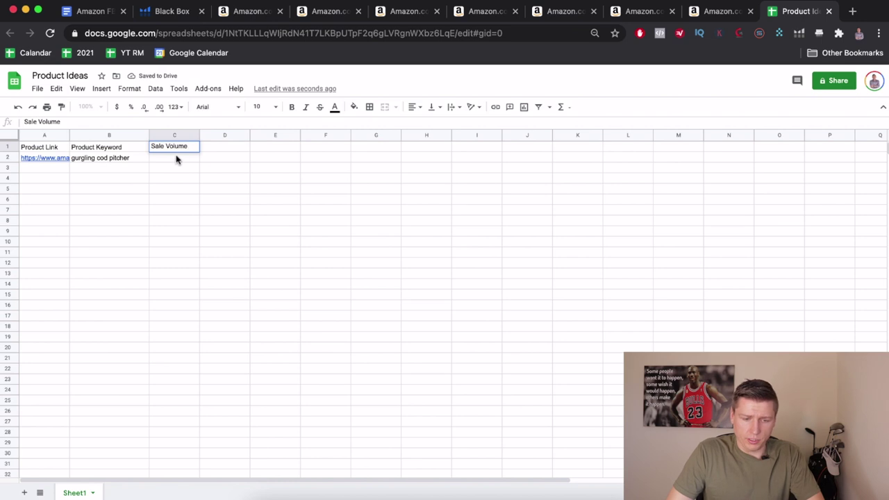
left_click(177, 158)
type("1-21k")
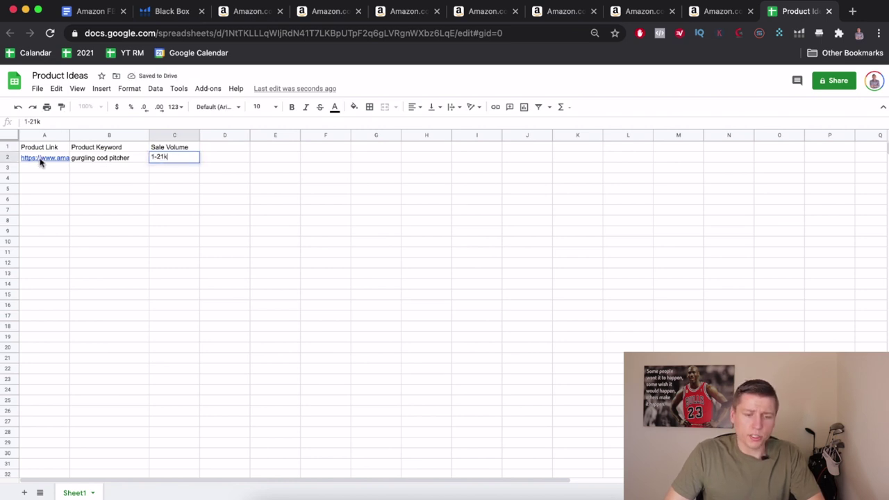
Add the header "Keyword Volume" in D1 and select the cell beneath it
left_click(225, 147)
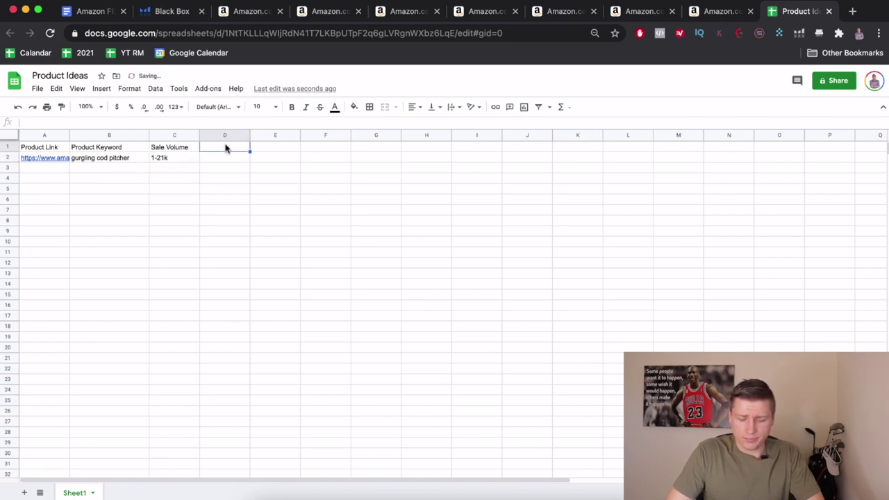
type("Keyword Voume")
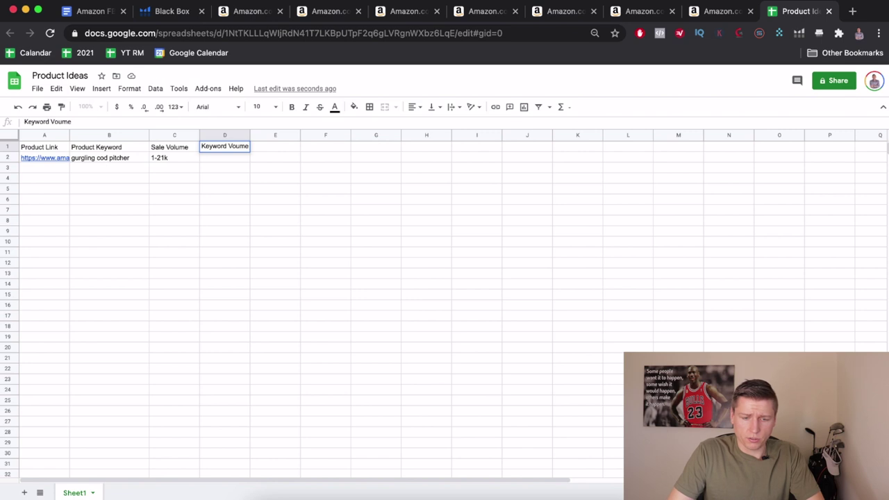
key("BackSpace")
key("BackSpace")
key("BackSpace")
type("lume")
left_click(226, 158)
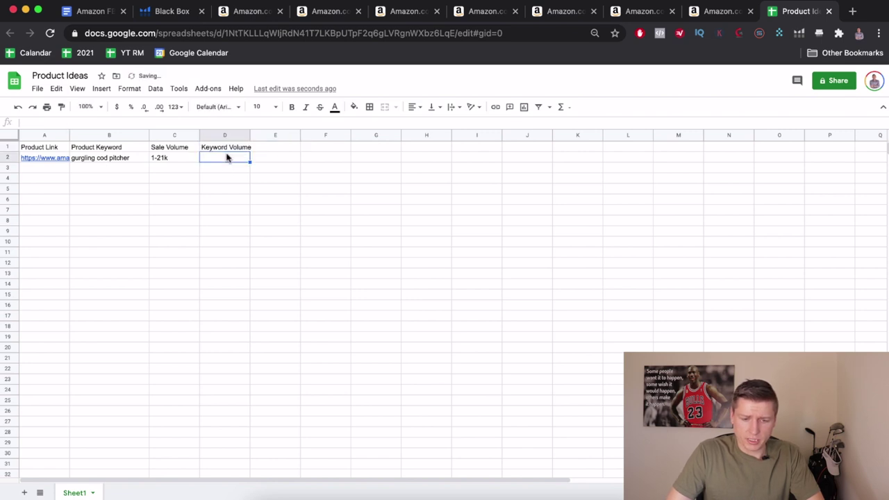
Enter 7800 as the keyword volume for the gurgling cod pitcher and widen the Keyword Volume column to fit its header
type("7800")
left_click(262, 171)
left_click_drag(250, 135, 261, 137)
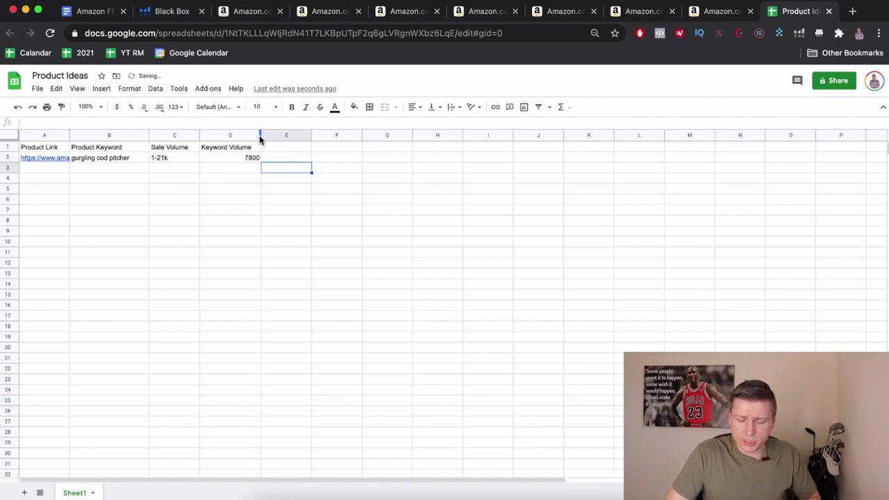
left_click(285, 158)
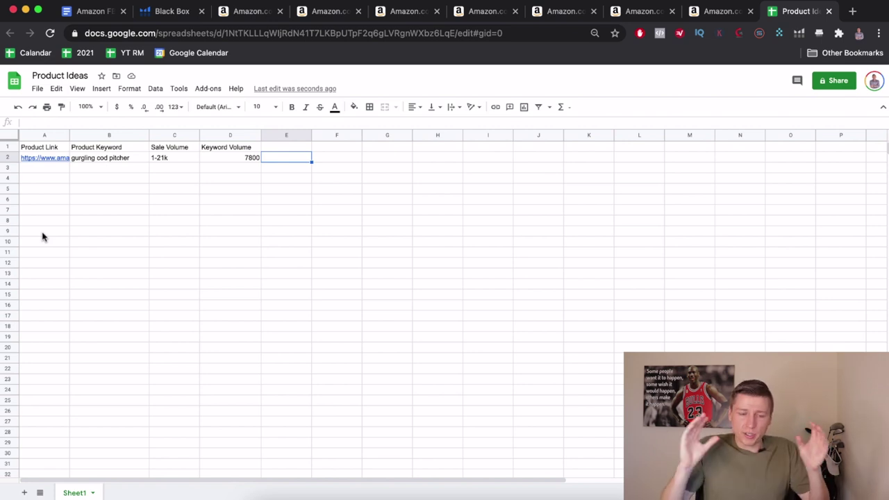
Return to the gurgling cod pitcher results on Amazon for a last look, and close finished results pages until the lawyer mug search shows
left_click(255, 11)
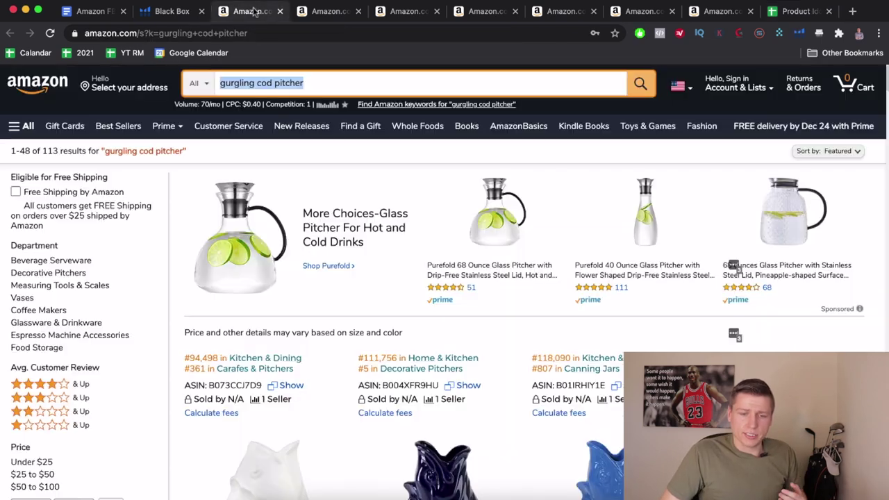
scroll(359, 294, "down", 5)
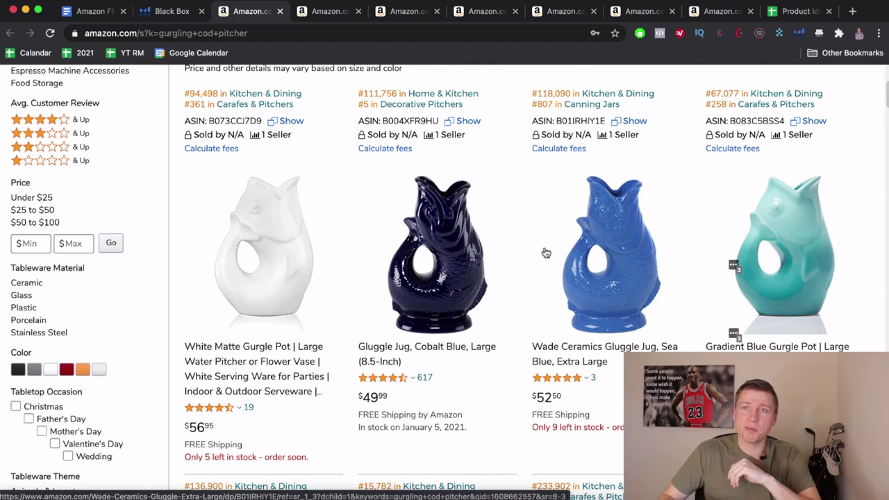
scroll(546, 253, "up", 5)
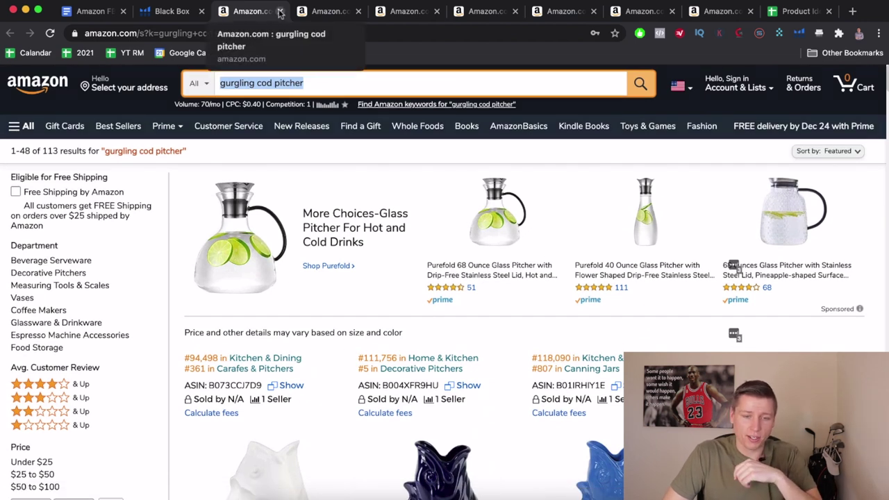
left_click(280, 12)
left_click(280, 12)
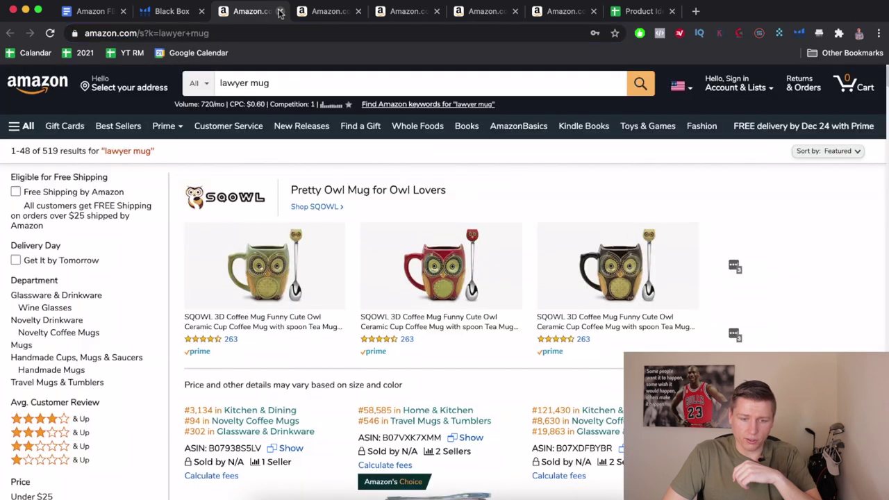
Examine the lawyer mug search results, comparing the designs, prices, review counts and sales ranks of the listings
scroll(364, 179, "down", 5)
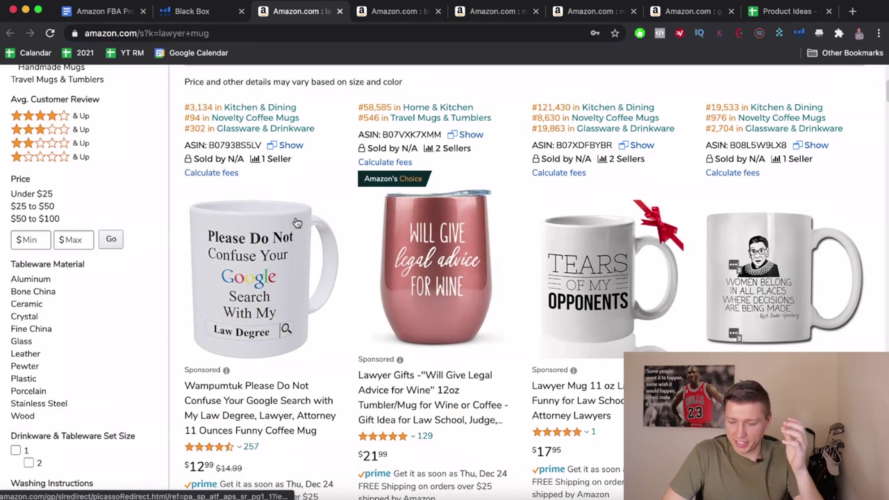
scroll(297, 222, "down", 5)
scroll(297, 222, "down", 3)
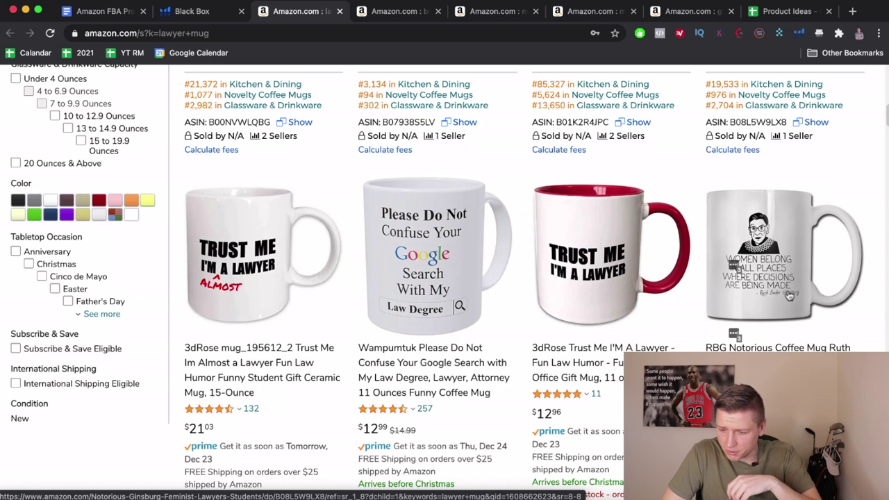
scroll(785, 302, "down", 2)
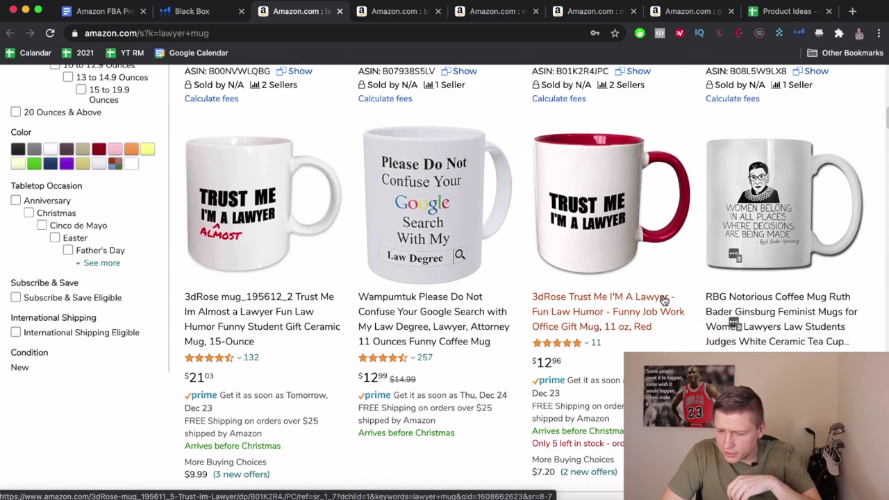
scroll(520, 274, "down", 10)
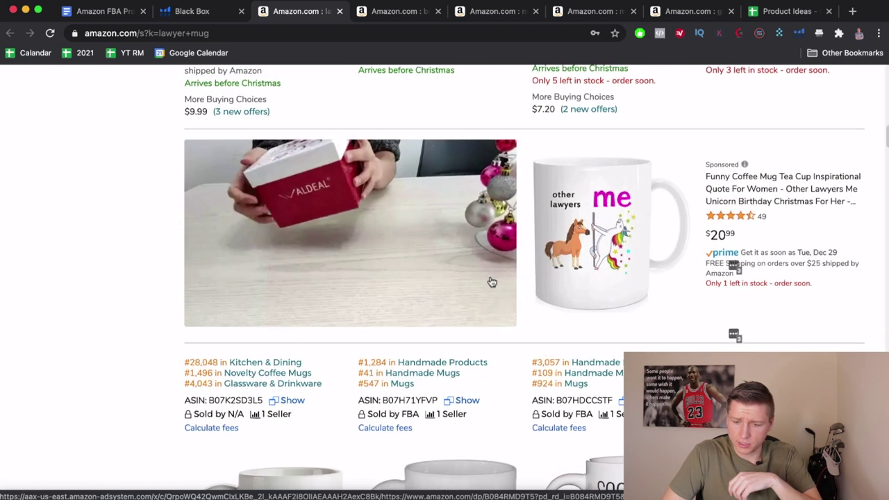
scroll(492, 281, "down", 1)
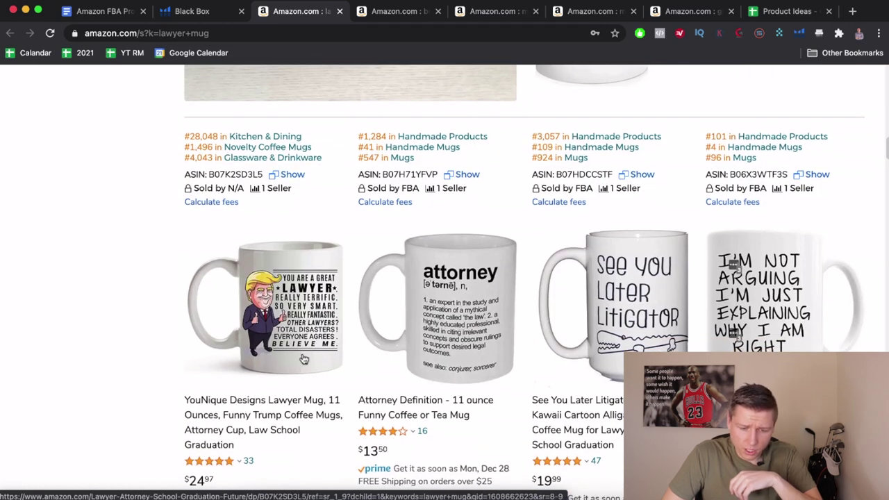
scroll(303, 358, "down", 2)
scroll(304, 358, "down", 1)
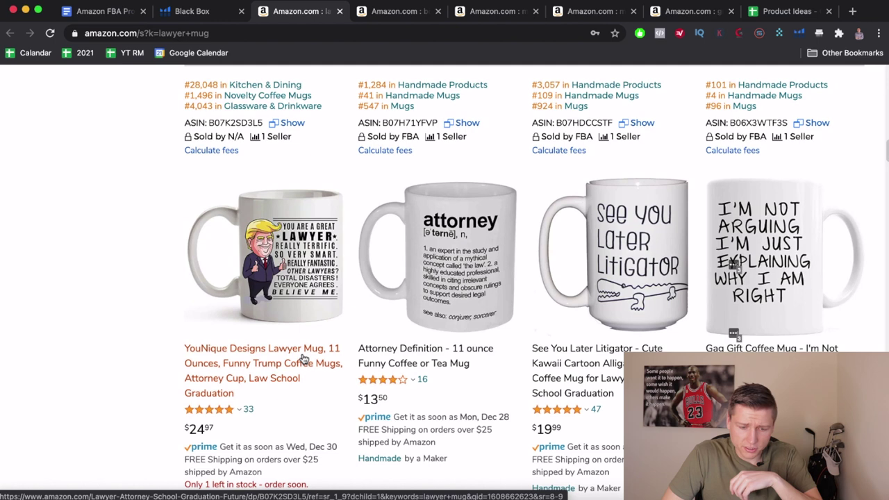
scroll(303, 358, "down", 3)
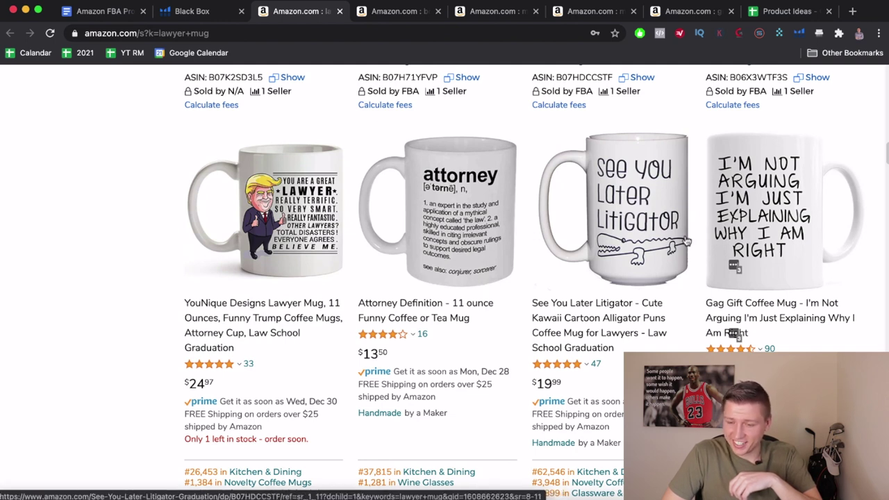
scroll(673, 274, "up", 15)
scroll(673, 275, "down", 5)
scroll(611, 247, "up", 8)
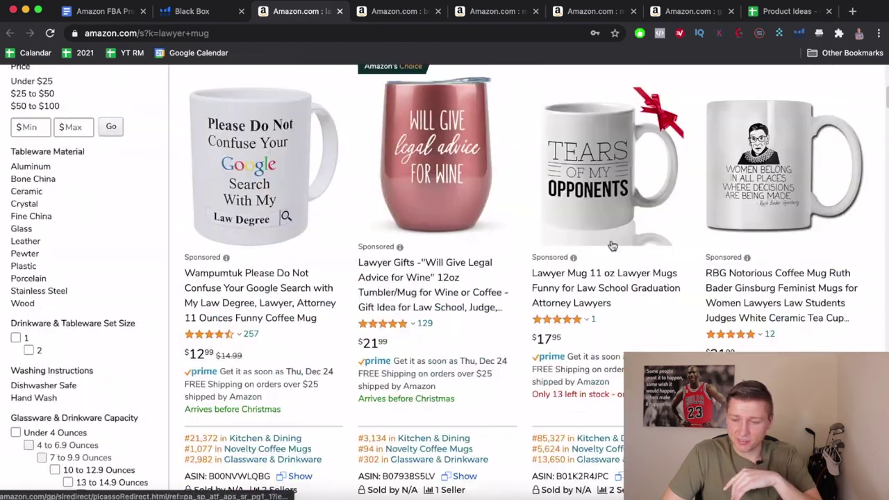
Run Helium 10 Xray on the lawyer mug results and examine the listings' sales and revenue alongside their product previews
left_click(799, 33)
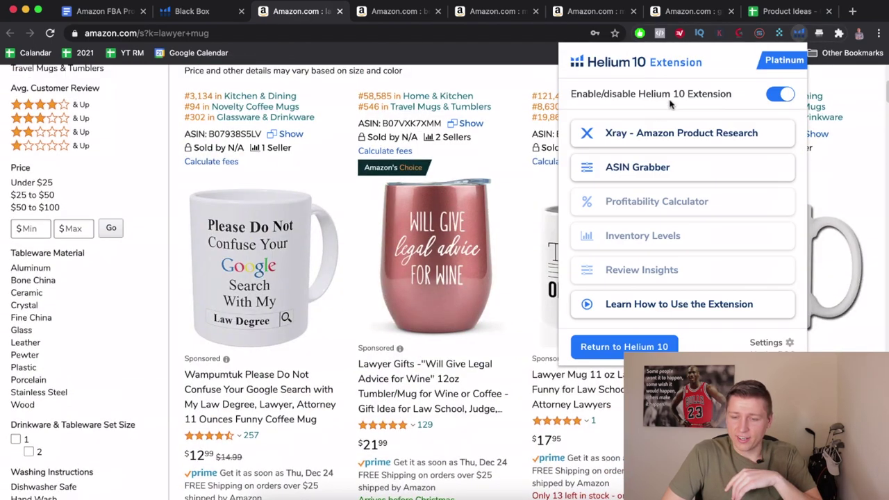
left_click(639, 134)
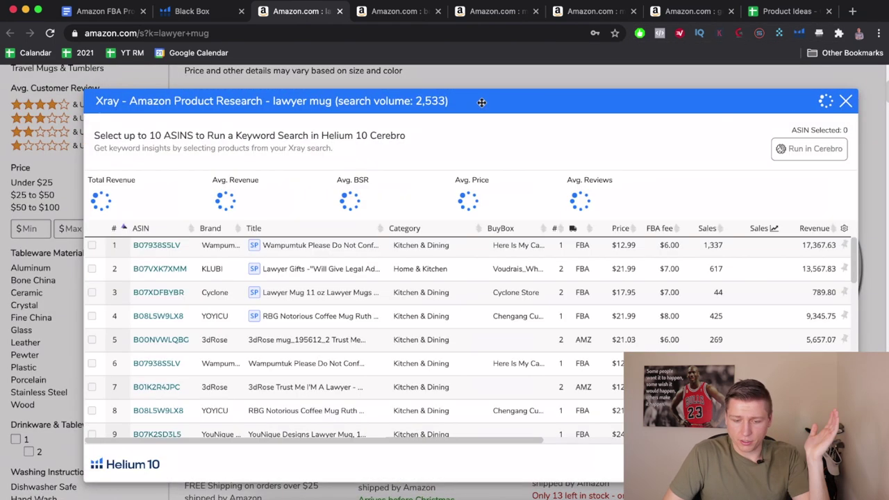
scroll(403, 319, "down", 1)
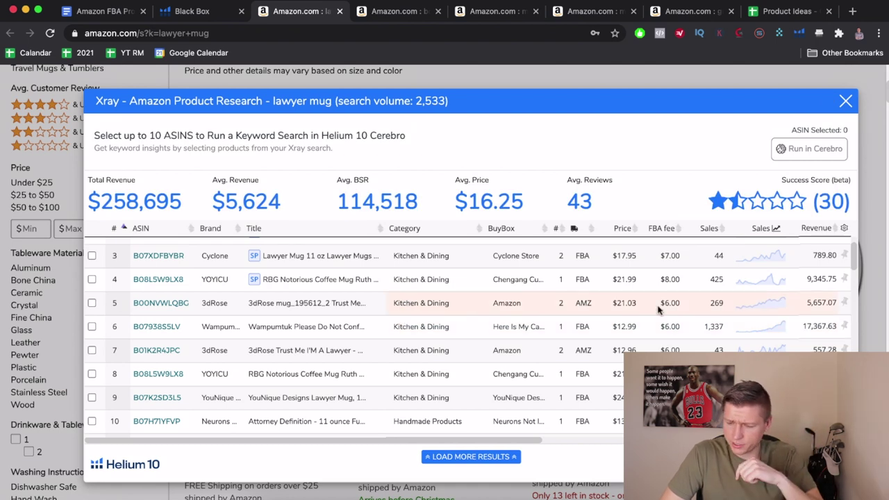
left_click_drag(795, 330, 566, 332)
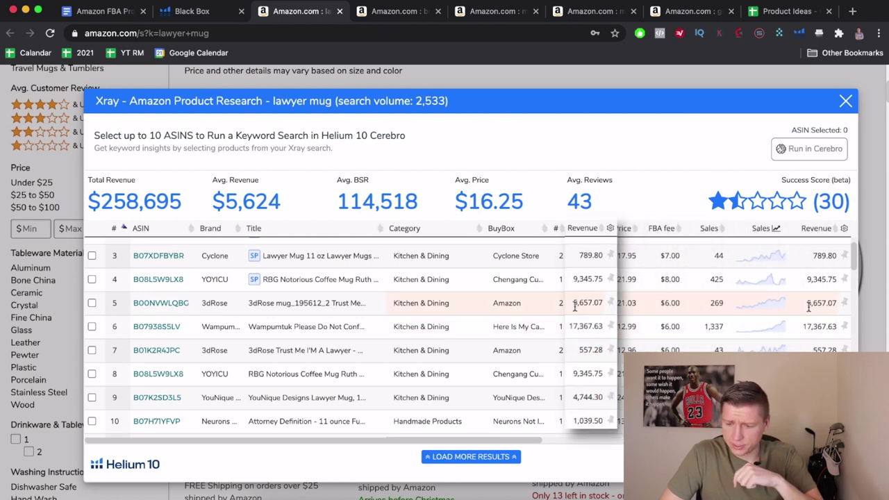
mouse_move(164, 330)
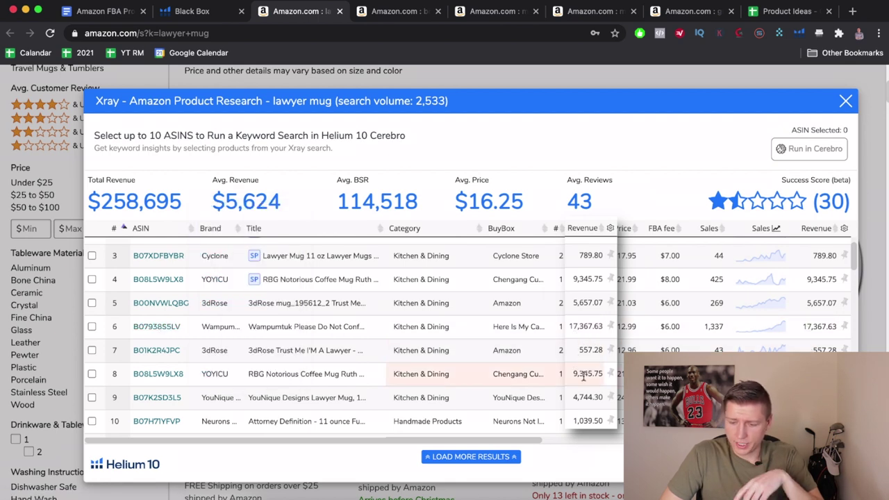
mouse_move(162, 376)
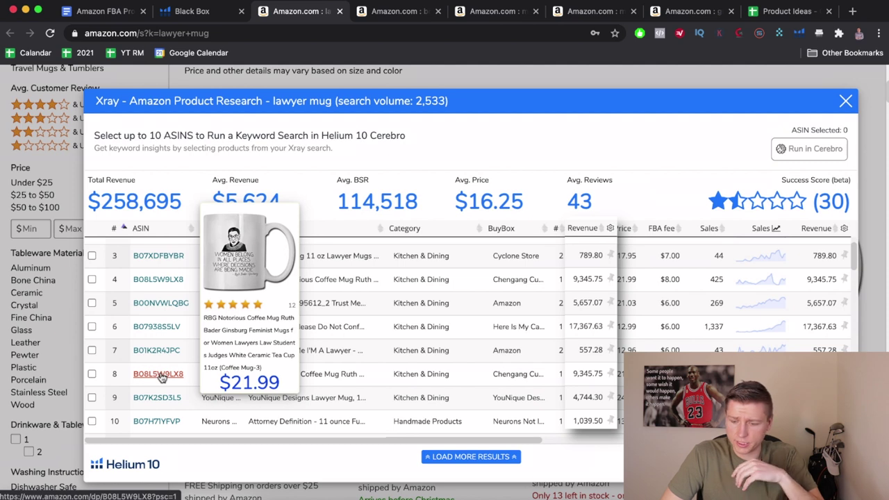
mouse_move(159, 399)
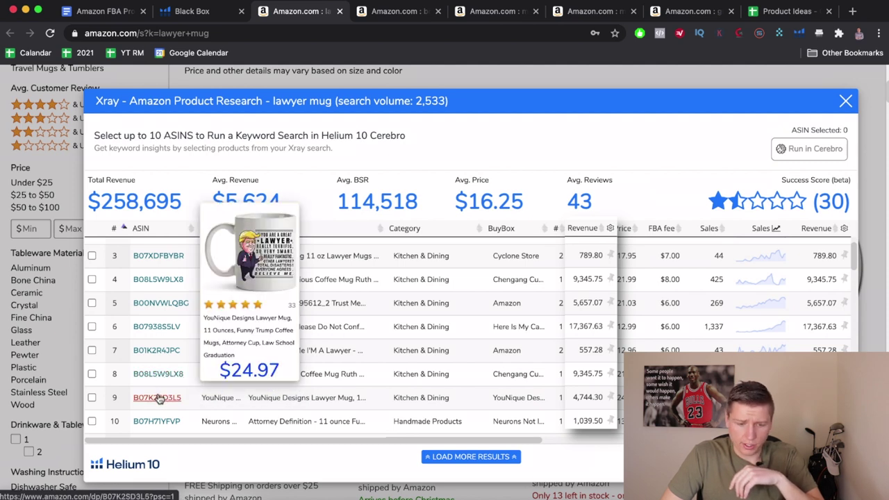
scroll(167, 347, "up", 2)
mouse_move(160, 271)
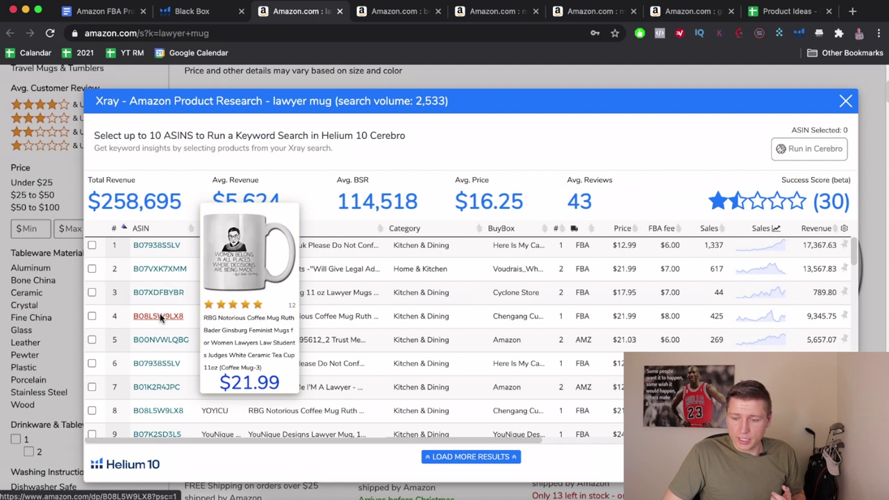
Open the Wampumtuk "Law Degree" mug listing from Xray and examine its product details and Helium 10 price and rank chart
left_click(153, 363)
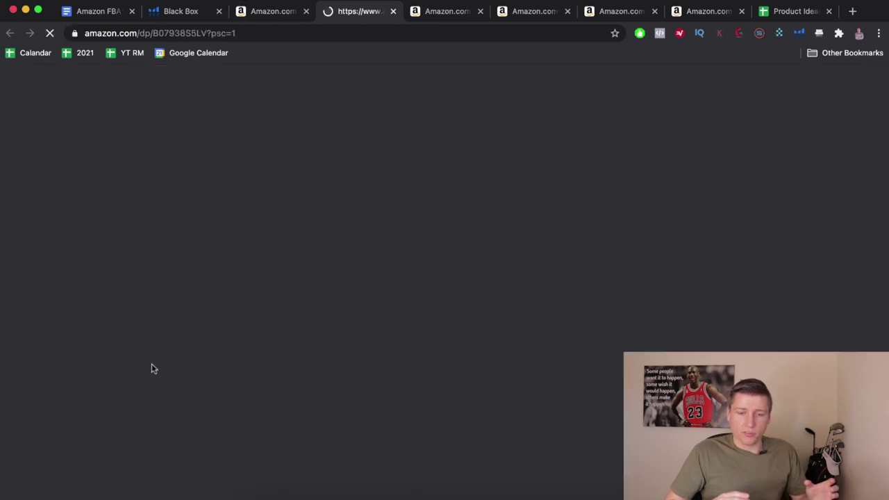
scroll(219, 273, "down", 3)
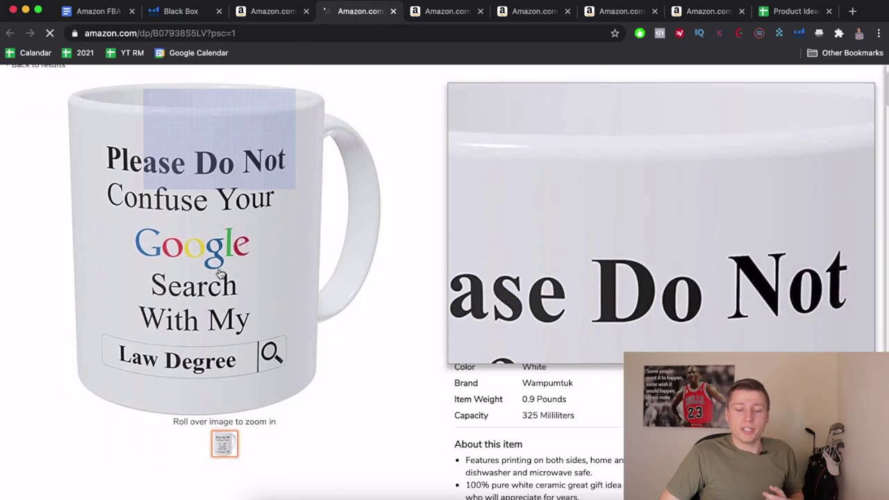
scroll(219, 273, "down", 3)
scroll(383, 290, "up", 5)
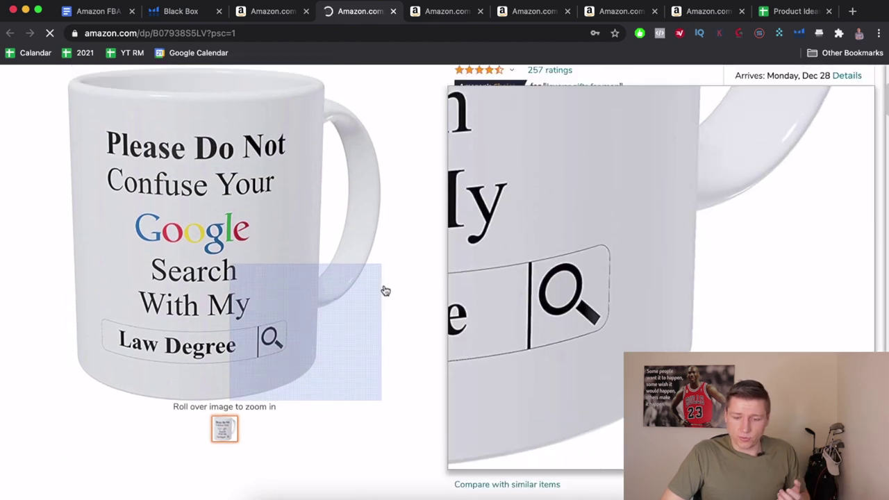
scroll(505, 373, "down", 1)
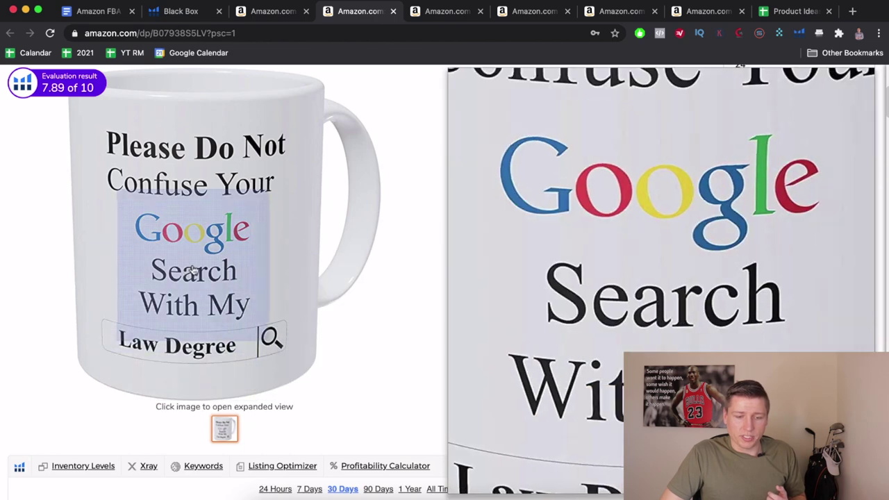
scroll(486, 208, "up", 5)
scroll(601, 276, "down", 8)
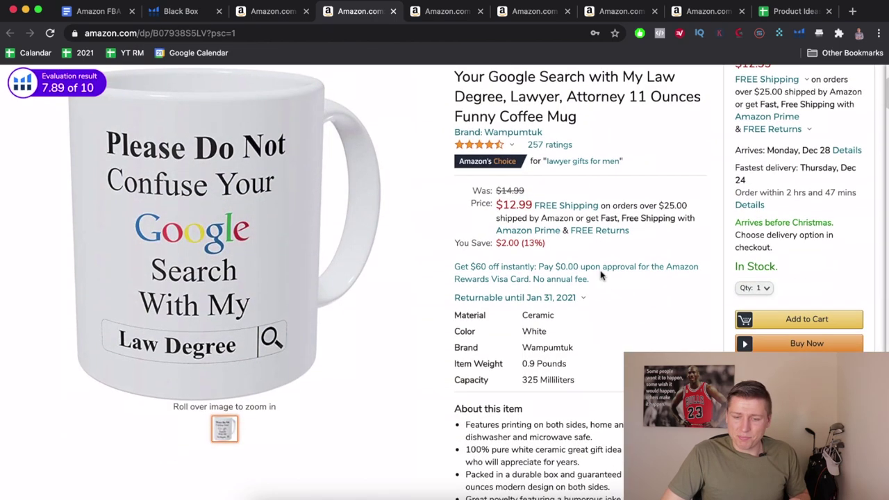
scroll(601, 276, "down", 3)
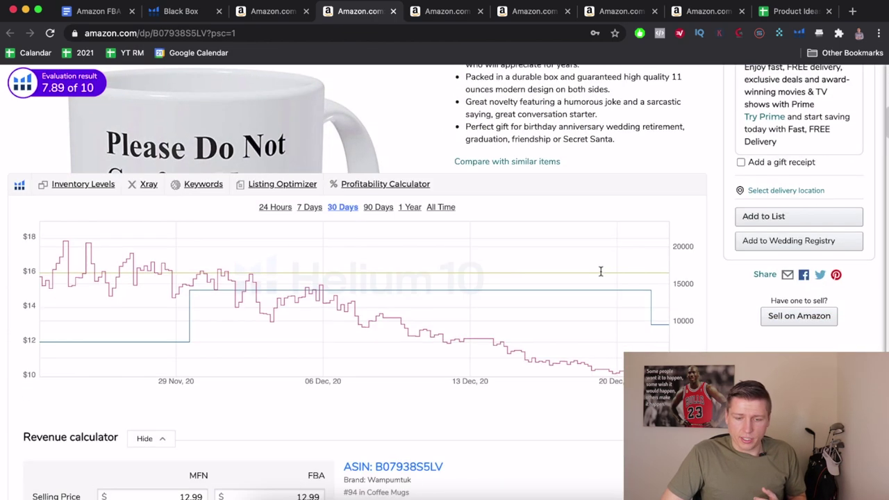
Set the mug's Helium 10 history chart to All Time to check its long-term trend, and close the product listing
left_click(439, 207)
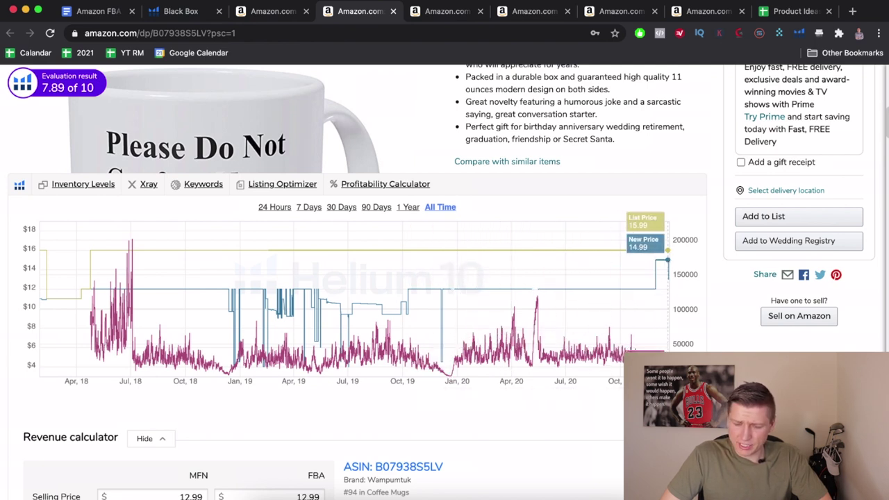
scroll(667, 259, "up", 5)
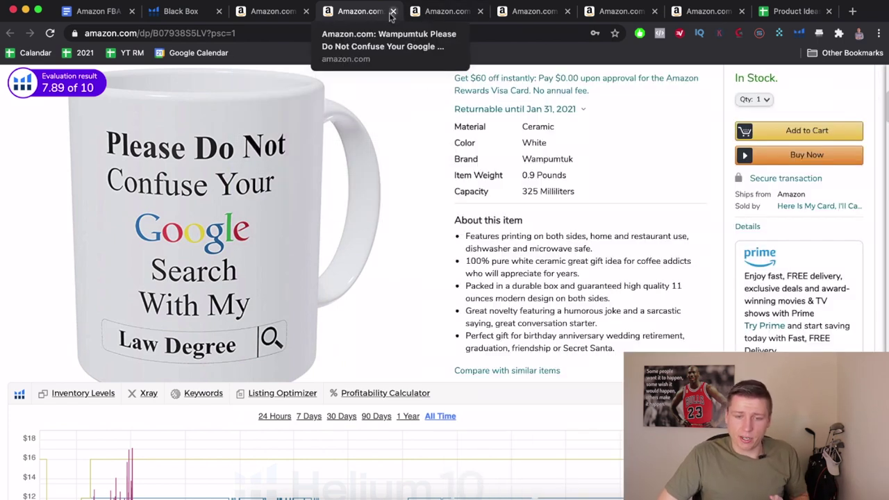
left_click(394, 12)
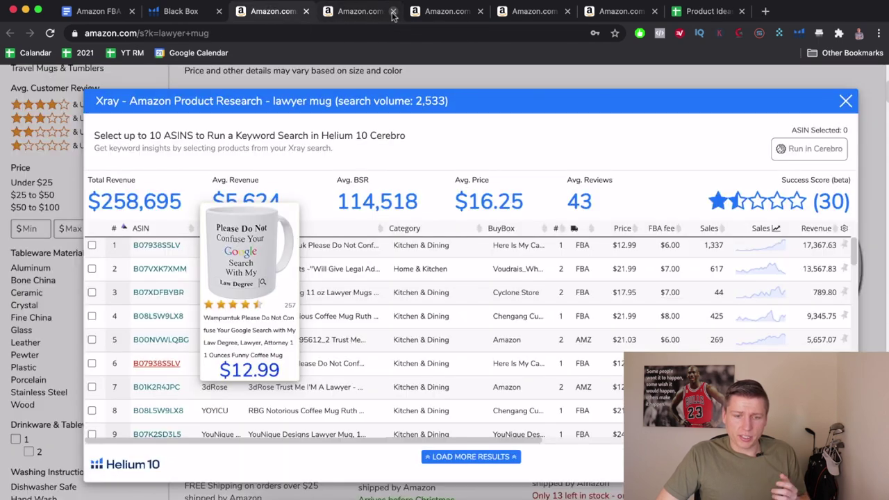
Close the lawyer mug search and examine the bonsai tree light results, comparing designs, prices, review counts and sales ranks
left_click(305, 11)
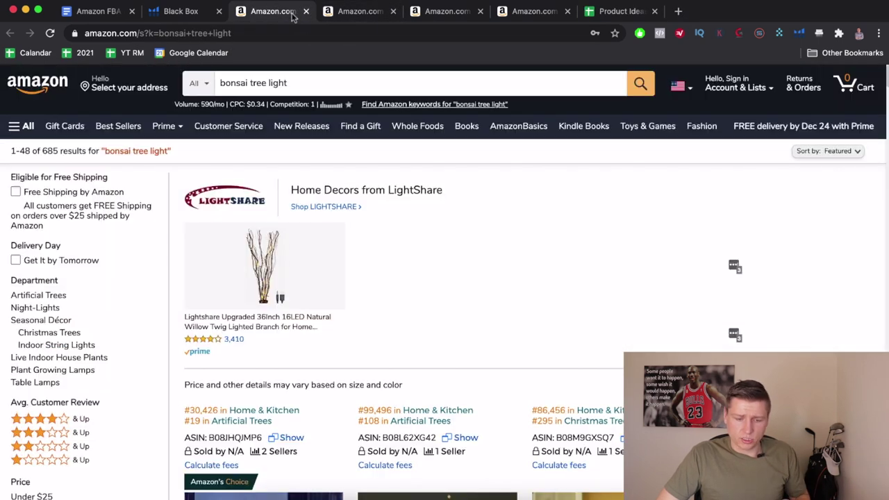
scroll(393, 284, "down", 3)
scroll(392, 284, "up", 3)
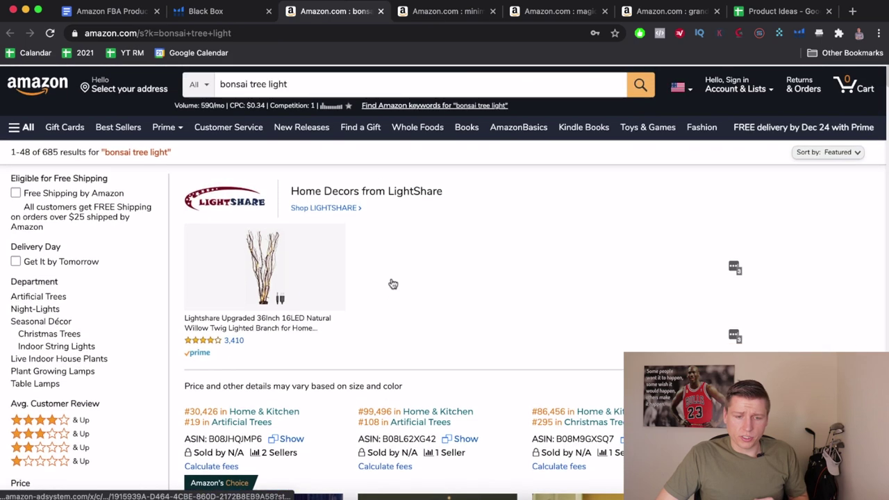
scroll(397, 288, "down", 8)
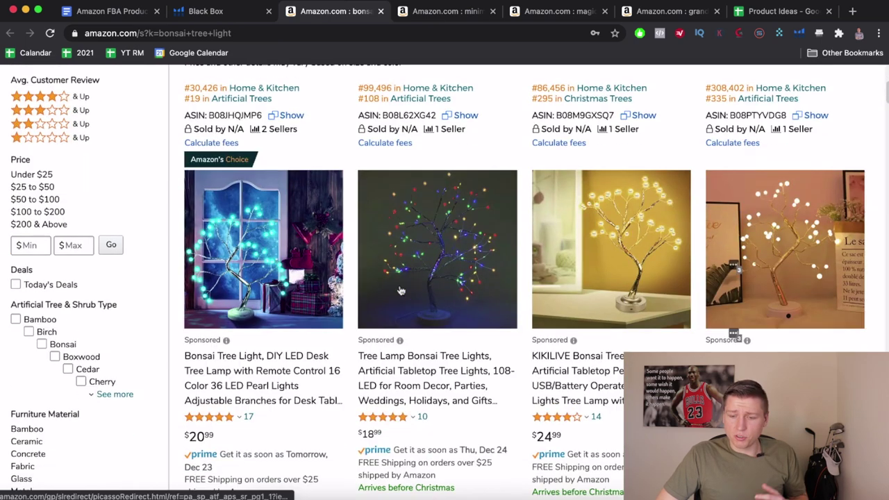
scroll(401, 291, "down", 6)
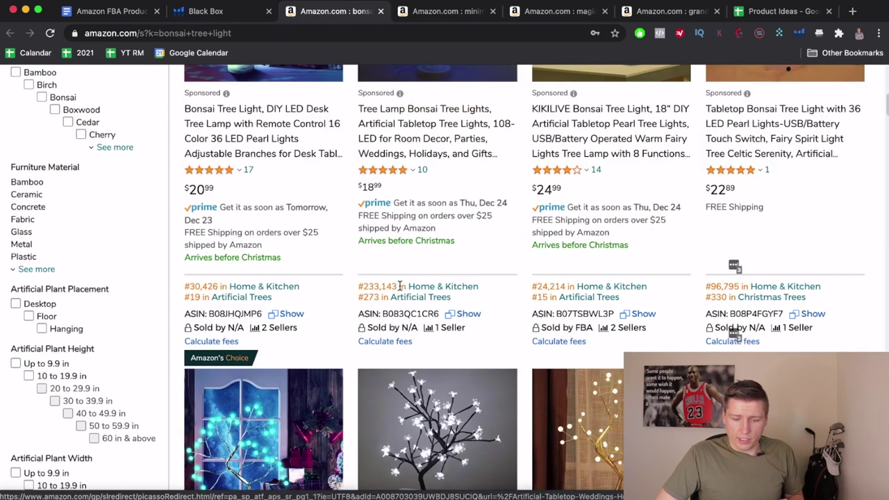
scroll(401, 291, "down", 2)
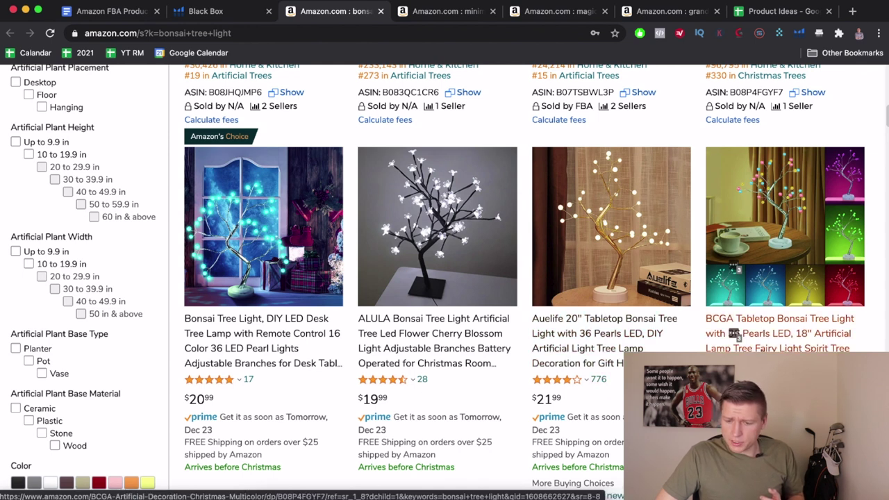
scroll(734, 333, "down", 3)
scroll(776, 323, "down", 8)
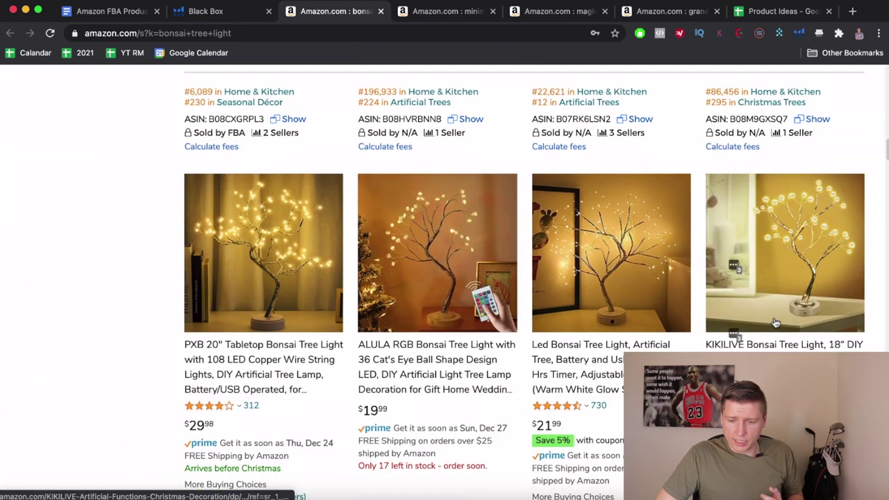
scroll(776, 323, "up", 10)
scroll(776, 323, "up", 1)
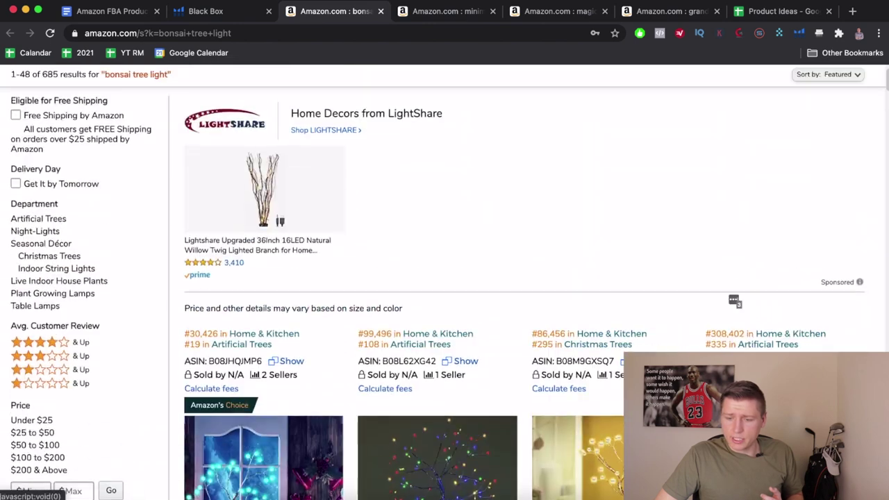
Run Helium 10 Xray on the bonsai tree light results and compare the listings' revenue, sales and product previews
left_click(799, 33)
left_click(612, 132)
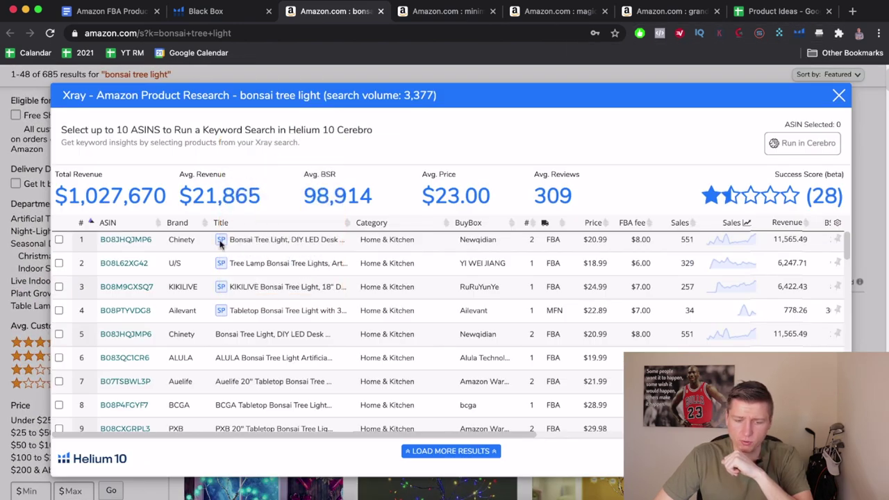
scroll(222, 341, "down", 1)
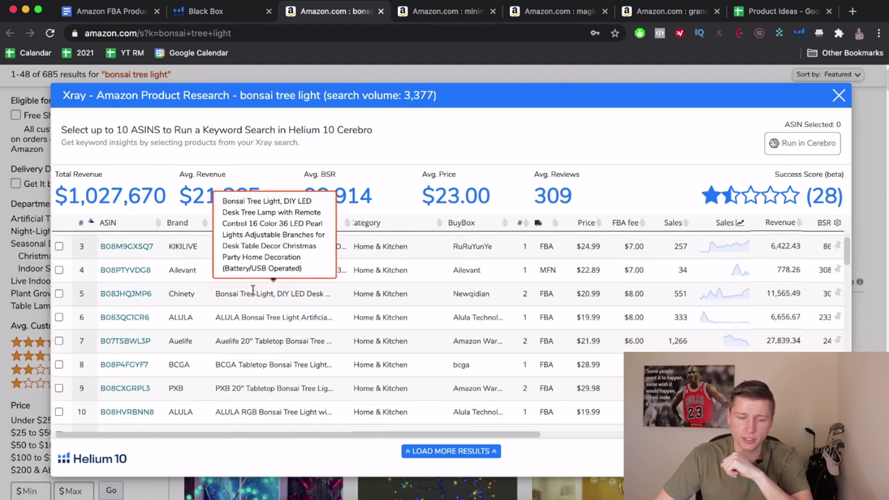
scroll(253, 289, "down", 1)
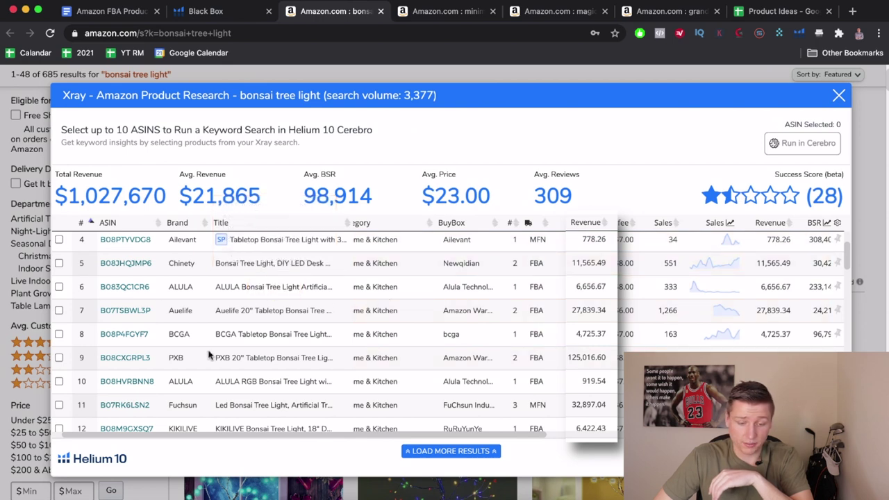
mouse_move(132, 361)
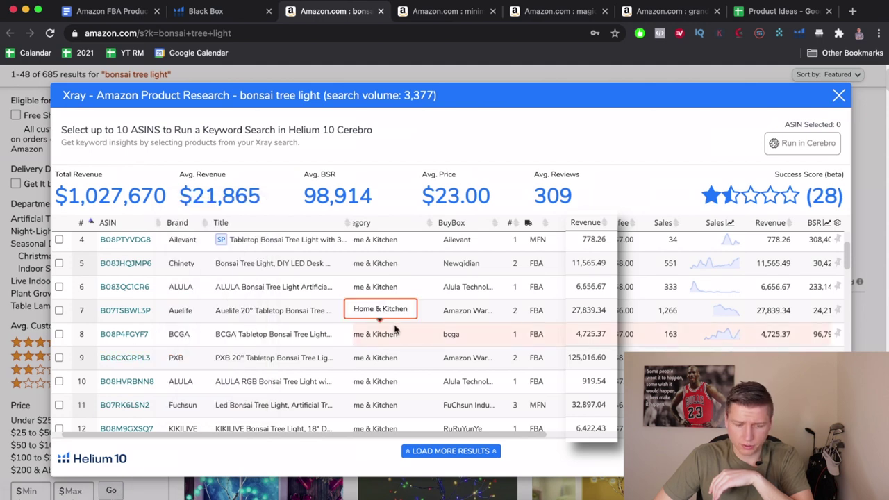
mouse_move(125, 409)
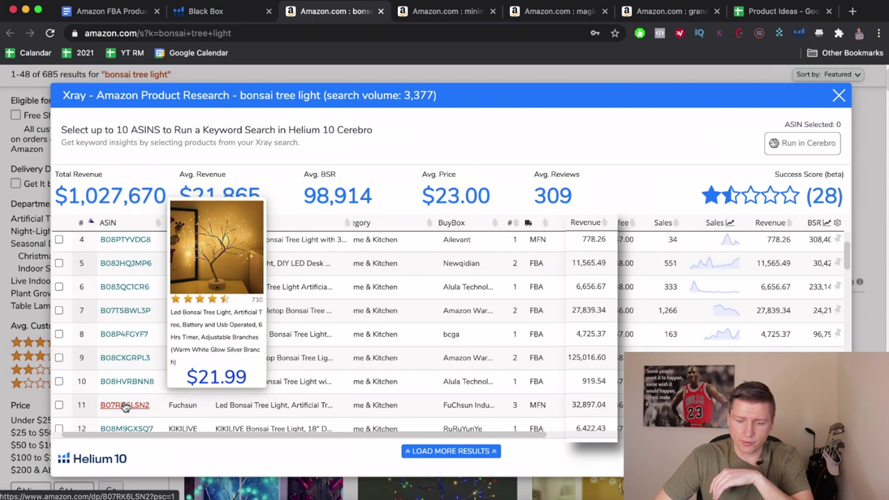
scroll(393, 313, "up", 5)
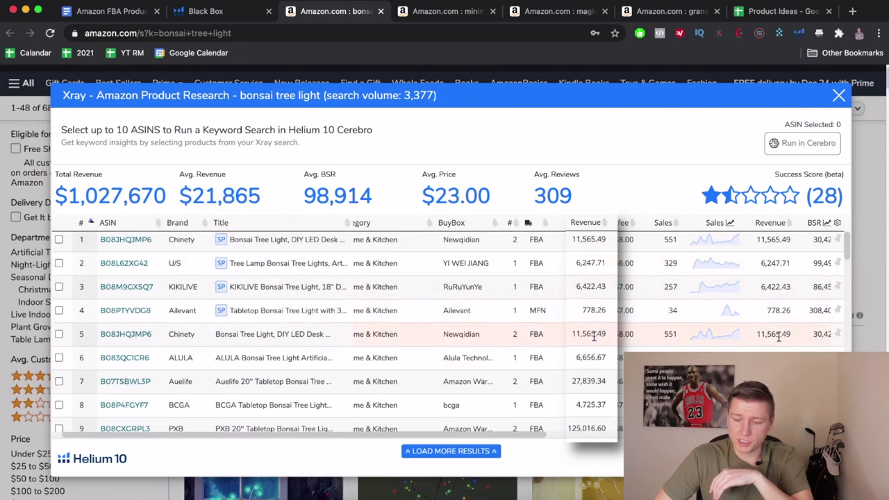
mouse_move(127, 335)
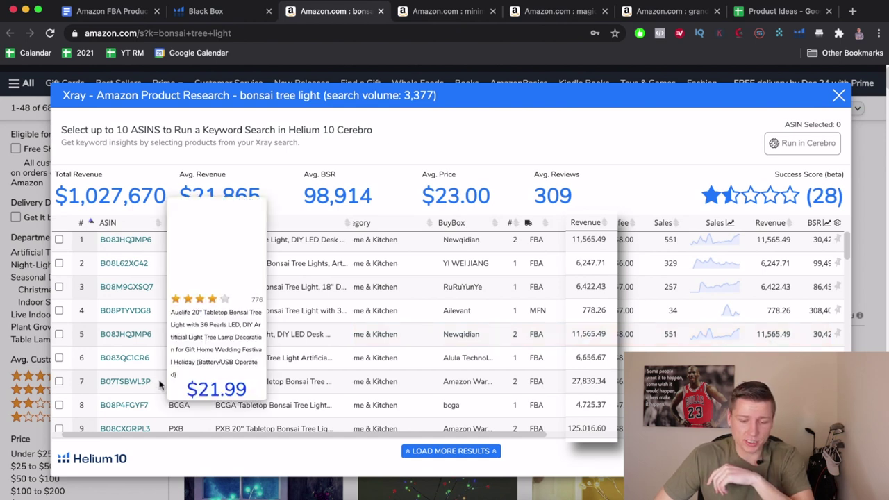
scroll(127, 366, "down", 3)
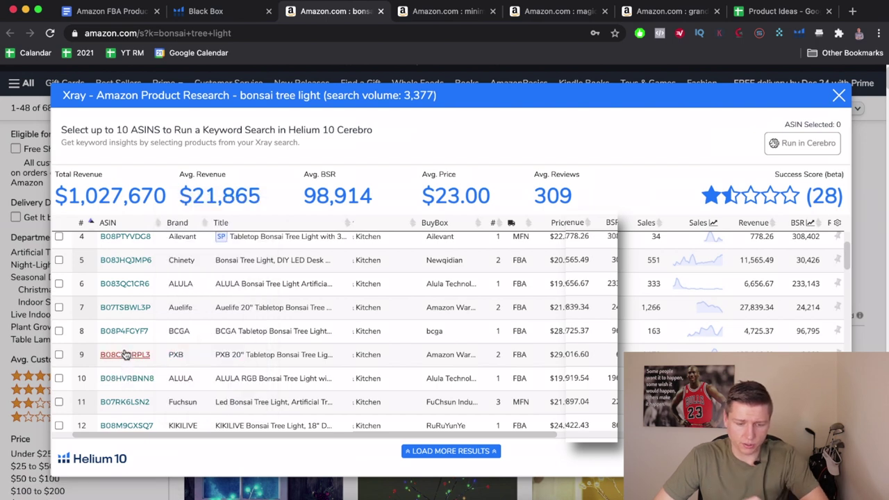
Open the PXB and Fuchsun bonsai light listings from Xray and set the PXB listing's Helium 10 history chart to All Time
middle_click(125, 354)
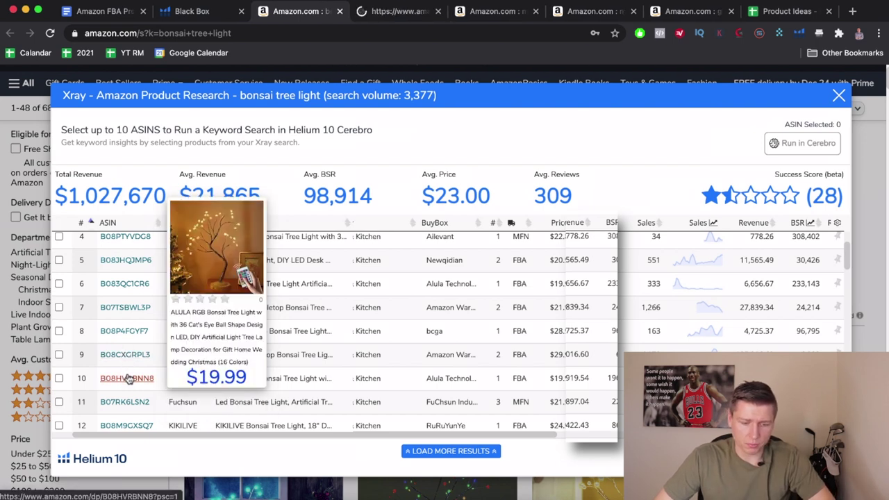
middle_click(127, 402)
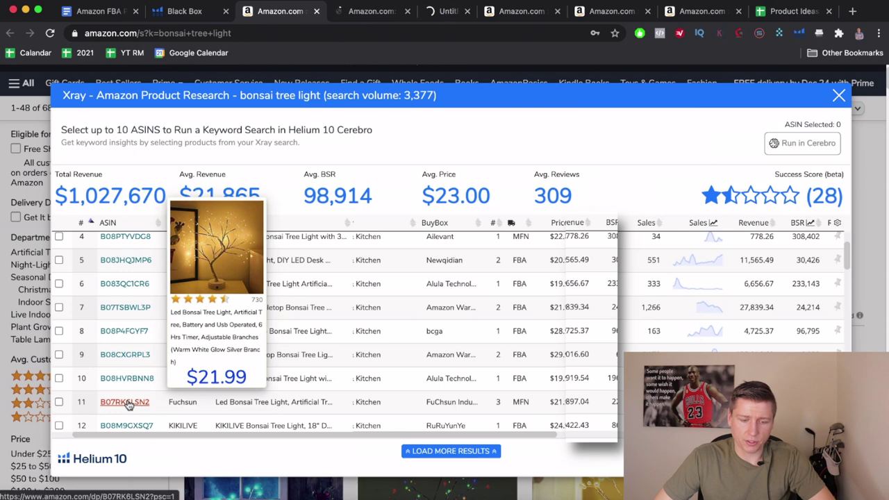
left_click(360, 19)
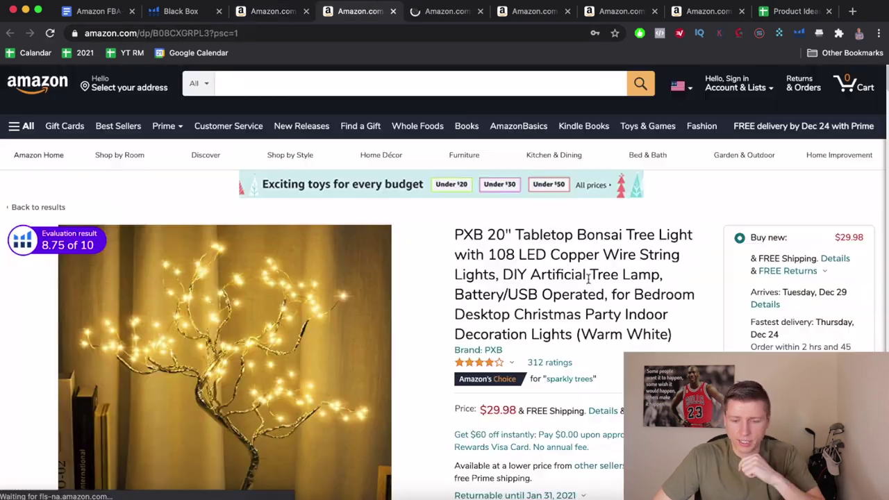
scroll(590, 280, "down", 5)
scroll(590, 283, "down", 10)
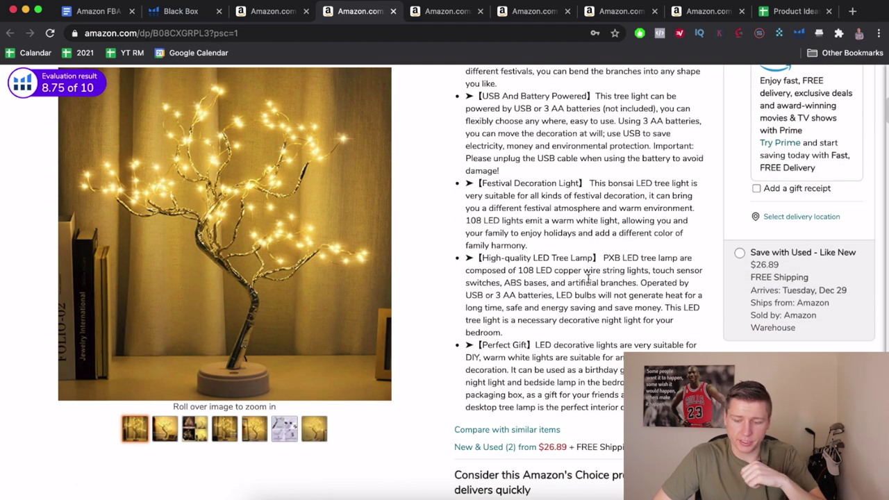
scroll(589, 278, "down", 11)
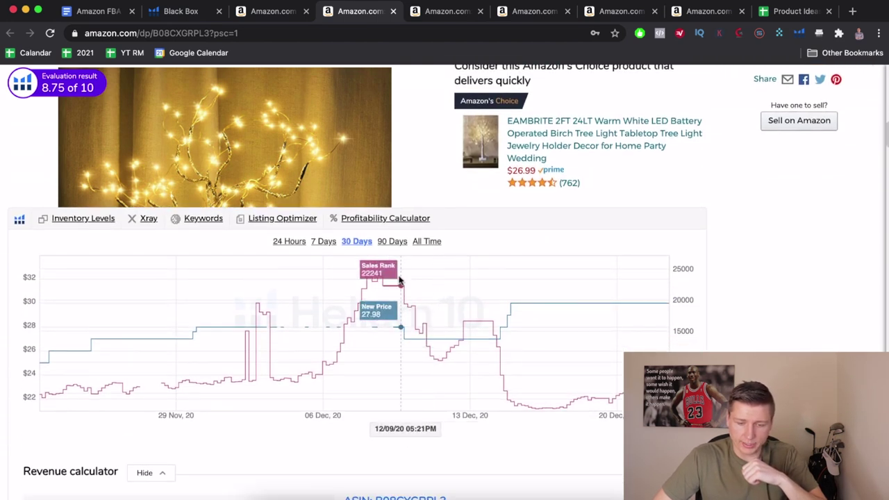
left_click(428, 241)
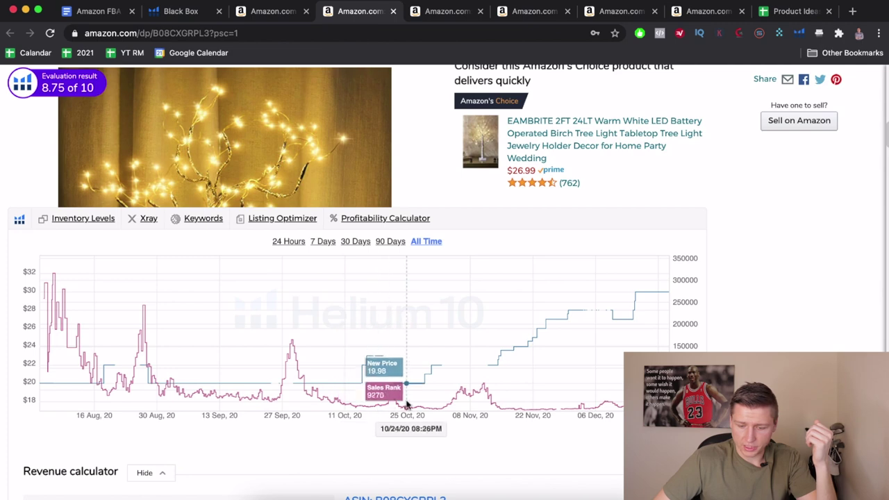
Examine the PXB bonsai light's product details and star rating breakdown, and return to its price and rank chart
scroll(570, 329, "up", 3)
scroll(570, 329, "up", 8)
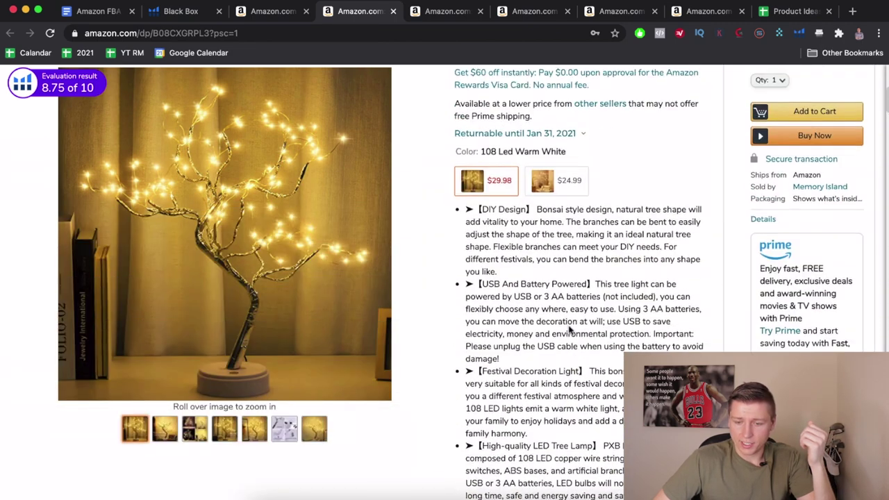
mouse_move(513, 148)
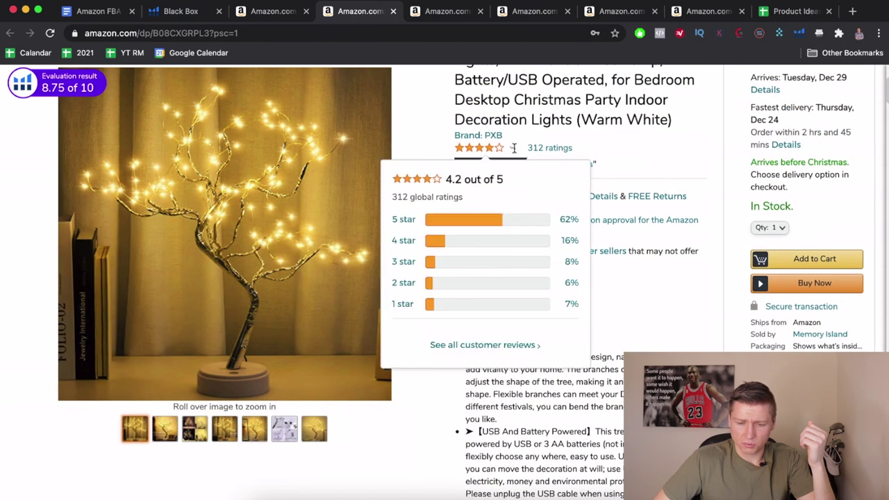
scroll(547, 346, "down", 15)
scroll(549, 351, "up", 1)
scroll(549, 351, "up", 1)
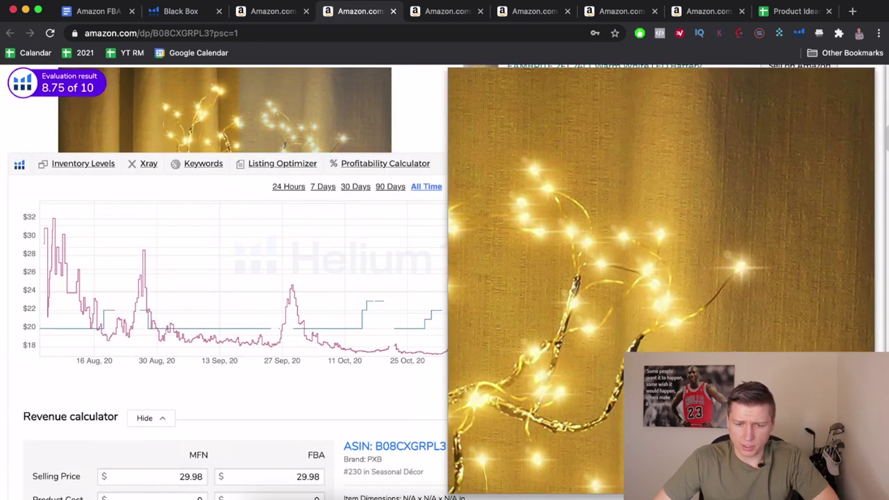
Review the Fuchsun Led Bonsai Tree Light listing and set its Helium 10 history chart to All Time to check the long-term trend
left_click(442, 11)
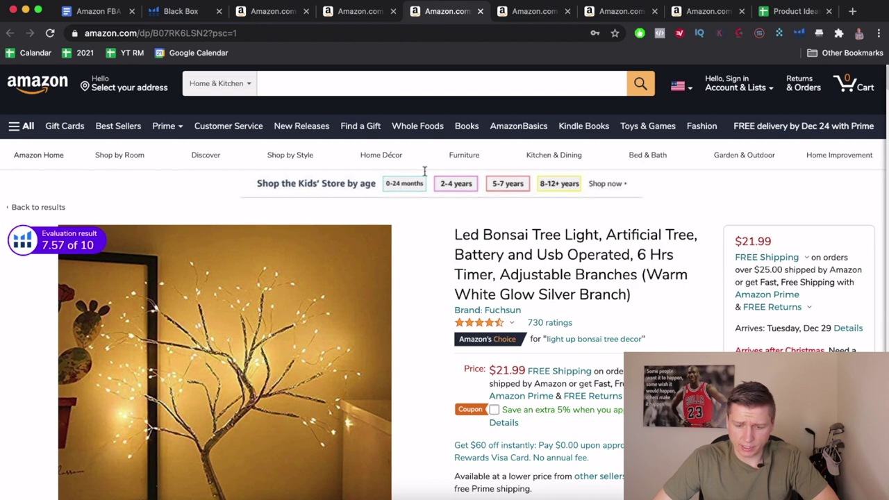
scroll(579, 316, "down", 10)
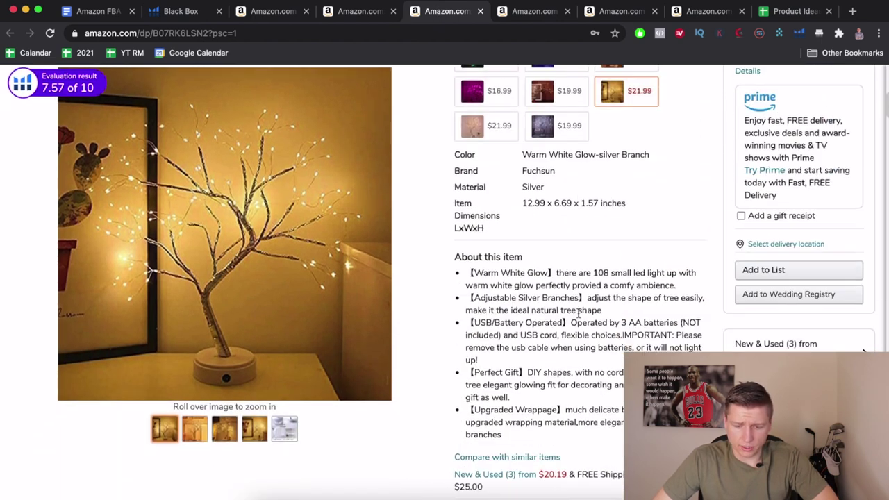
scroll(578, 317, "down", 5)
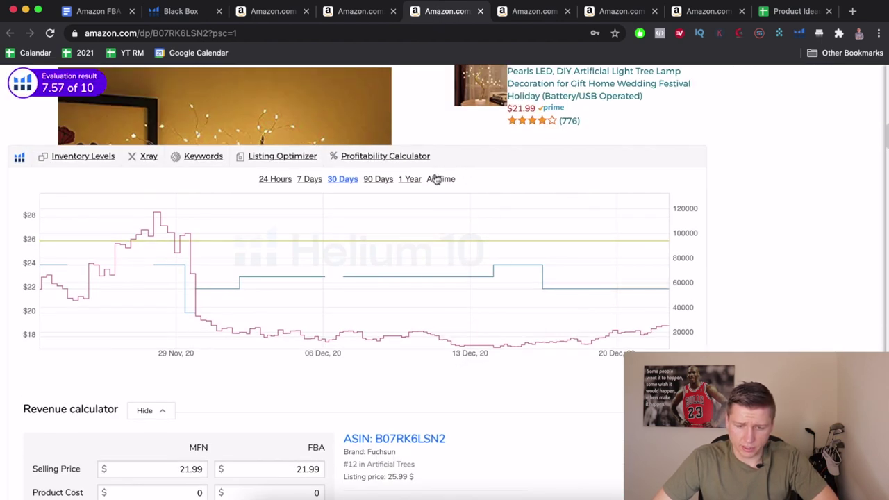
left_click(436, 180)
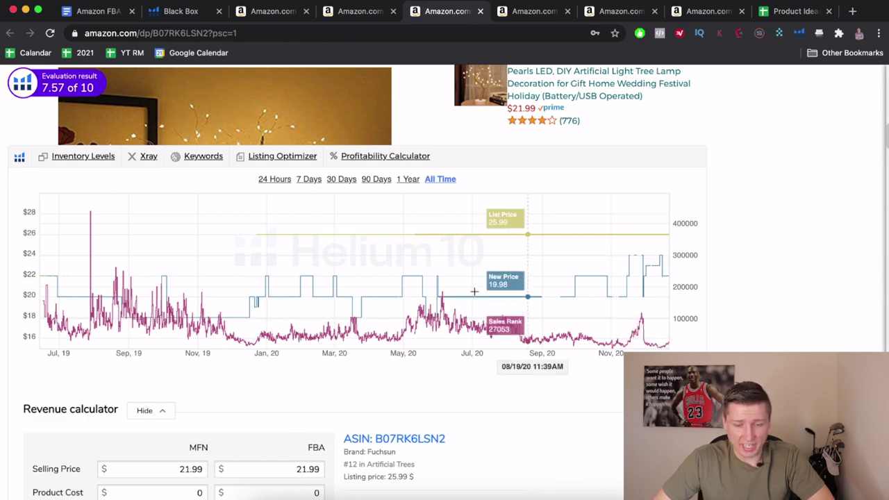
scroll(463, 292, "up", 10)
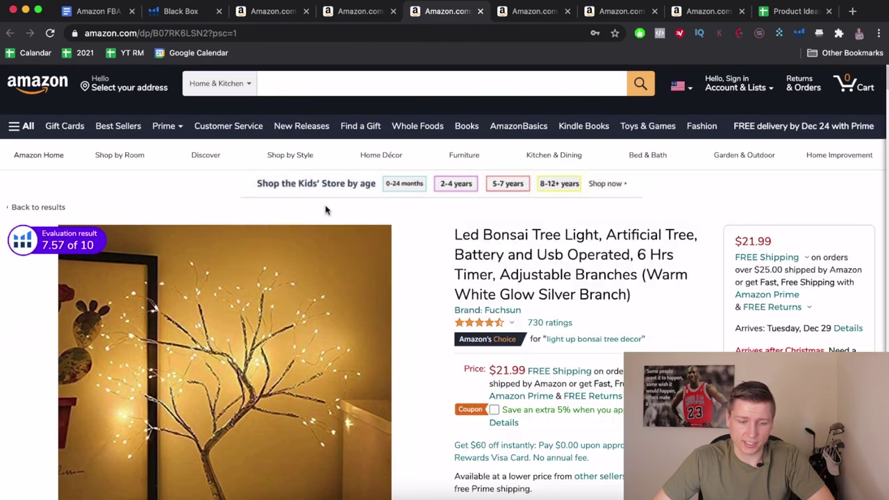
scroll(289, 390, "down", 3)
scroll(288, 389, "up", 2)
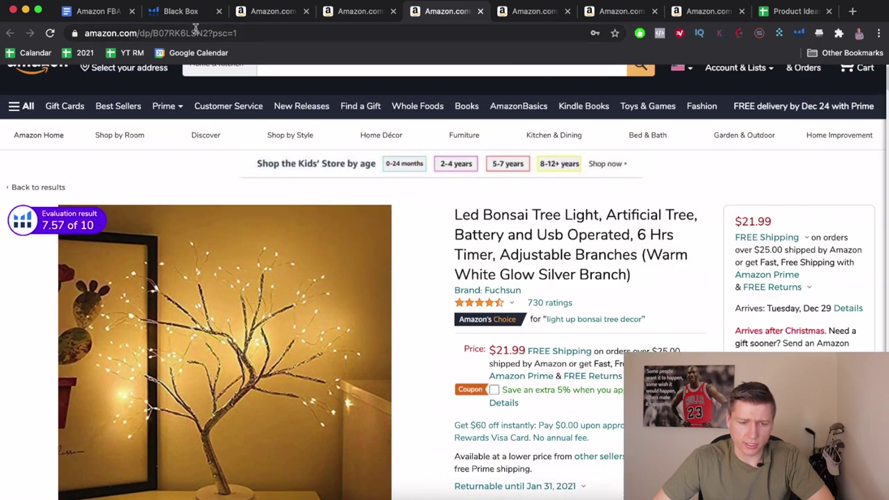
Copy the Fuchsun bonsai light's product URL into cell A3 under Product Link in the Product Ideas spreadsheet
left_click(197, 31)
key("super+c")
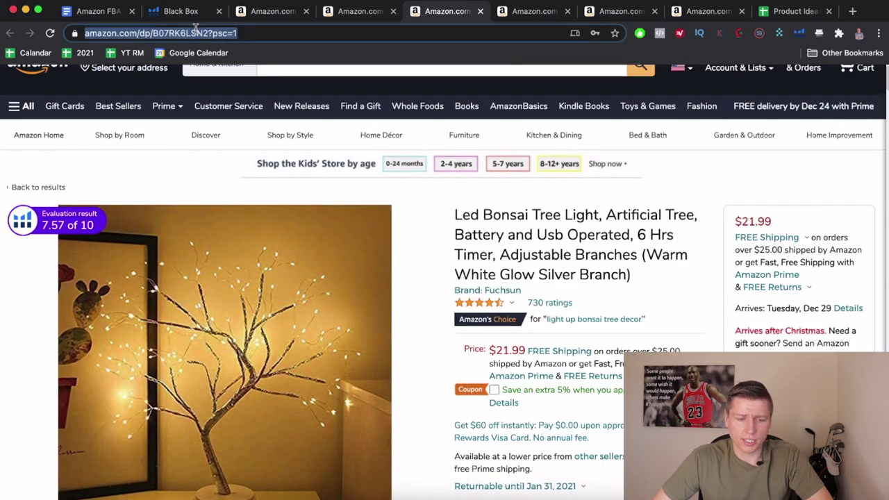
left_click(769, 12)
left_click(60, 168)
key("super+v")
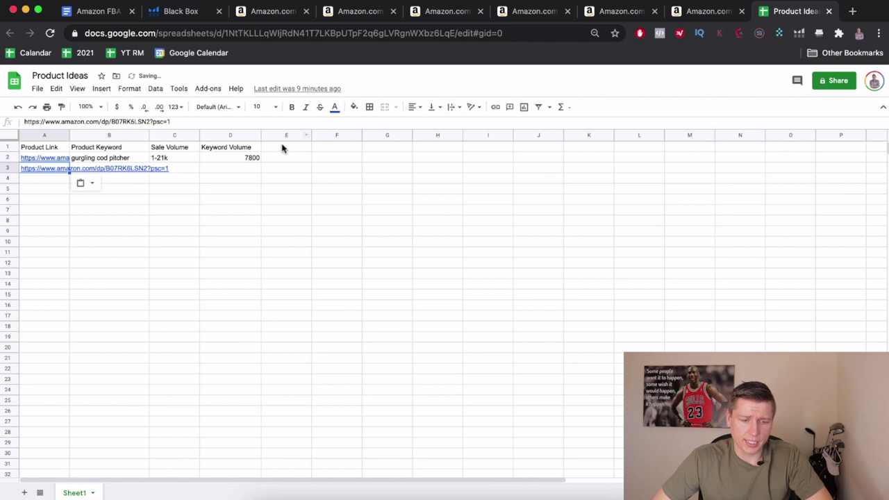
Check the keyword and search volume in the bonsai tree light Xray results, and return to the Product Ideas spreadsheet
left_click(701, 12)
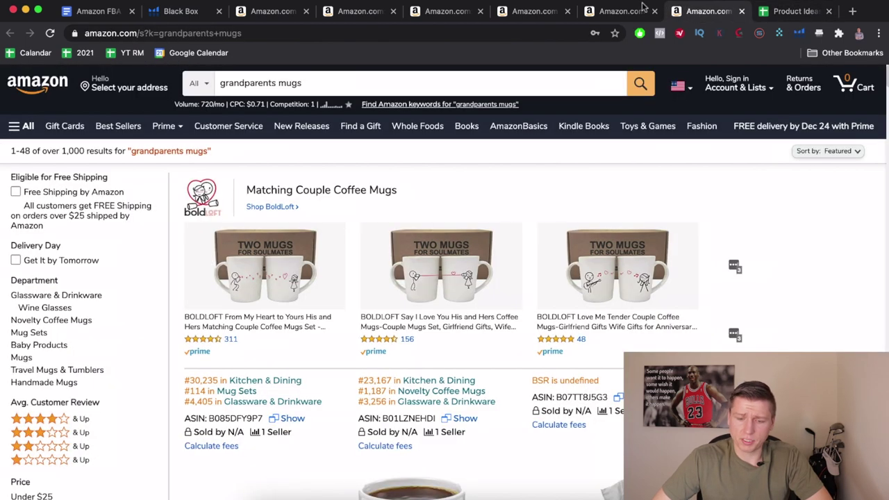
left_click(271, 14)
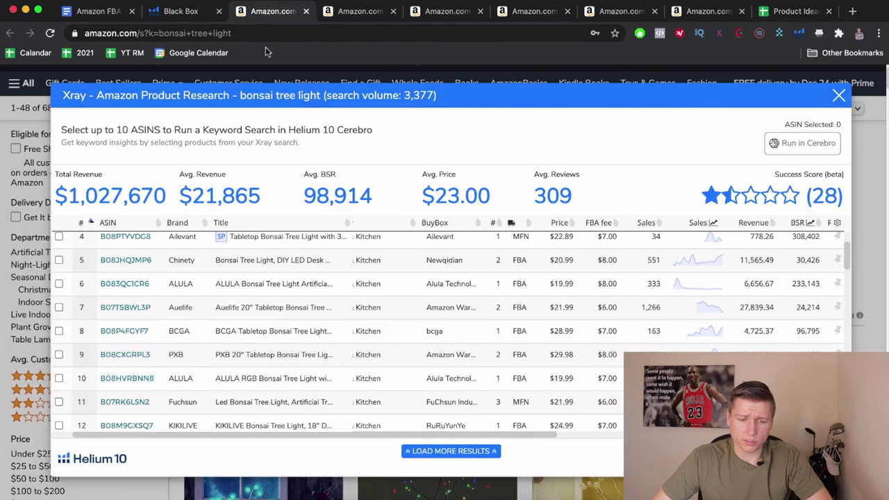
left_click(801, 17)
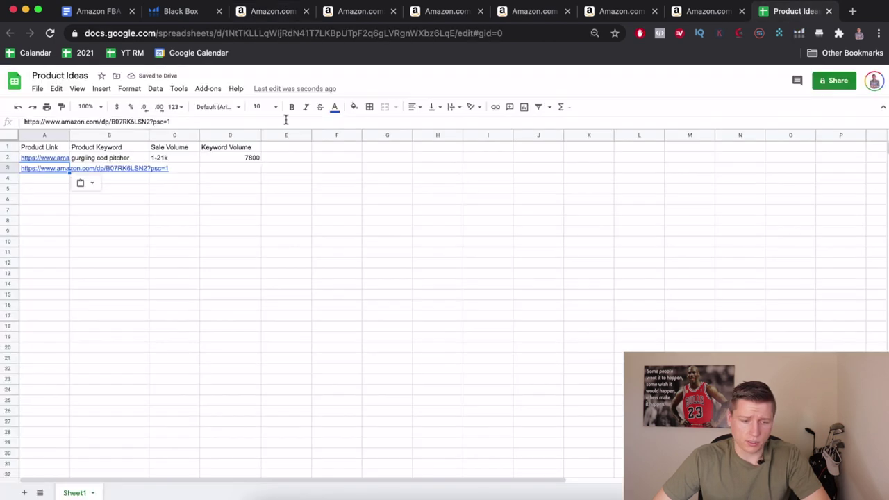
Enter "bonsai tree light" in cell B3 under Product Keyword in the Product Ideas spreadsheet
left_click(121, 171)
type("bonsai tree light")
left_click(169, 210)
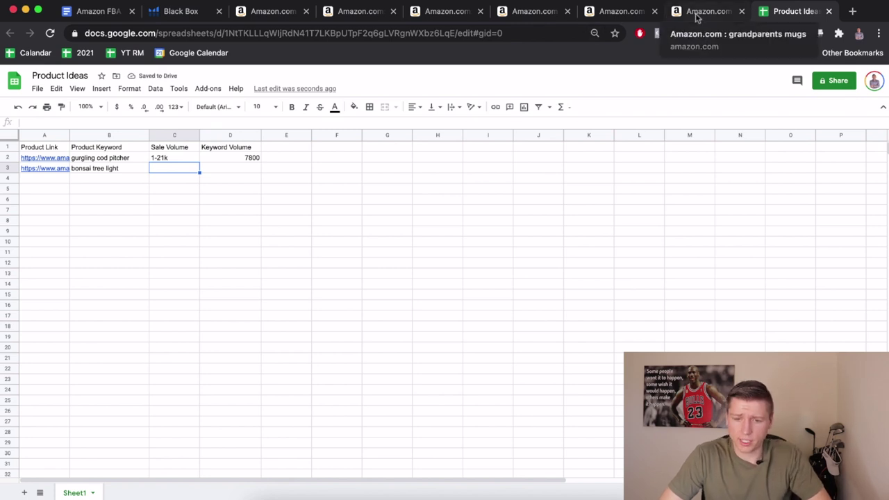
Examine the listings, prices and ratings in the Amazon search results for "magic practice copybook english"
left_click(257, 17)
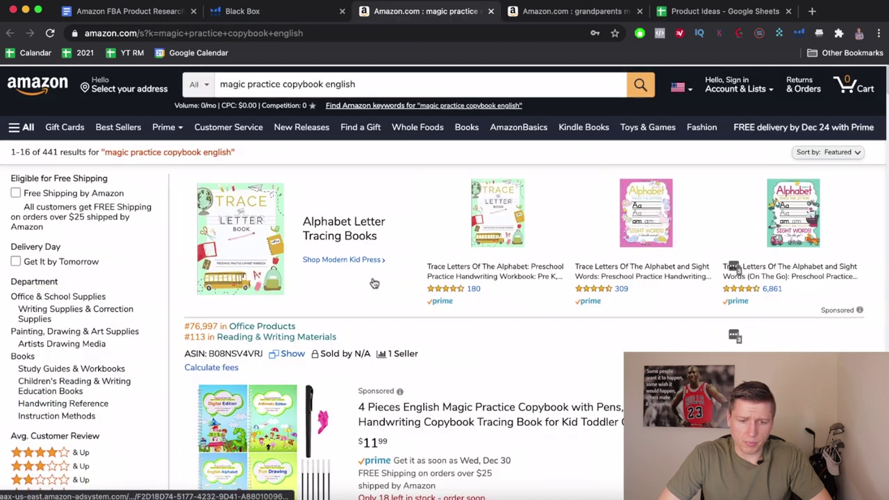
scroll(426, 333, "down", 3)
scroll(429, 332, "down", 6)
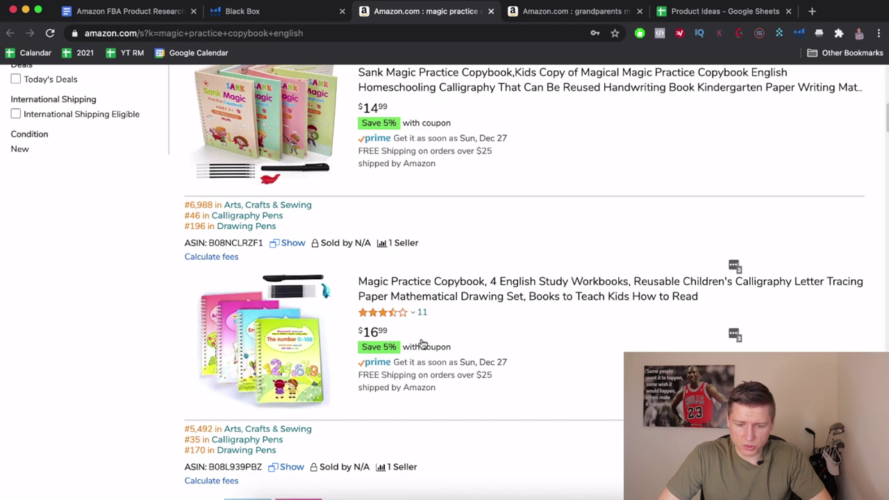
scroll(421, 340, "down", 1)
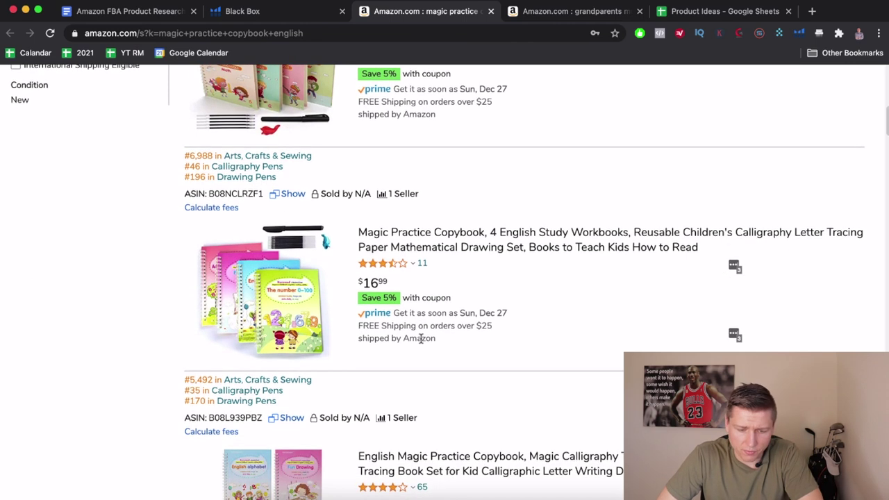
scroll(253, 320, "down", 1)
mouse_move(412, 242)
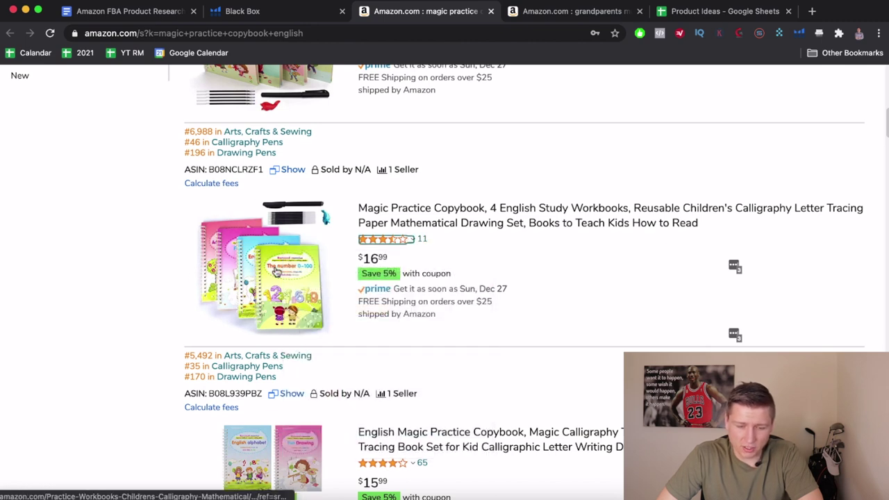
scroll(330, 314, "down", 5)
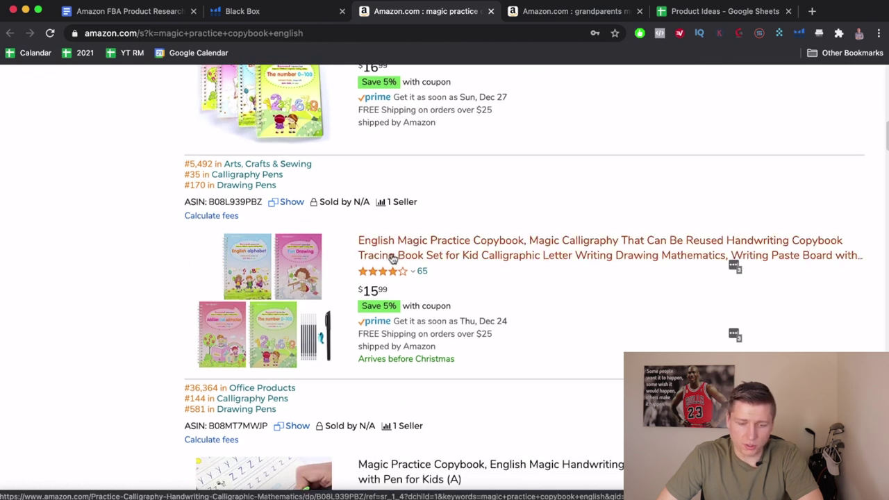
scroll(292, 185, "up", 4)
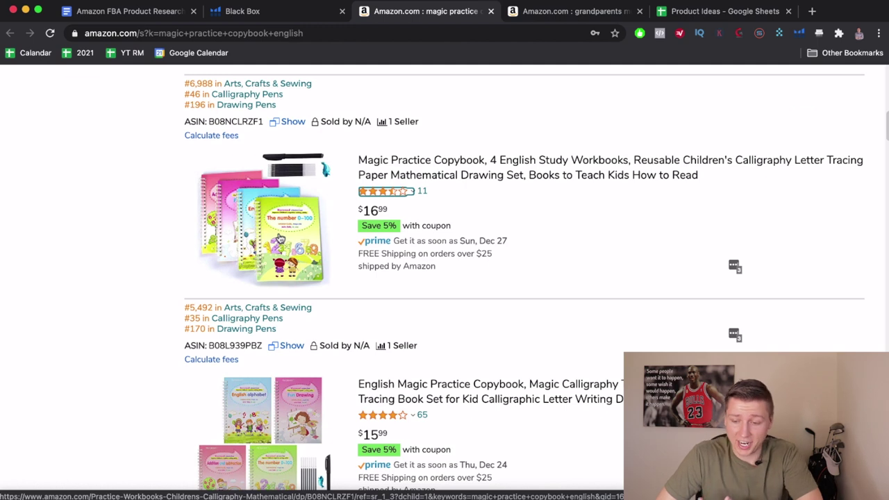
scroll(280, 239, "down", 4)
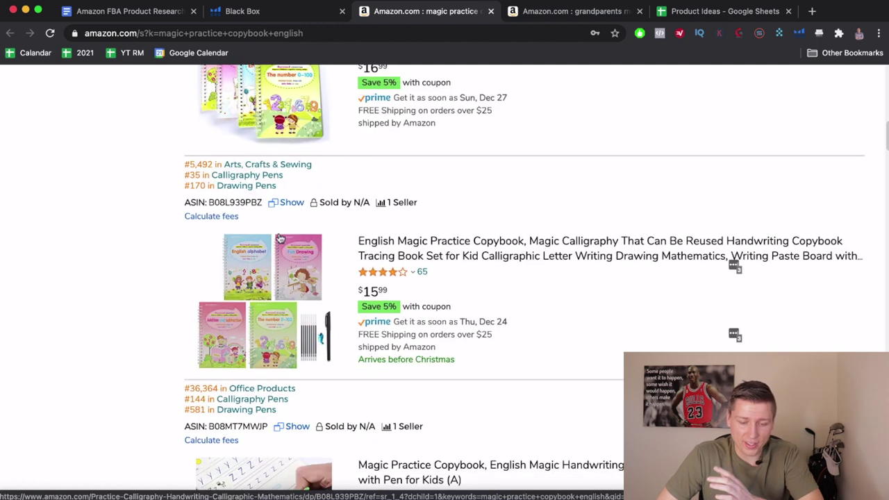
scroll(425, 297, "down", 4)
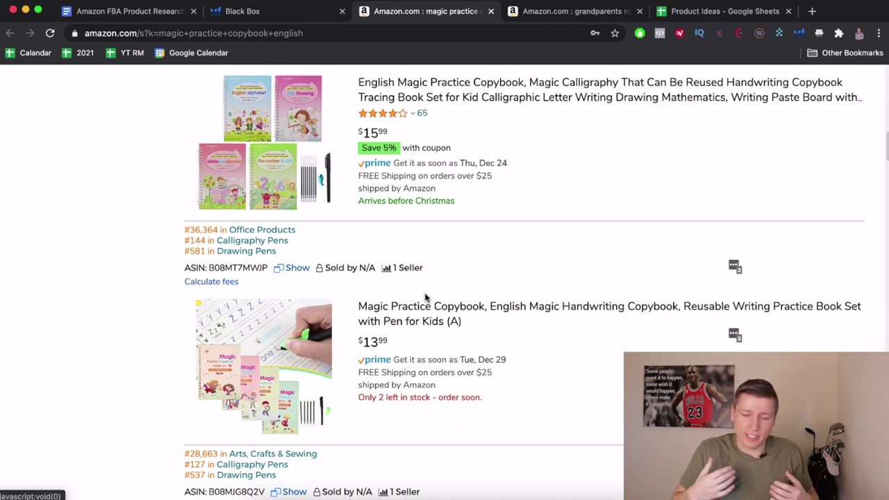
scroll(426, 298, "up", 10)
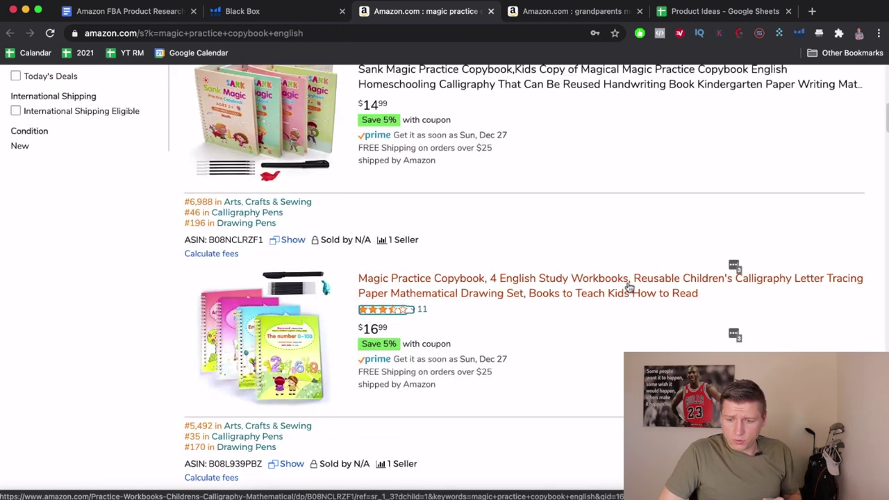
Open the Magic Practice Copybook listing with 4 English Study Workbooks and look through its product images
left_click(531, 289)
scroll(512, 295, "down", 1)
scroll(511, 295, "down", 2)
mouse_move(15, 152)
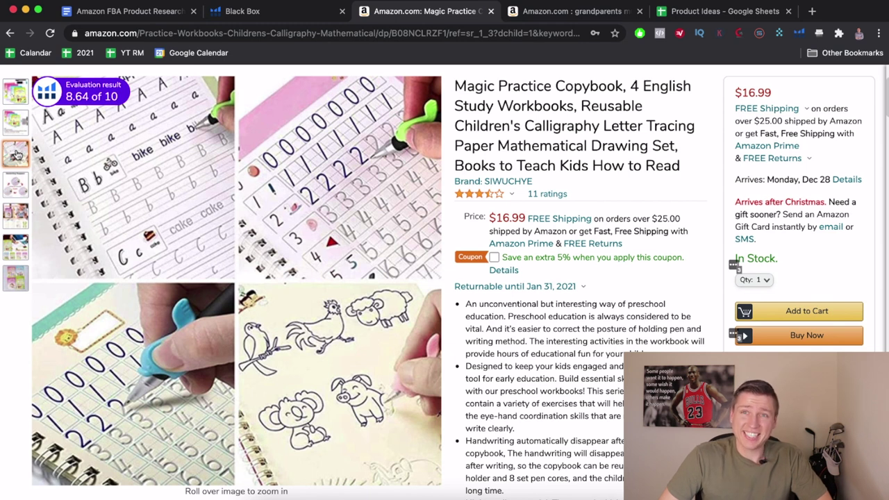
mouse_move(17, 181)
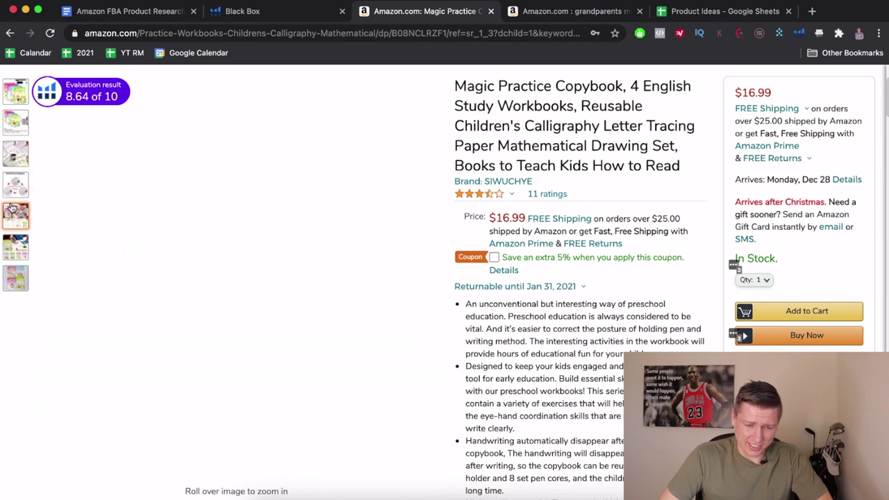
mouse_move(12, 244)
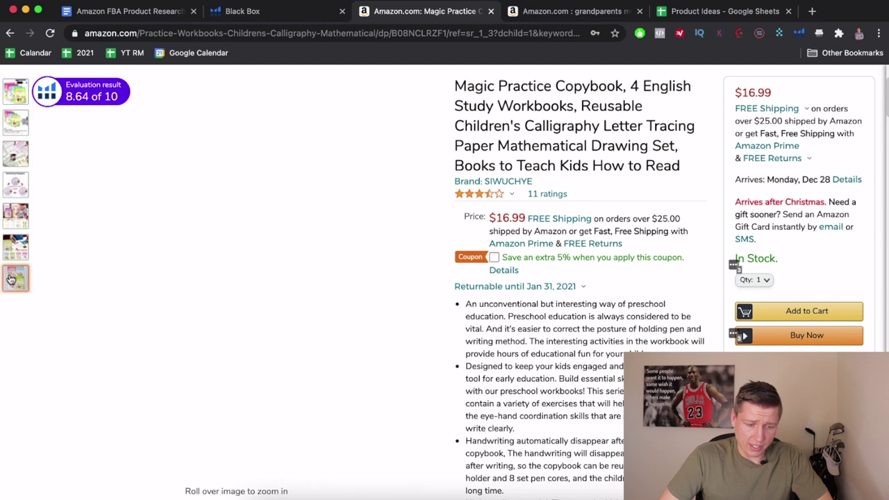
mouse_move(11, 279)
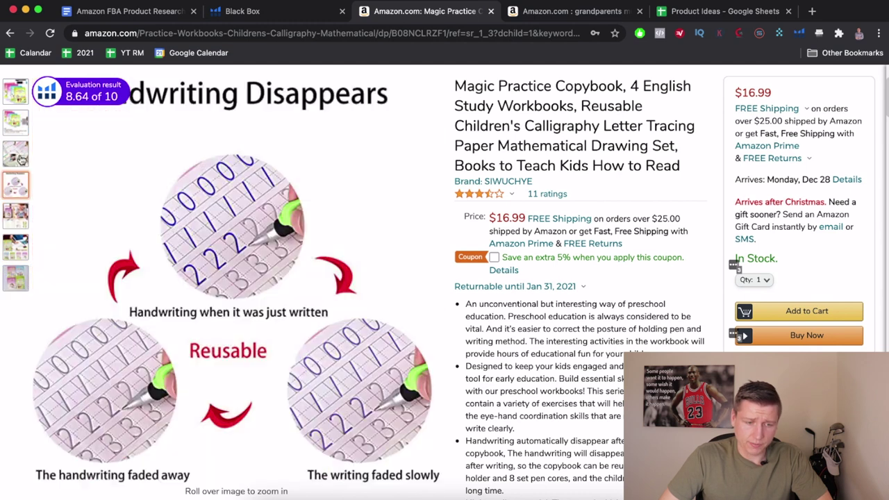
mouse_move(11, 97)
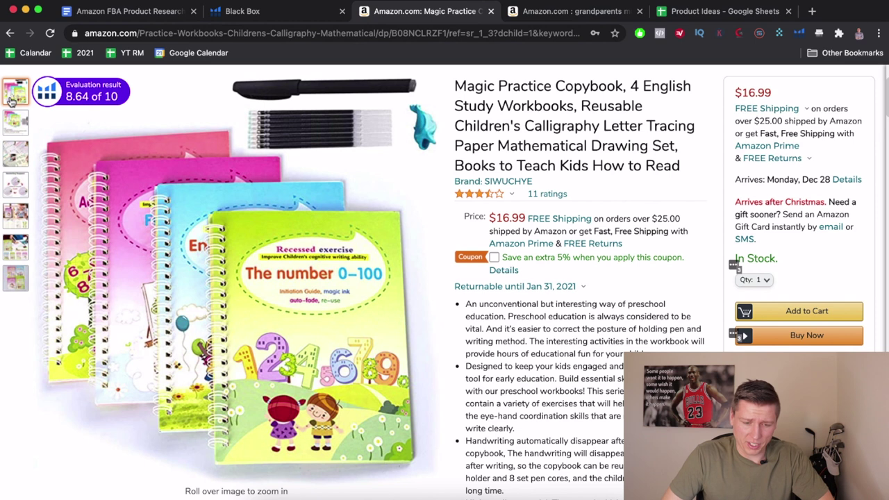
mouse_move(229, 257)
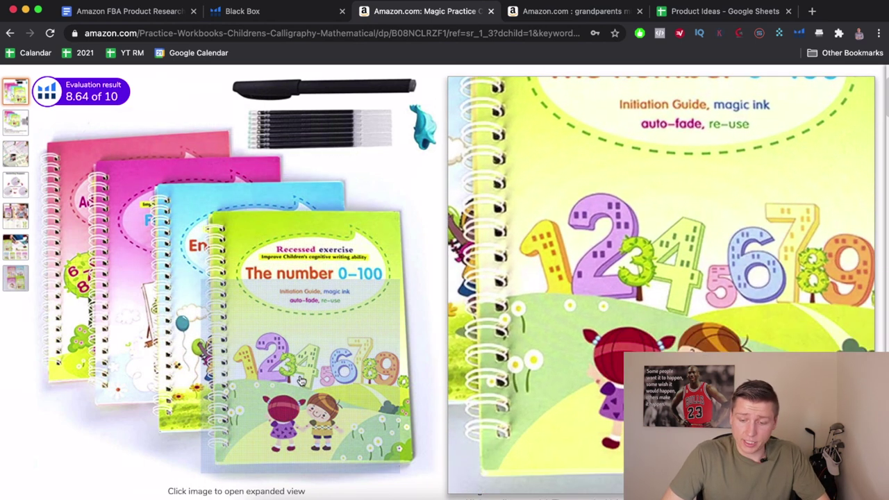
Review the copybook's product bullet points and its star rating breakdown, dismissing the return policy pop-up
scroll(333, 310, "up", 2)
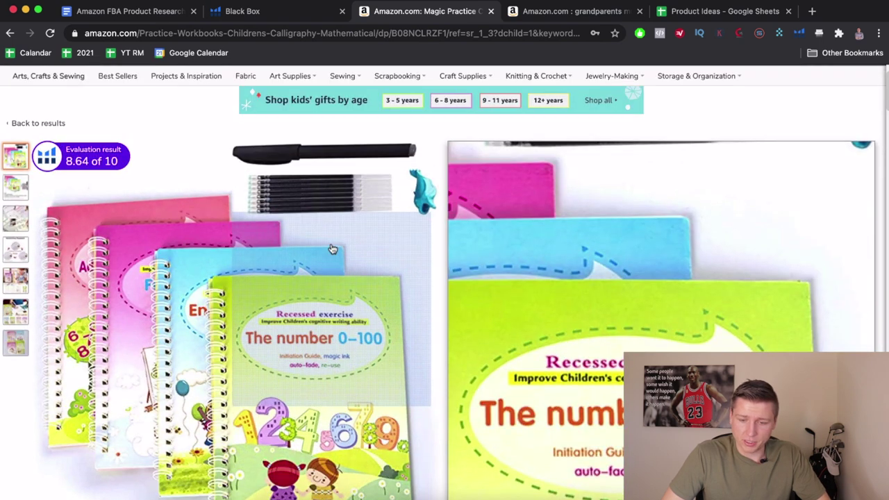
scroll(572, 232, "down", 2)
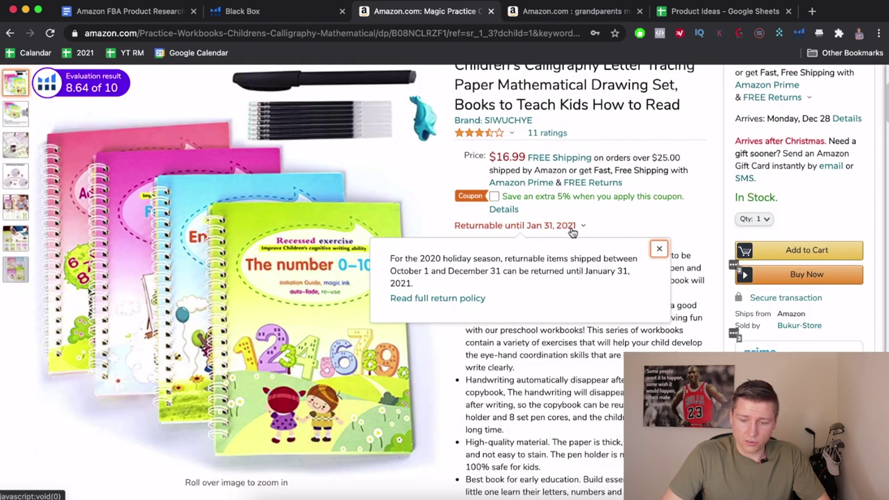
left_click(659, 249)
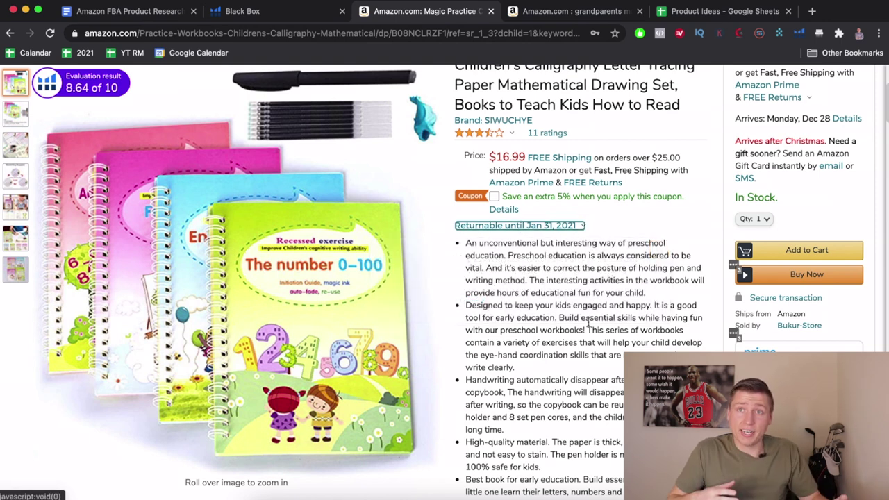
scroll(589, 322, "down", 3)
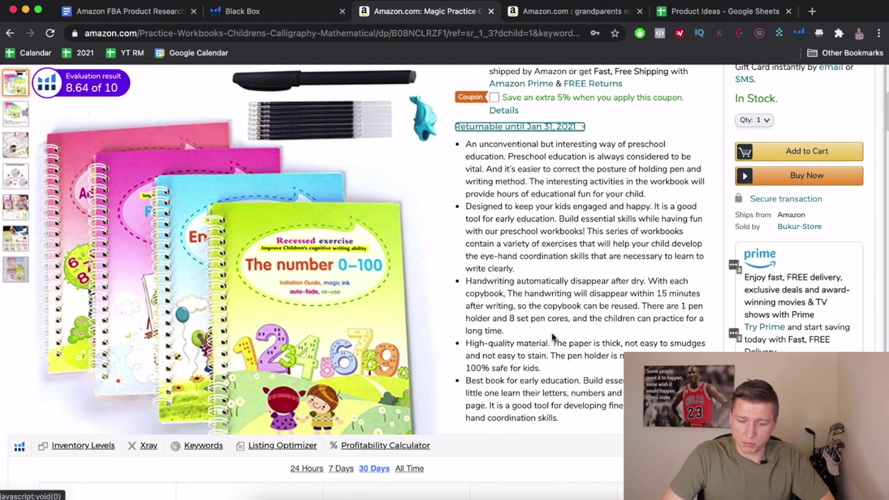
scroll(554, 337, "up", 1)
scroll(553, 335, "up", 4)
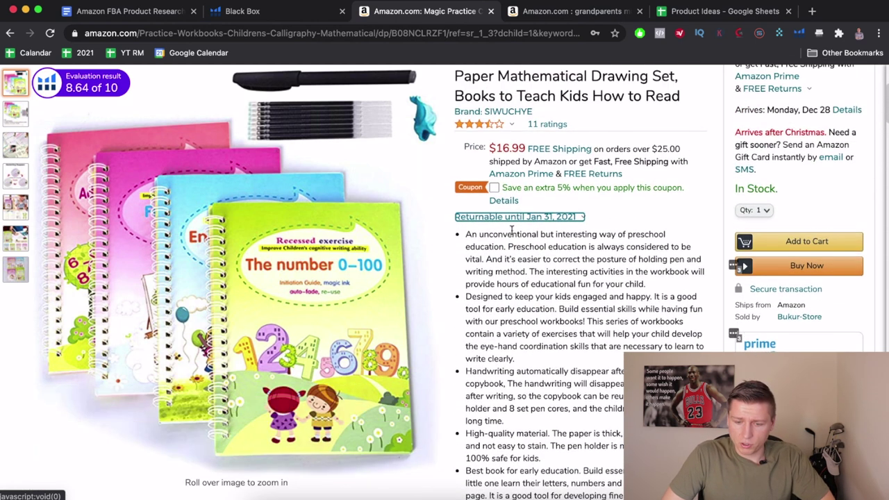
left_click(548, 274)
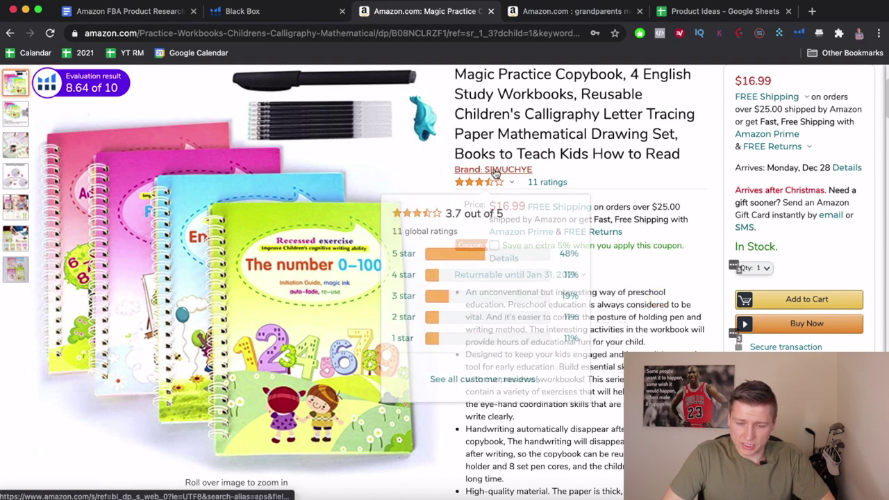
Set the copybook listing's Helium 10 history chart to All Time and inspect the price and sales rank
scroll(488, 357, "down", 2)
scroll(487, 356, "down", 6)
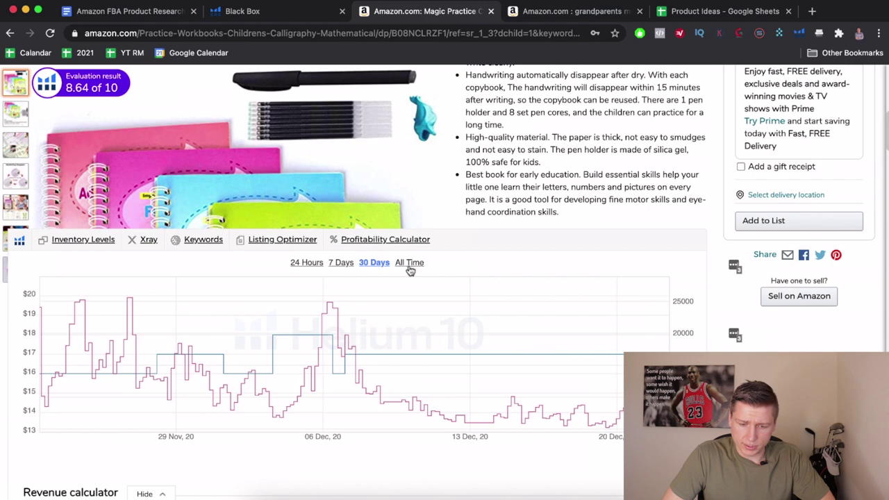
left_click(410, 266)
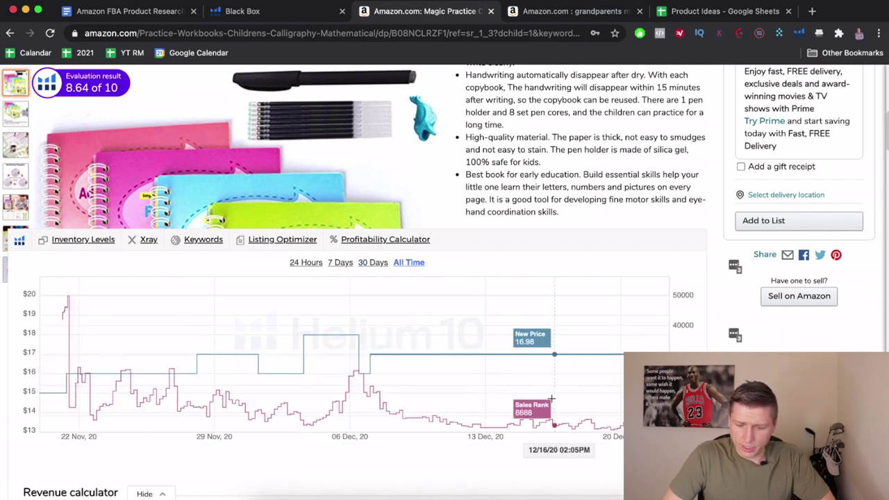
scroll(562, 399, "up", 3)
Read the copybook's product description and its top customer reviews
scroll(494, 333, "down", 15)
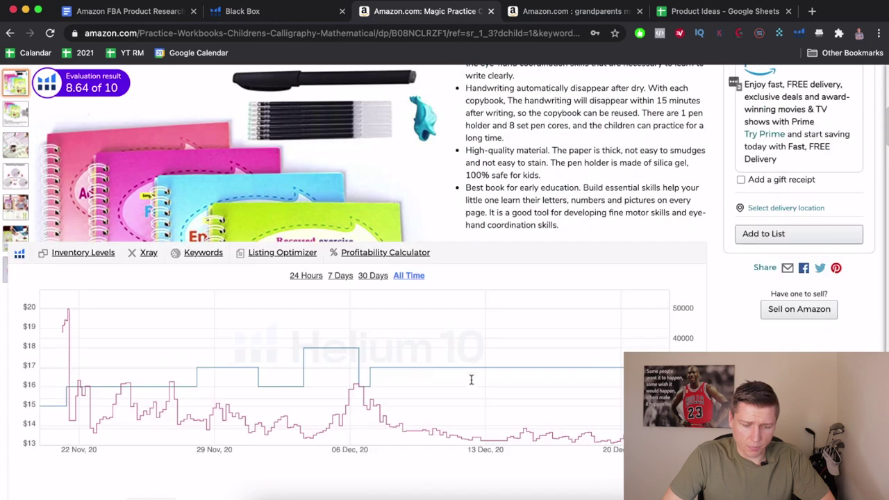
scroll(472, 379, "down", 15)
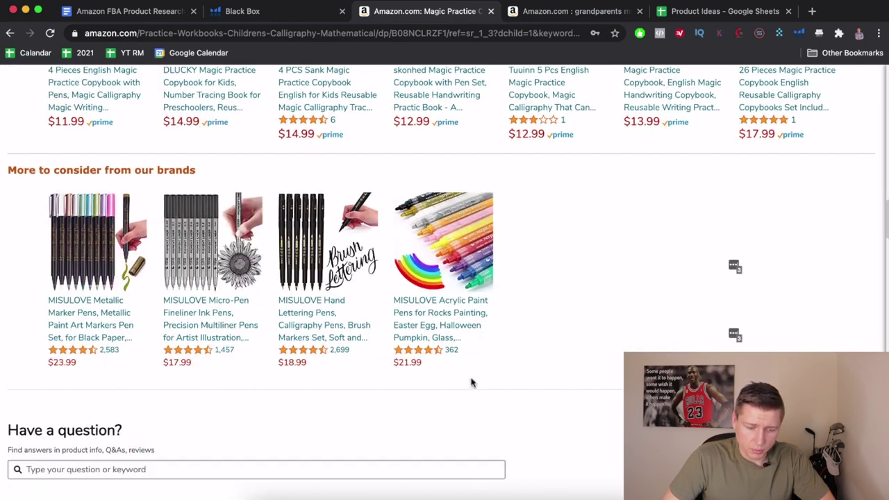
scroll(472, 381, "down", 3)
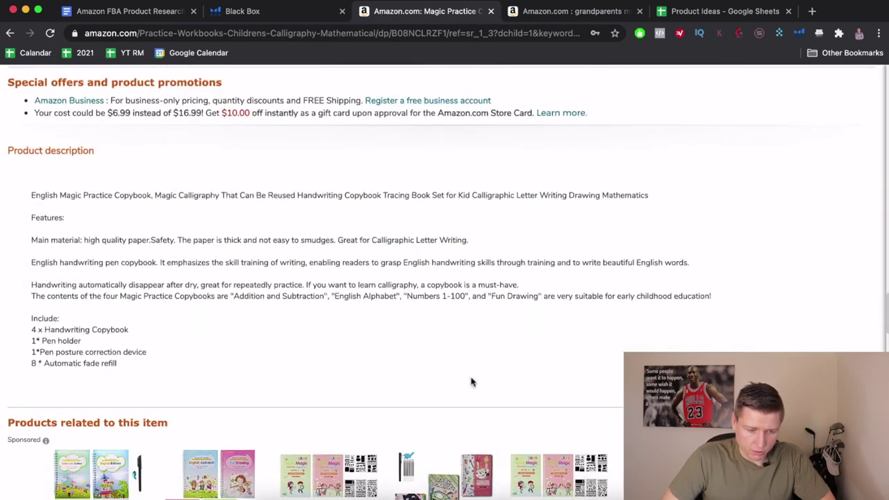
scroll(268, 235, "down", 15)
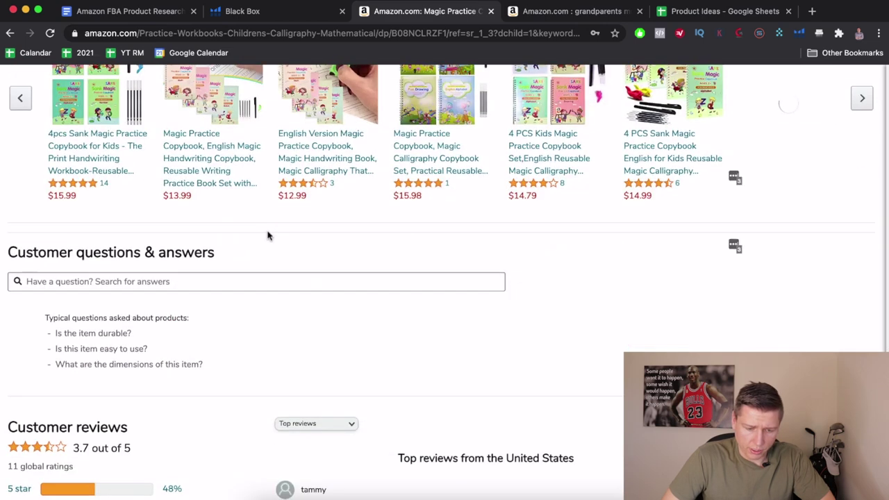
scroll(346, 220, "up", 1)
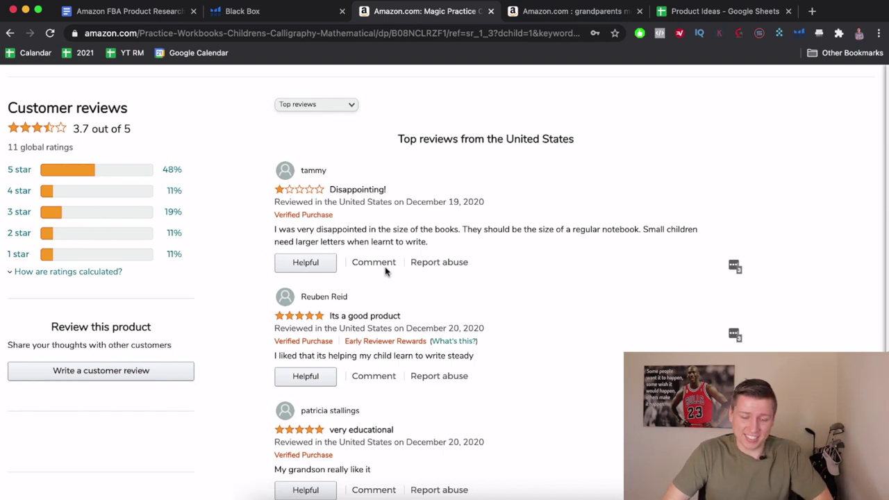
scroll(387, 271, "down", 3)
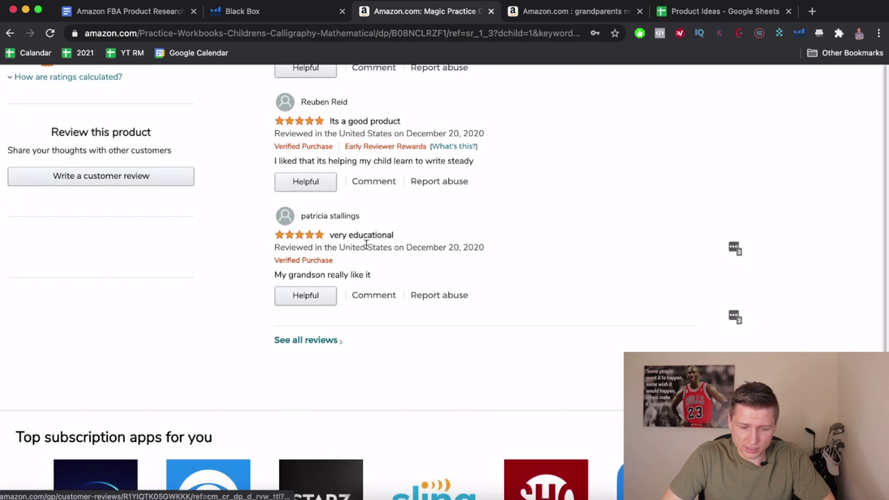
scroll(364, 243, "up", 3)
scroll(155, 324, "up", 2)
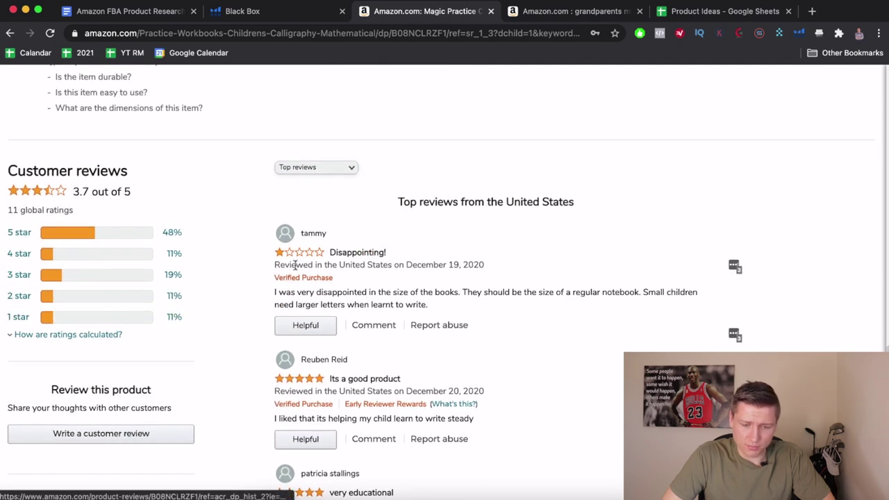
Sort the copybook's customer reviews by Most recent, check them, and return to the magic practice copybook search results
left_click(325, 170)
left_click(316, 189)
scroll(350, 271, "down", 4)
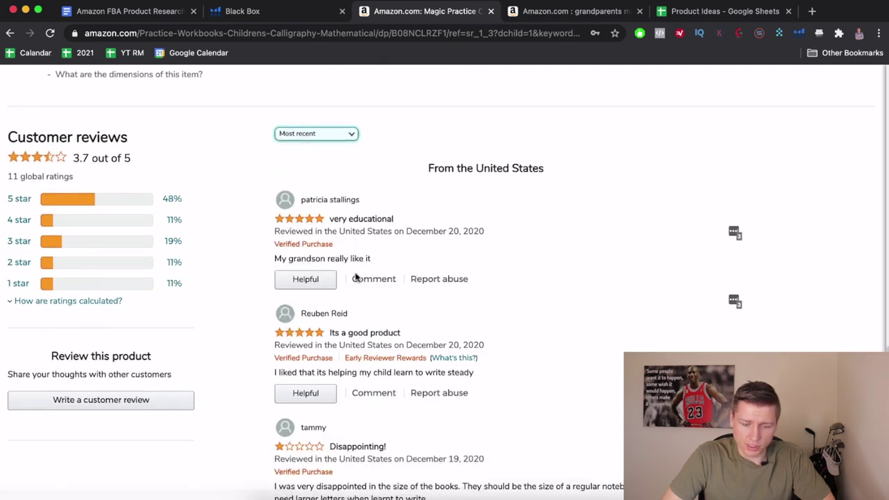
scroll(202, 264, "up", 3)
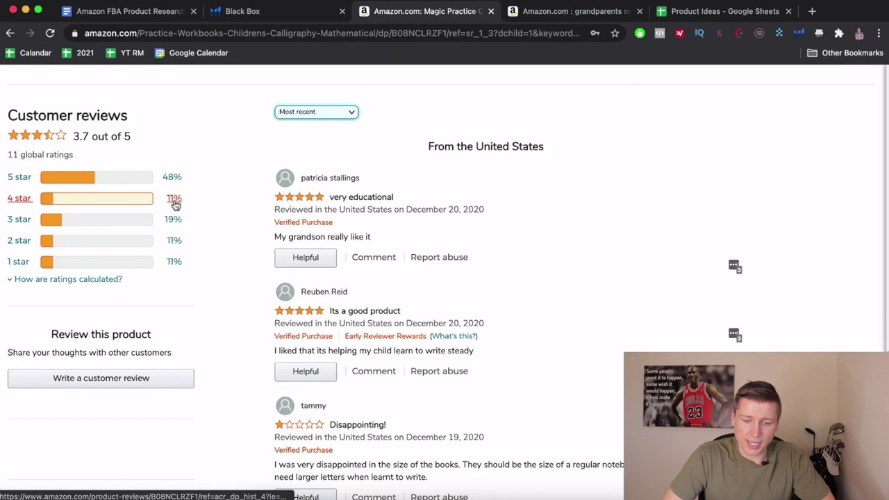
scroll(278, 197, "up", 5)
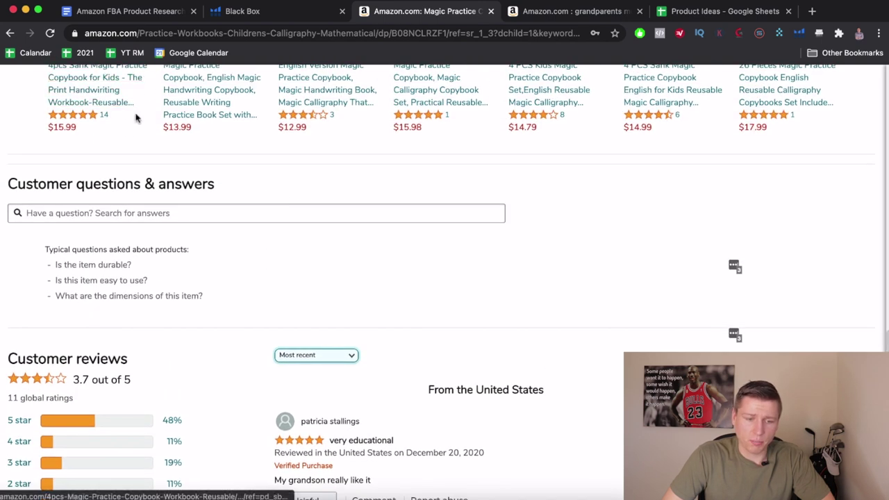
scroll(122, 101, "up", 2)
key("super+bracketleft")
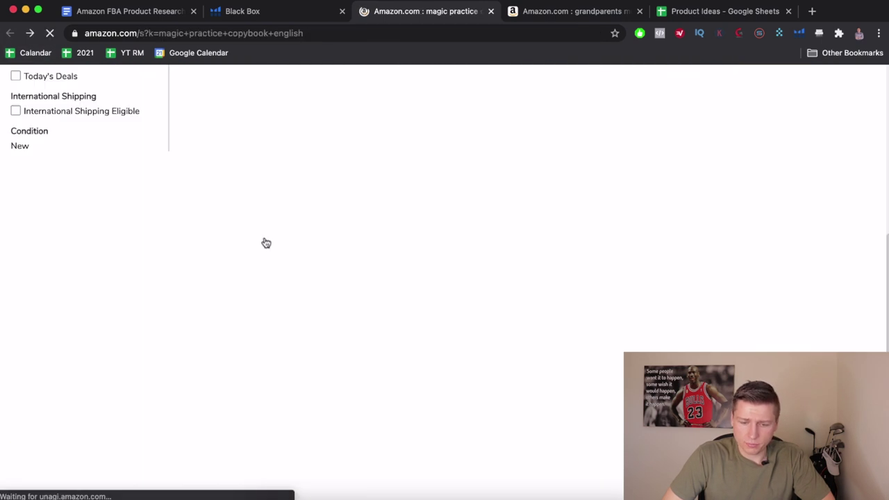
Open the VLOJELRY English Magic Practice Copybook listing priced at $15.99 from the search results
scroll(358, 279, "down", 1)
left_click(412, 248)
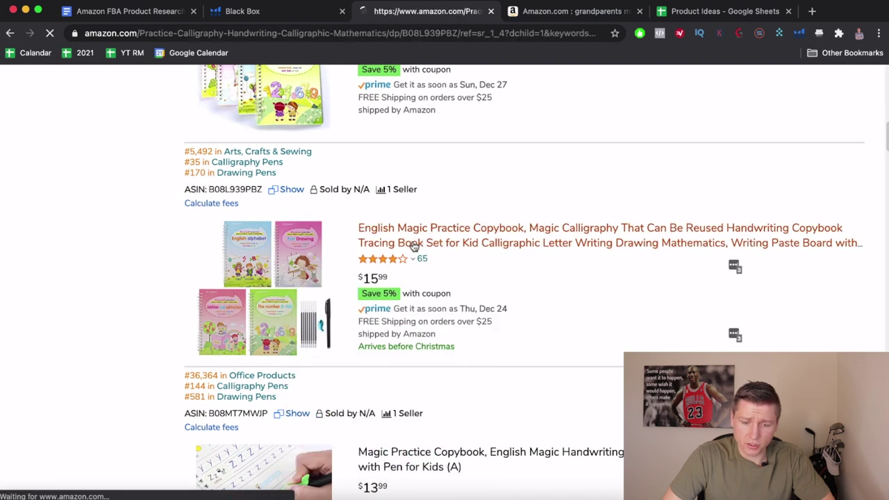
scroll(413, 249, "down", 3)
mouse_move(252, 410)
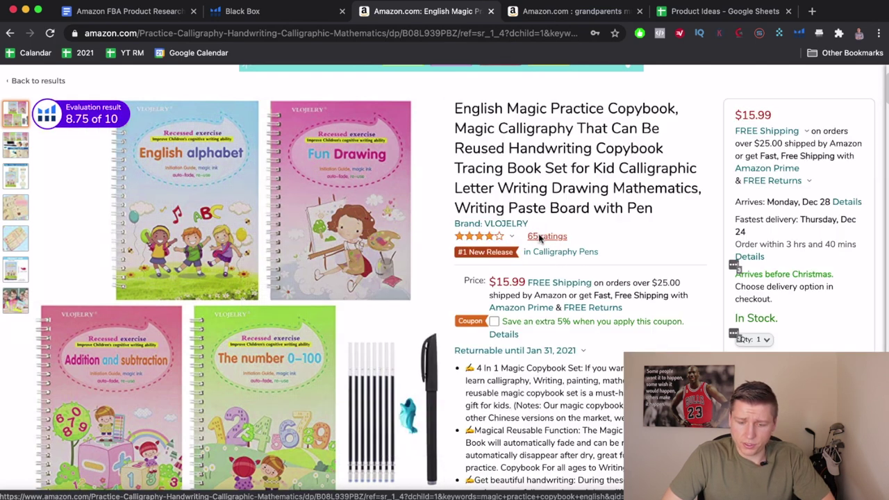
Read the VLOJELRY copybook's customer reviews for recurring complaints and return to the magic practice copybook search results
left_click(533, 236)
scroll(414, 130, "down", 5)
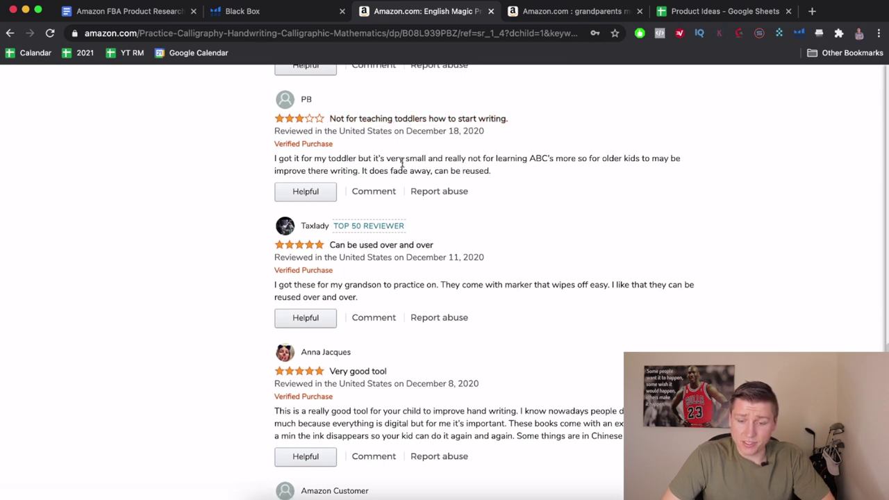
scroll(435, 298, "down", 4)
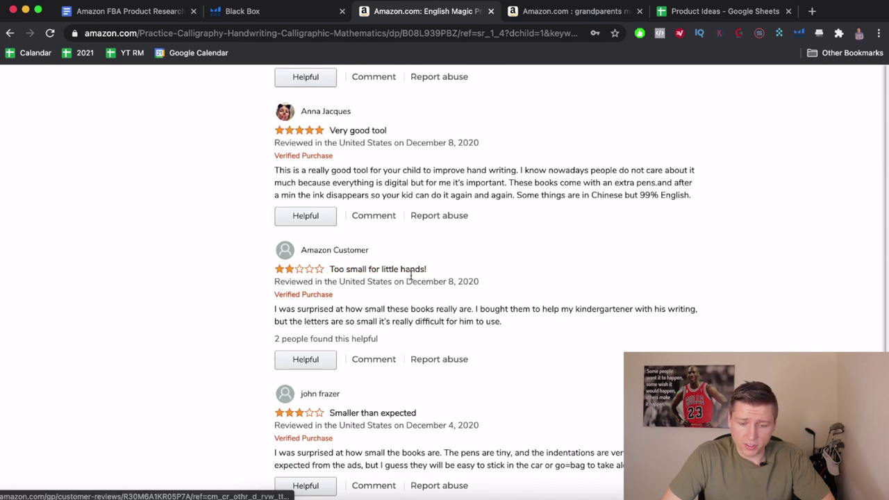
scroll(408, 300, "down", 1)
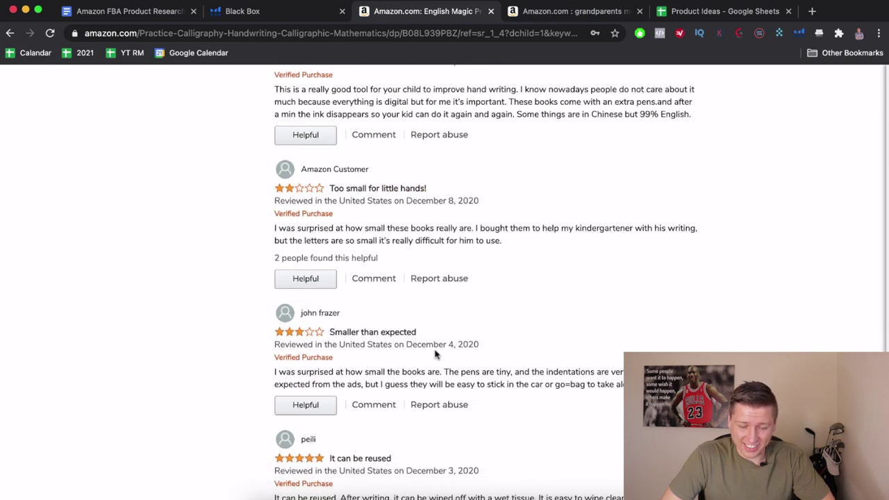
scroll(436, 354, "down", 4)
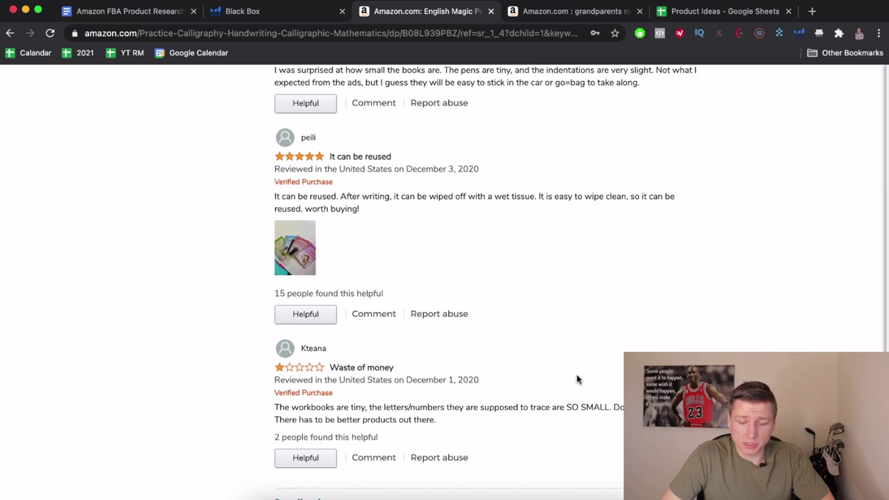
scroll(525, 309, "up", 15)
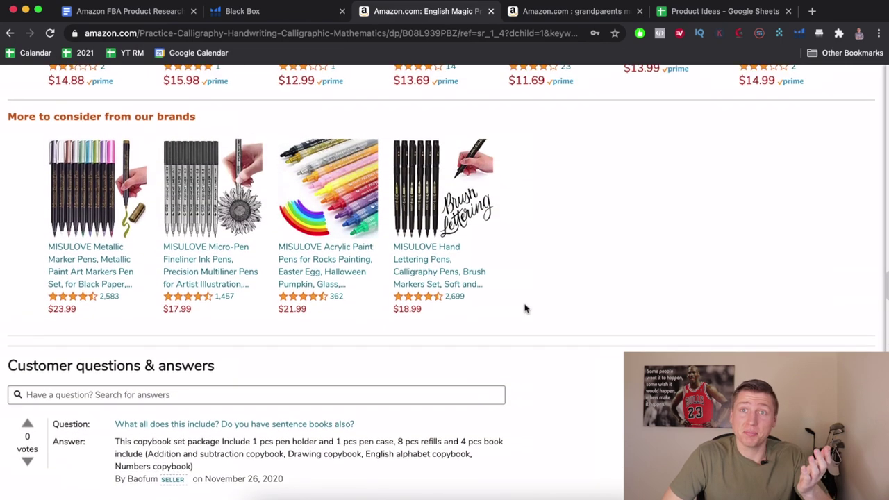
scroll(526, 309, "up", 20)
scroll(526, 308, "up", 5)
scroll(423, 153, "down", 2)
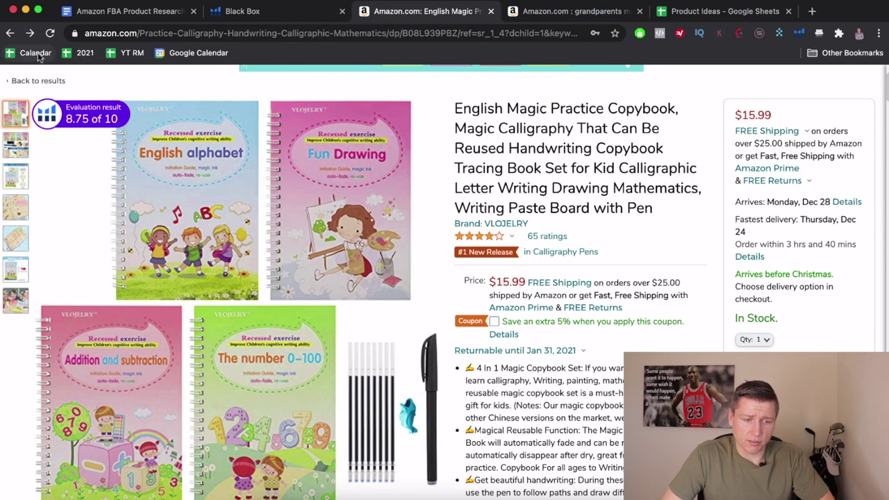
left_click(10, 34)
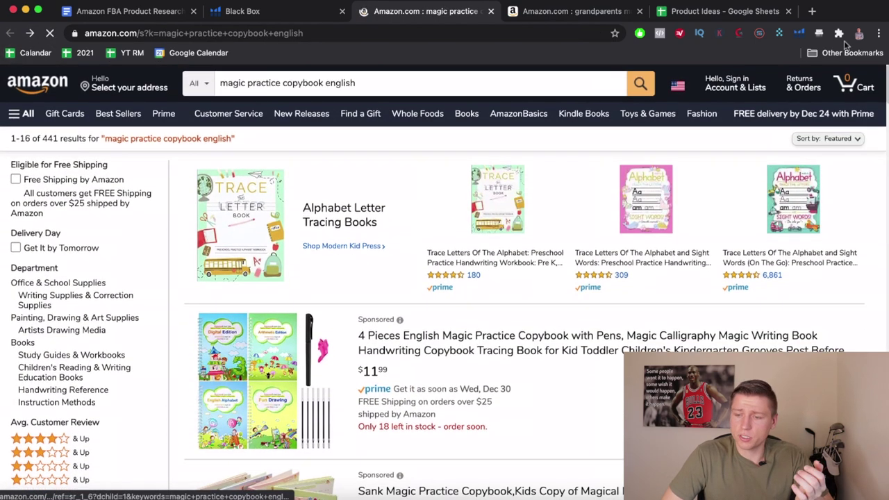
Run Helium 10 Xray on the magic practice copybook results, examine revenue, sales and review figures, and close it
left_click(799, 32)
key("Escape")
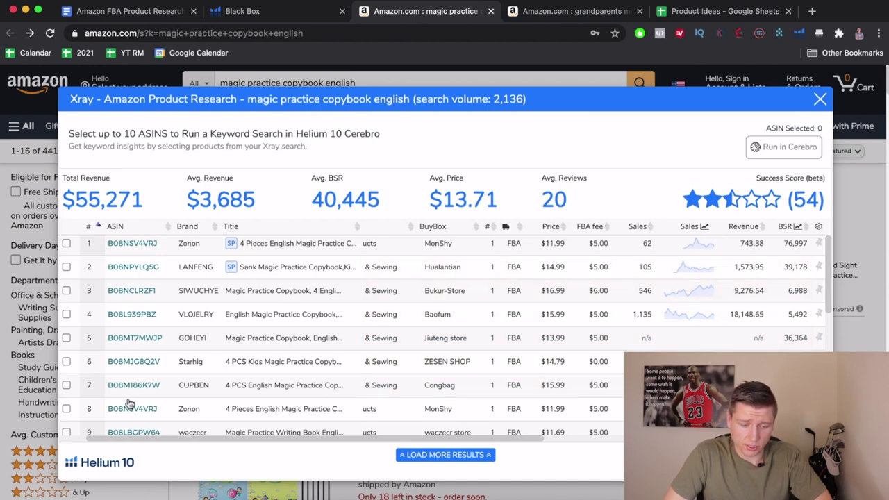
mouse_move(116, 389)
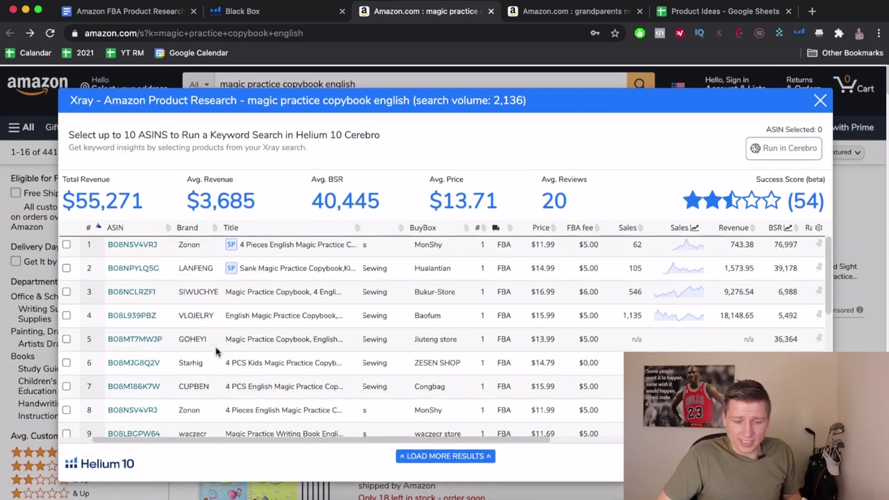
mouse_move(138, 317)
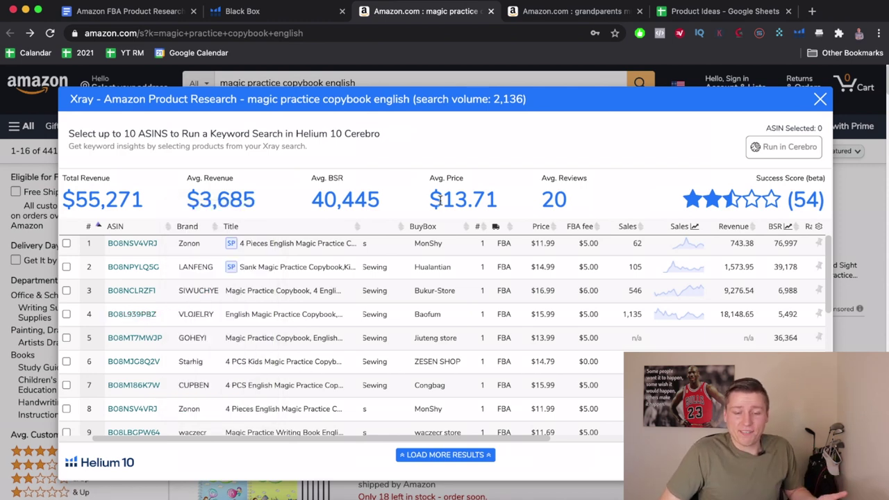
left_click(822, 101)
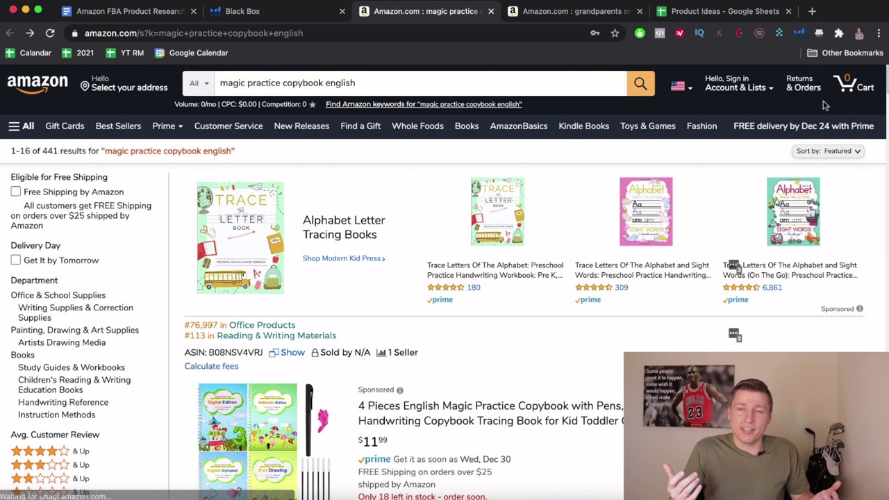
Copy the search phrase "magic practice copybook english" into cell B4 of the Product Ideas spreadsheet as the product keyword
triple_click(263, 83)
key("ctrl+c")
left_click(719, 11)
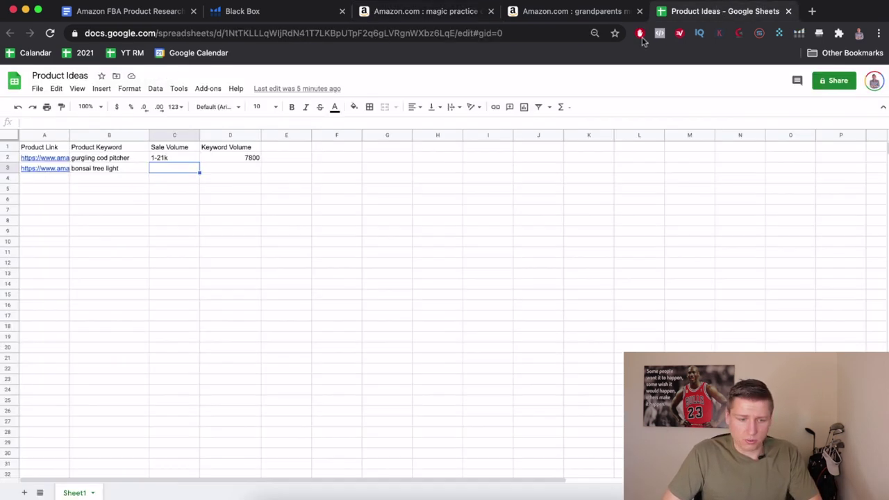
left_click(91, 179)
key("ctrl+v")
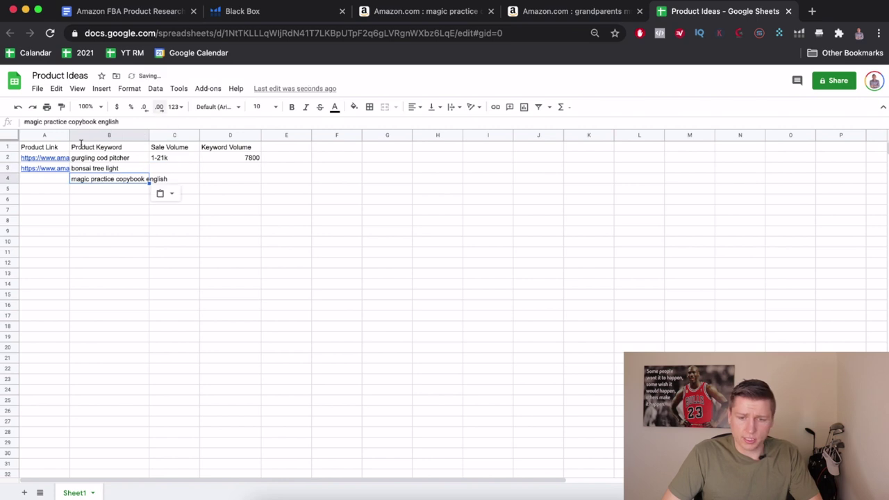
Copy the web address of the magic practice copybook search into cell A4 as the product link
left_click(426, 11)
left_click(254, 35)
key("ctrl+c")
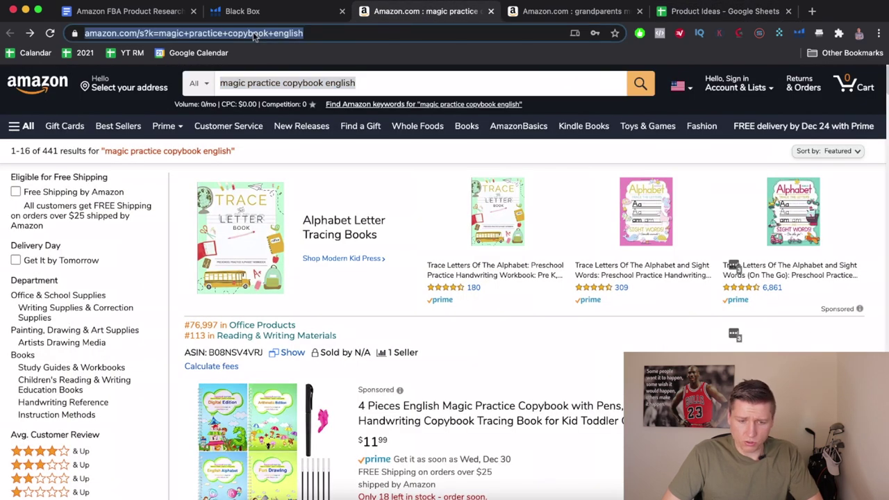
left_click(721, 9)
left_click(46, 182)
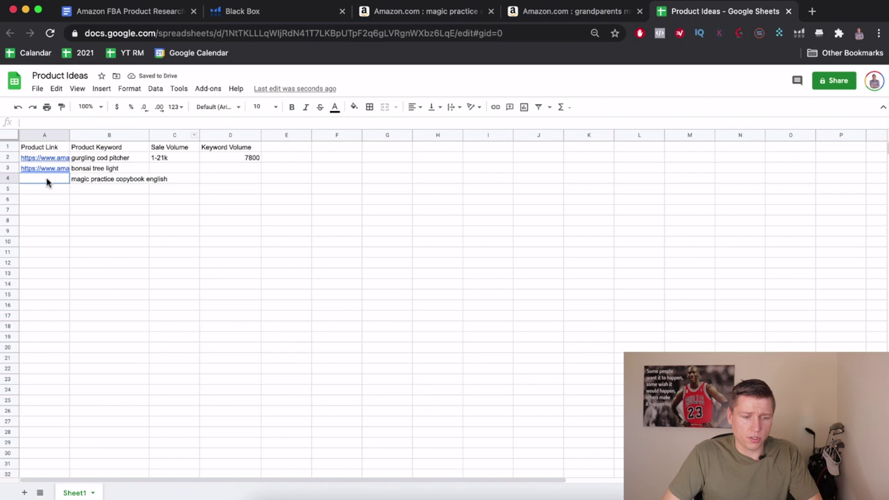
key("ctrl+v")
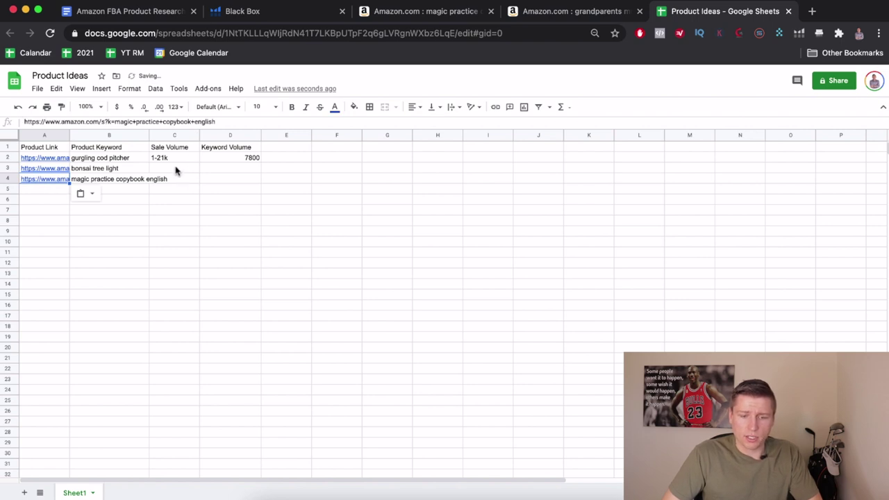
Add the column heading "Notes:" in cell F1
left_click(279, 148)
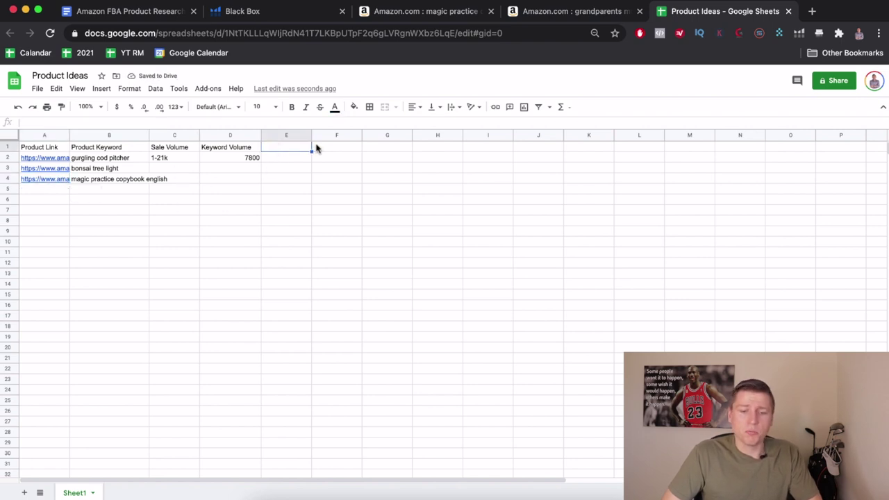
left_click(341, 150)
type("Notes:")
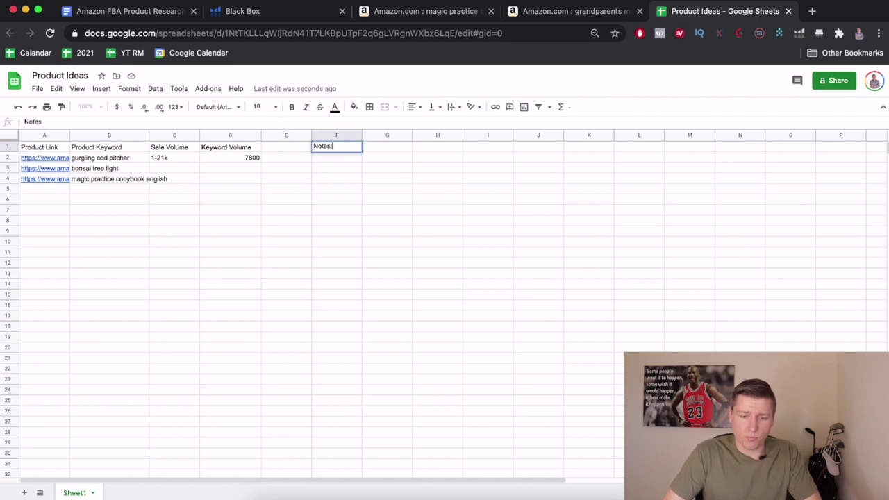
Enter in cell F4 the note "People think they are way too small, they have terrible reviews. Could easily fix them myself."
left_click(344, 178)
type("People think they are way too sma")
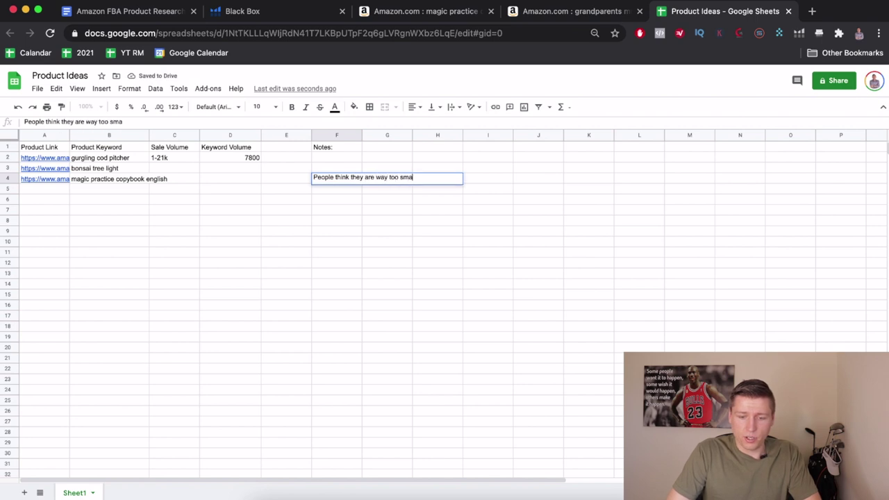
type("ll, they have terrible reviews. Could easily")
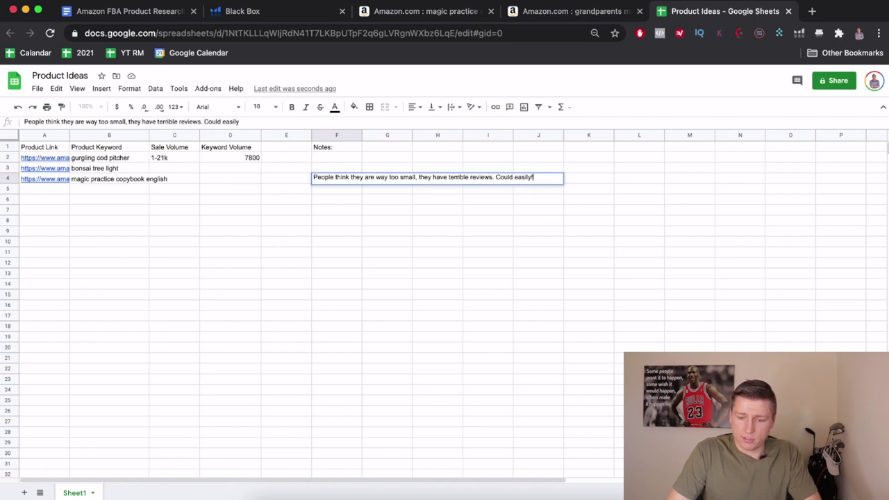
type(" fix them myself.")
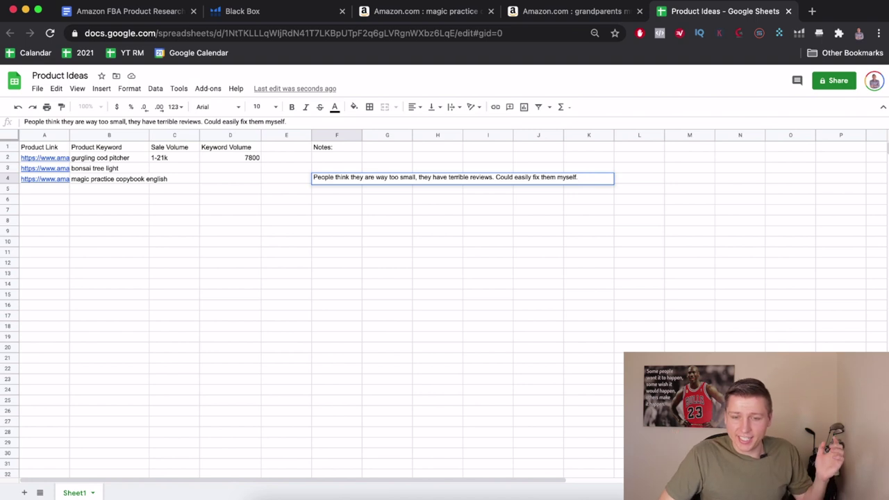
Look over the Amazon results for grandparents mugs, comparing the designs, prices, sales ranks and review counts
left_click(566, 11)
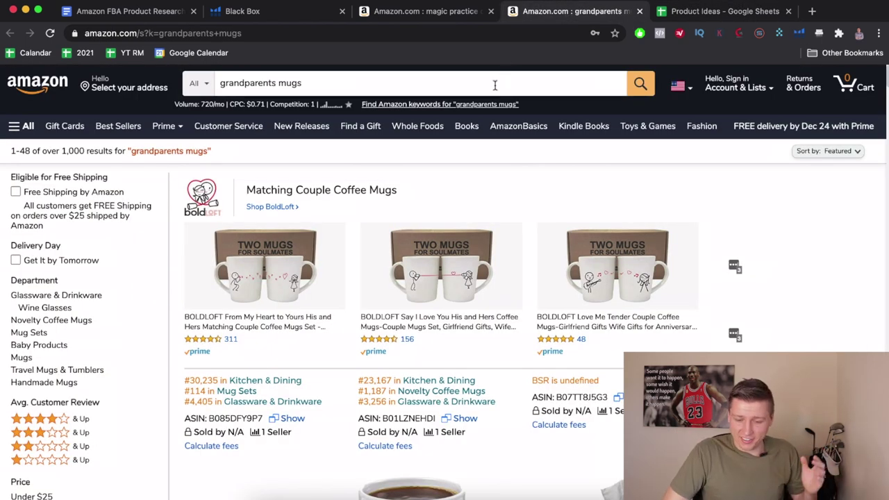
scroll(467, 271, "down", 6)
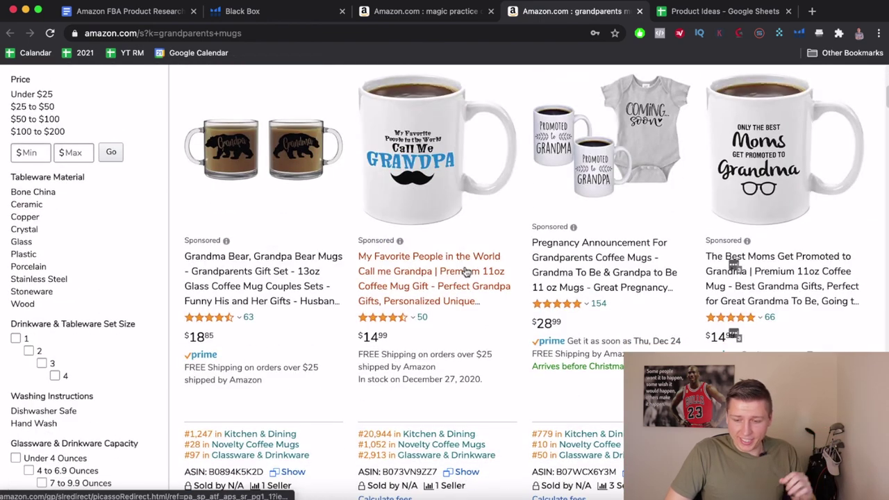
scroll(467, 271, "down", 4)
scroll(467, 273, "down", 1)
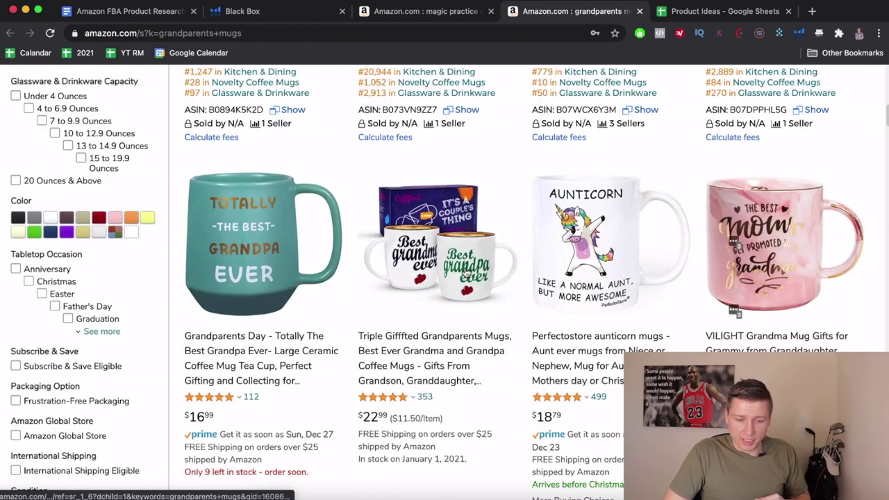
scroll(467, 273, "up", 12)
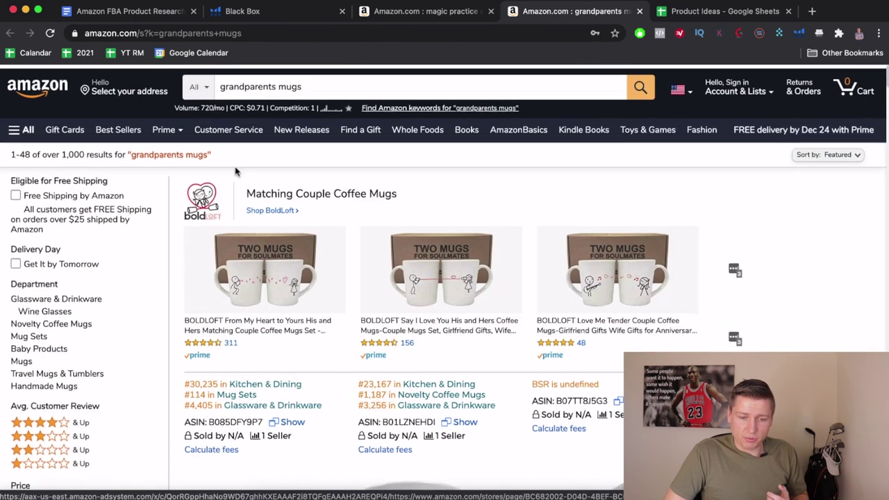
scroll(332, 358, "down", 10)
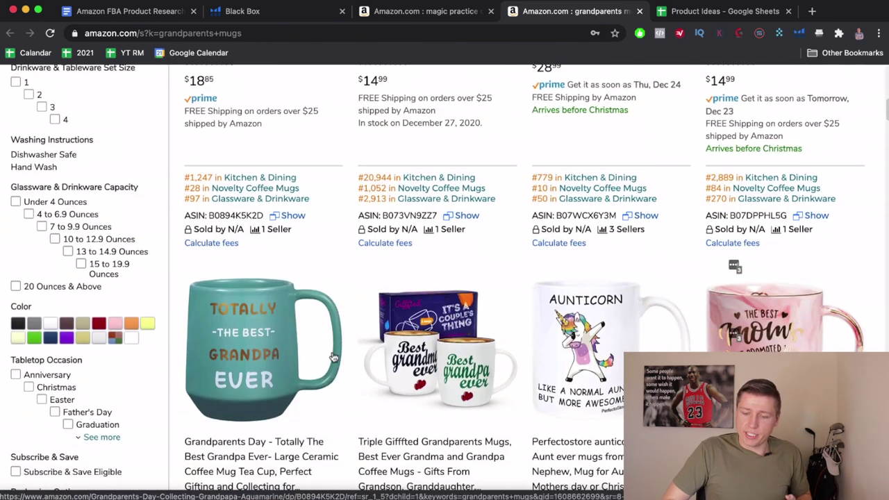
scroll(332, 357, "down", 3)
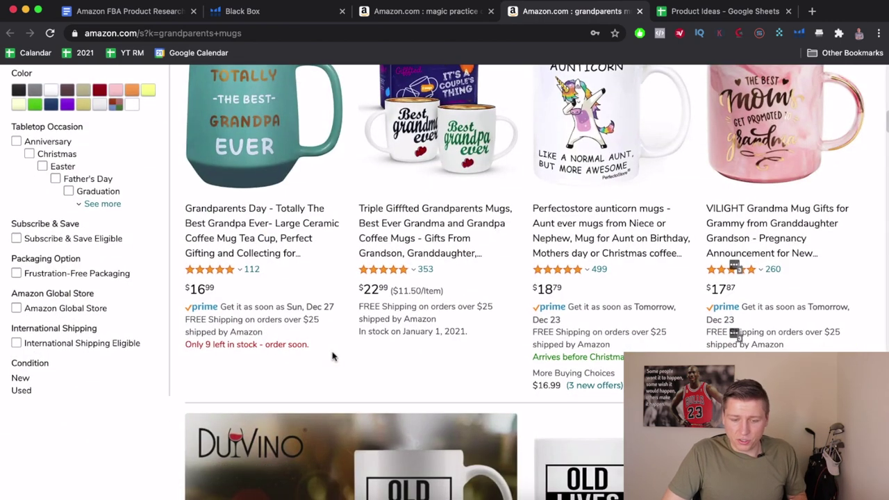
Check the star rating of the Totally The Best Grandpa Ever mug and compare it with the surrounding mugs
left_click(234, 286)
scroll(278, 305, "down", 1)
scroll(340, 329, "up", 1)
scroll(340, 329, "up", 2)
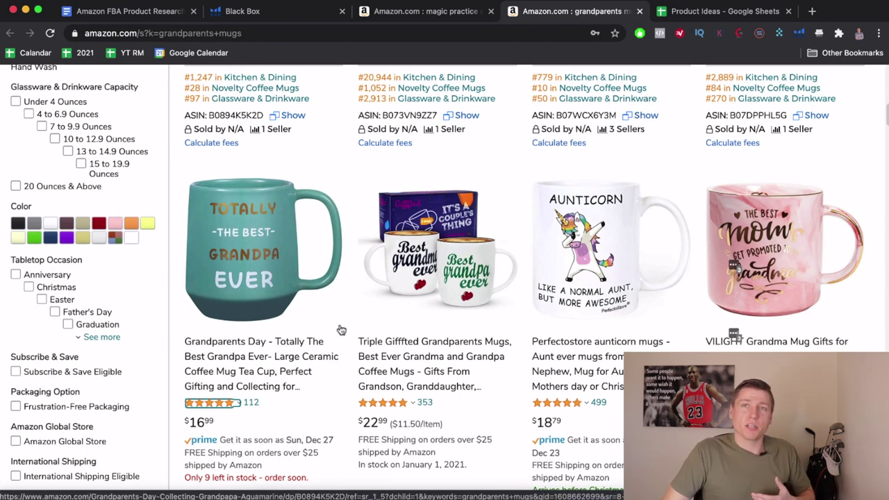
scroll(341, 330, "up", 3)
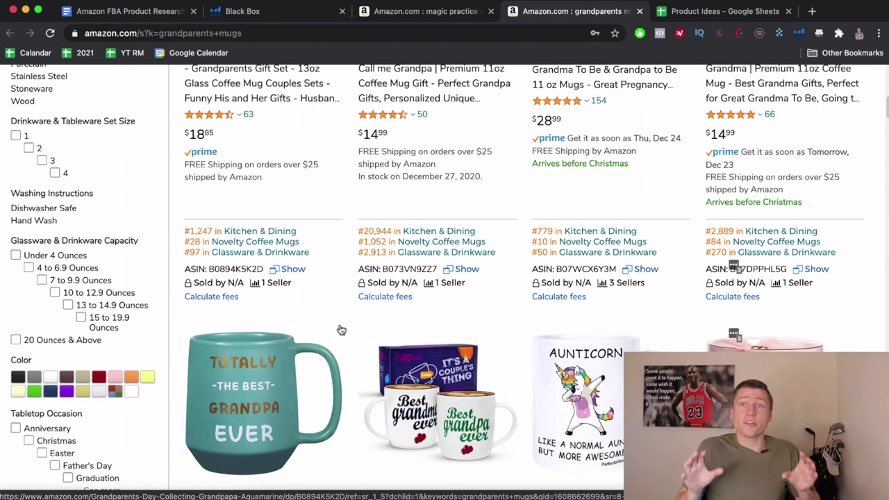
scroll(341, 330, "up", 3)
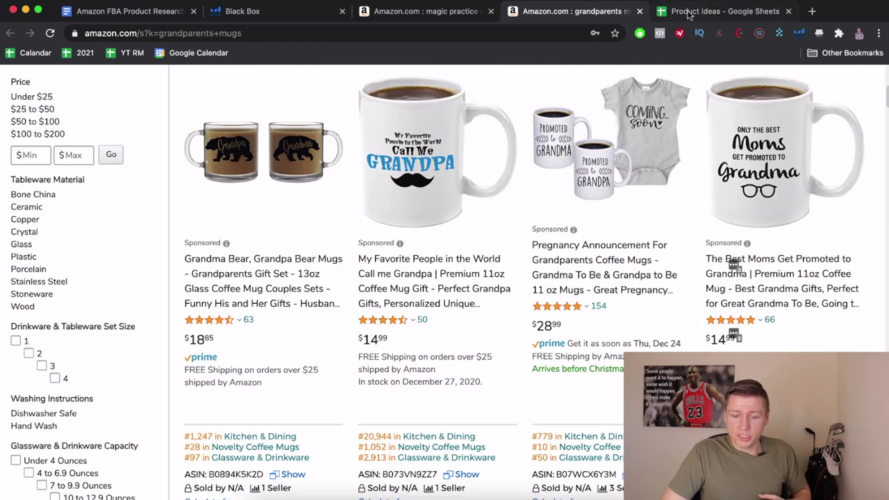
Look through the remaining Black Box keyword results to the end of page 1 and return to the Product Ideas spreadsheet
left_click(726, 11)
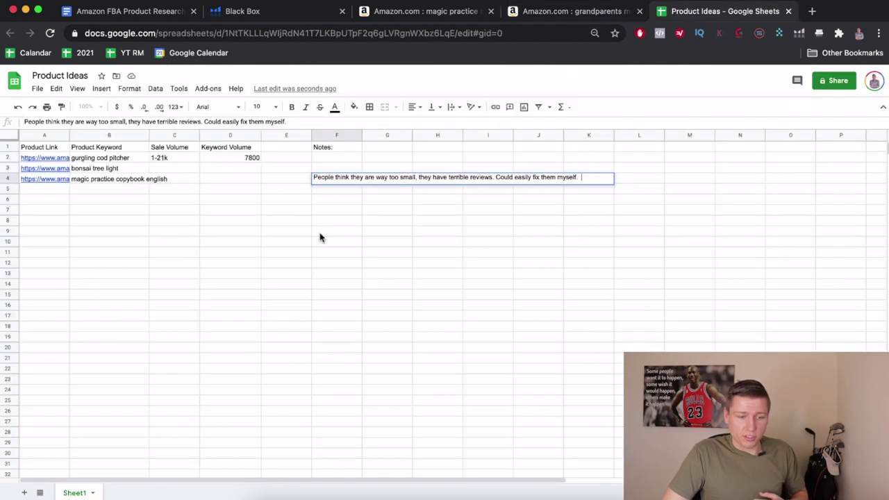
left_click(236, 11)
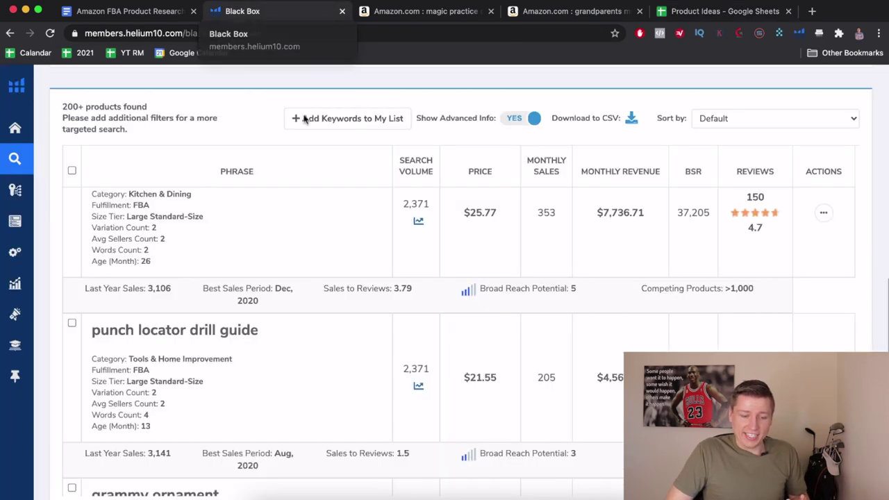
scroll(212, 352, "down", 1)
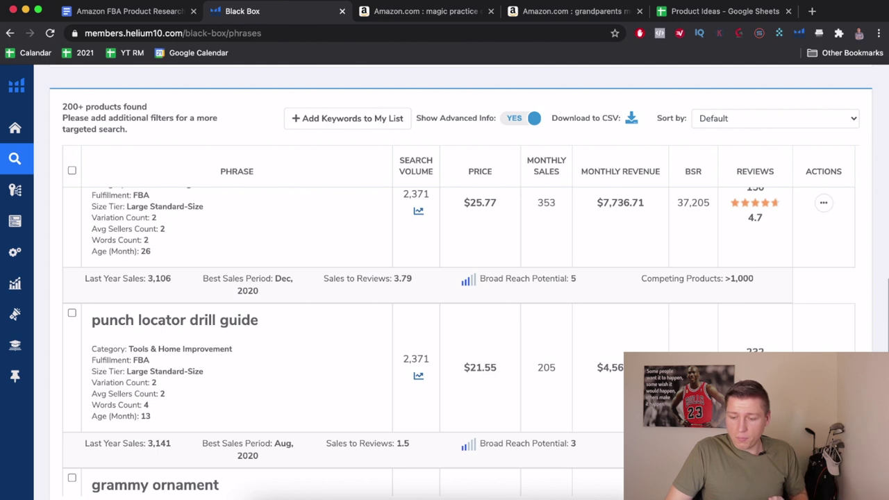
scroll(445, 312, "down", 15)
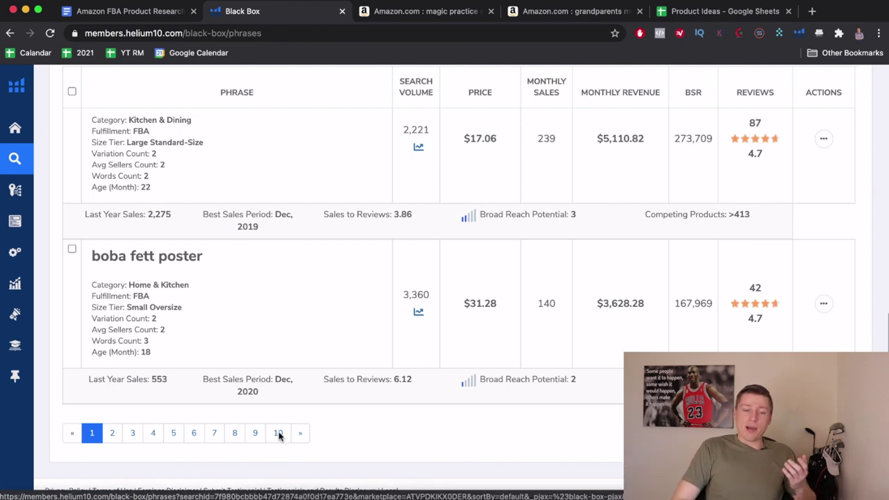
left_click(722, 13)
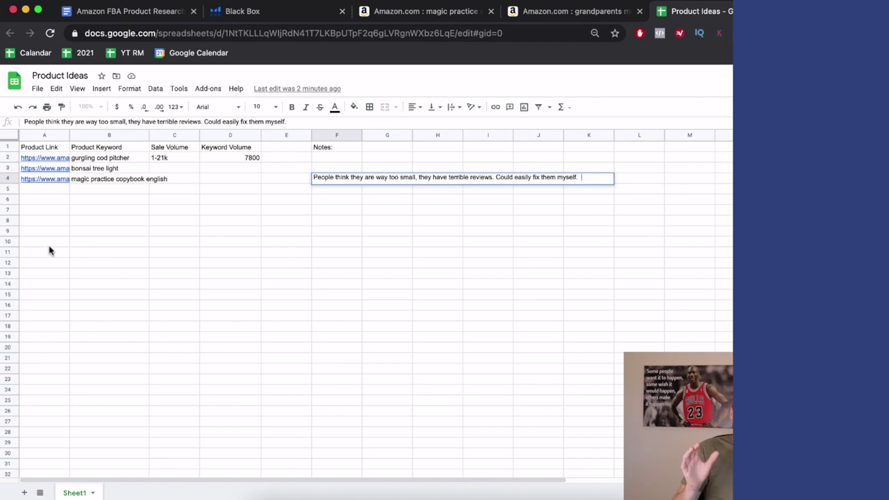